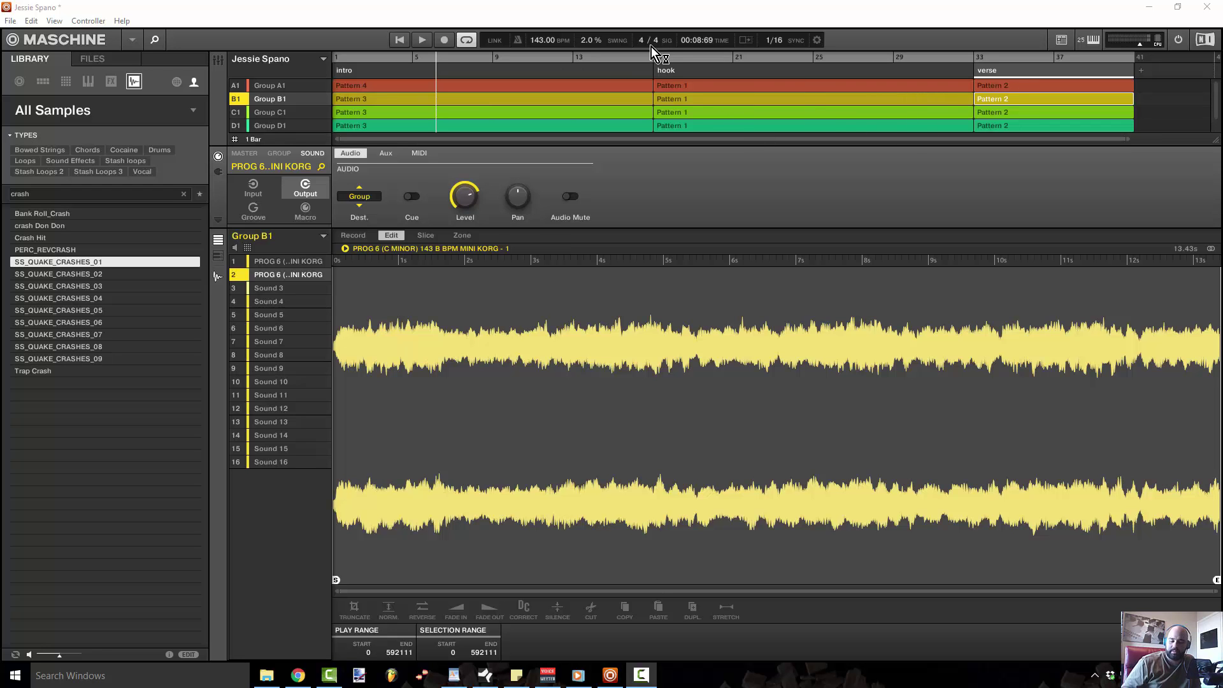
# Step: Play back the arrangement, listening to the intro, the hook from bar 17 and the verse from bar 33
pyautogui.press('space')
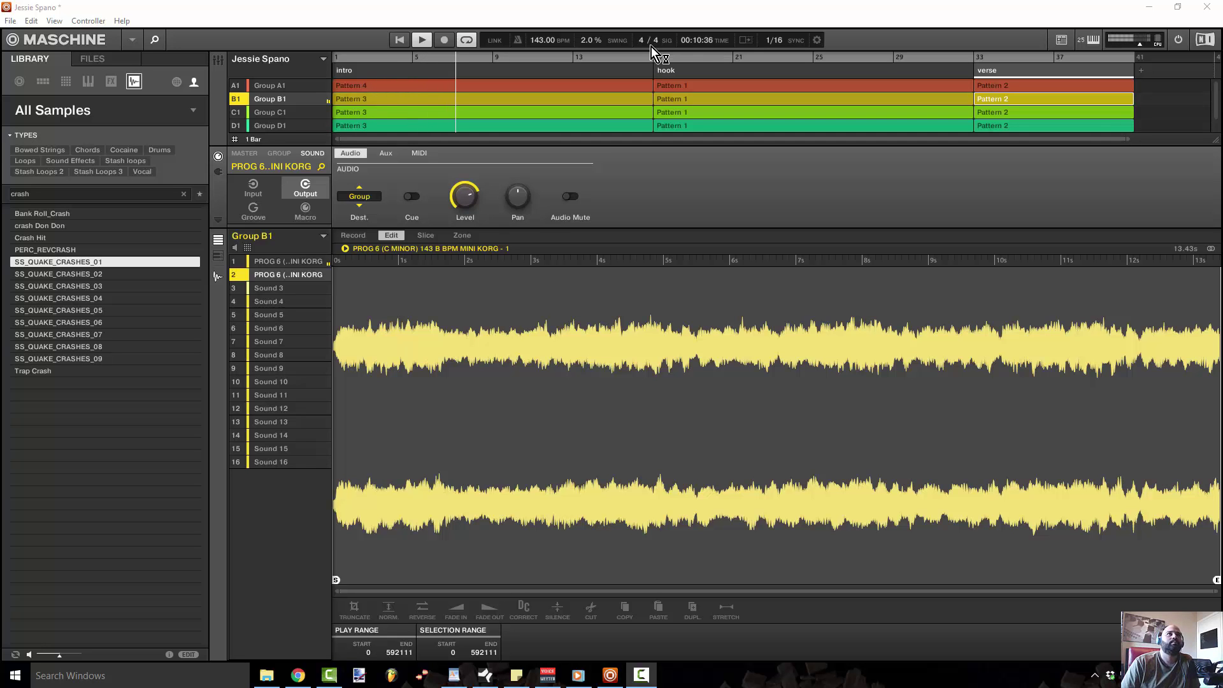
pyautogui.click(656, 71)
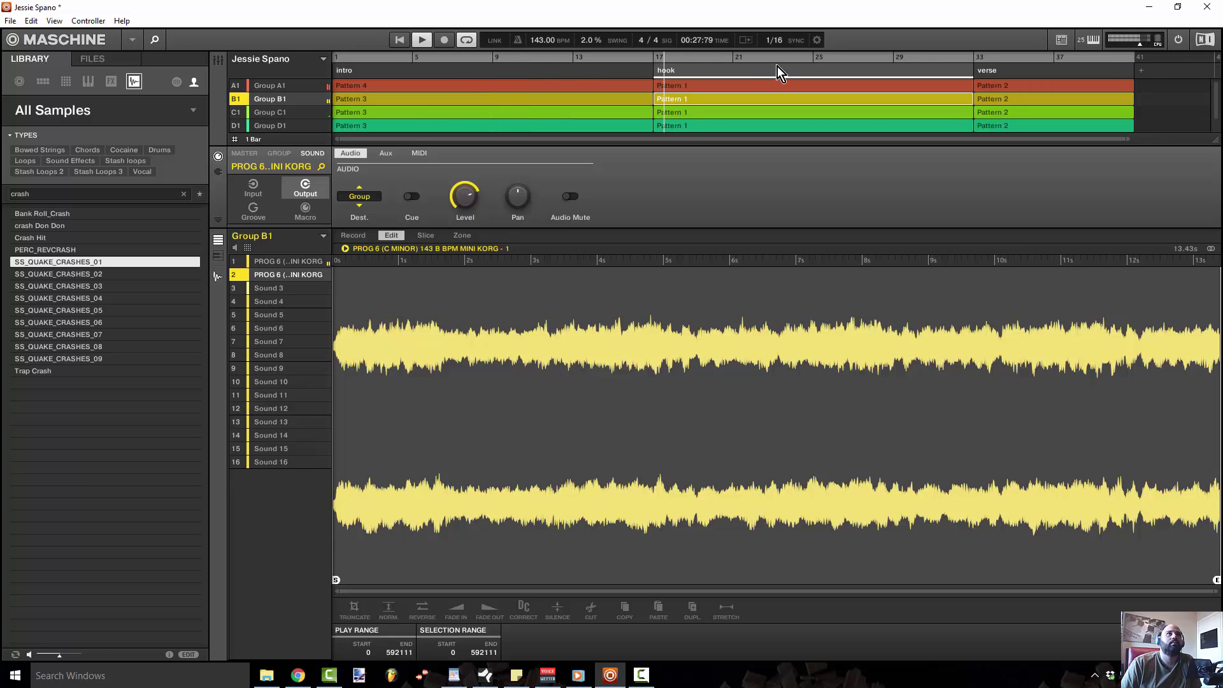
pyautogui.click(984, 56)
pyautogui.click(974, 55)
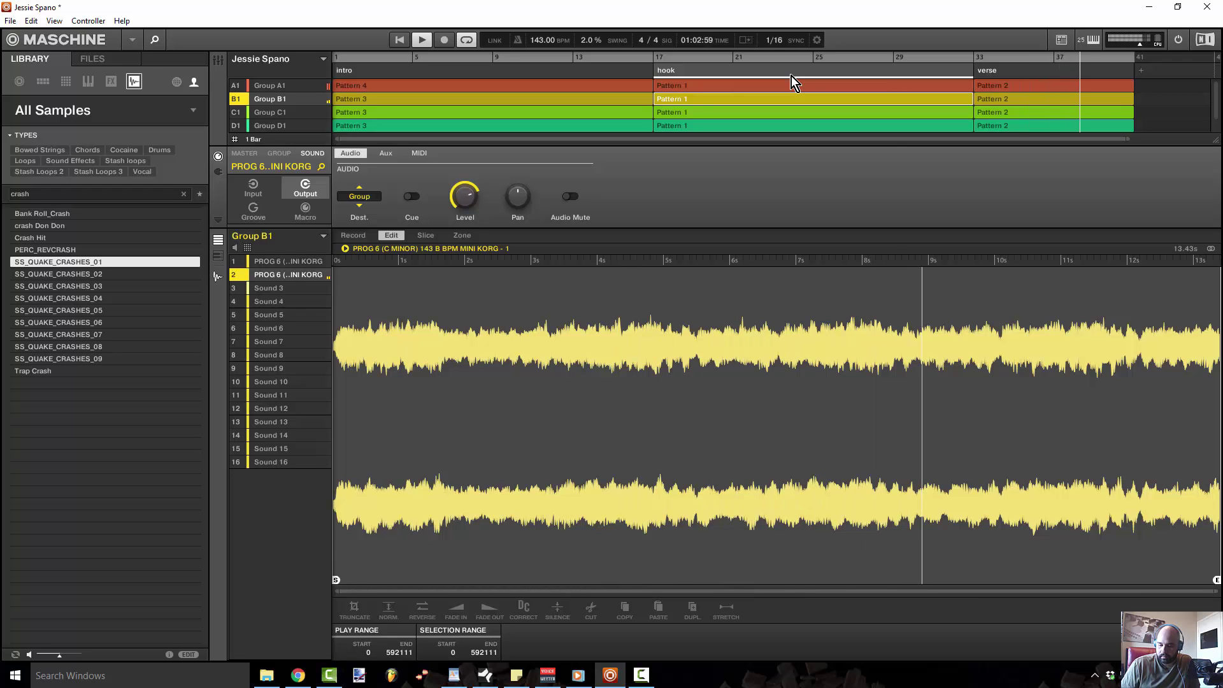
pyautogui.press('space')
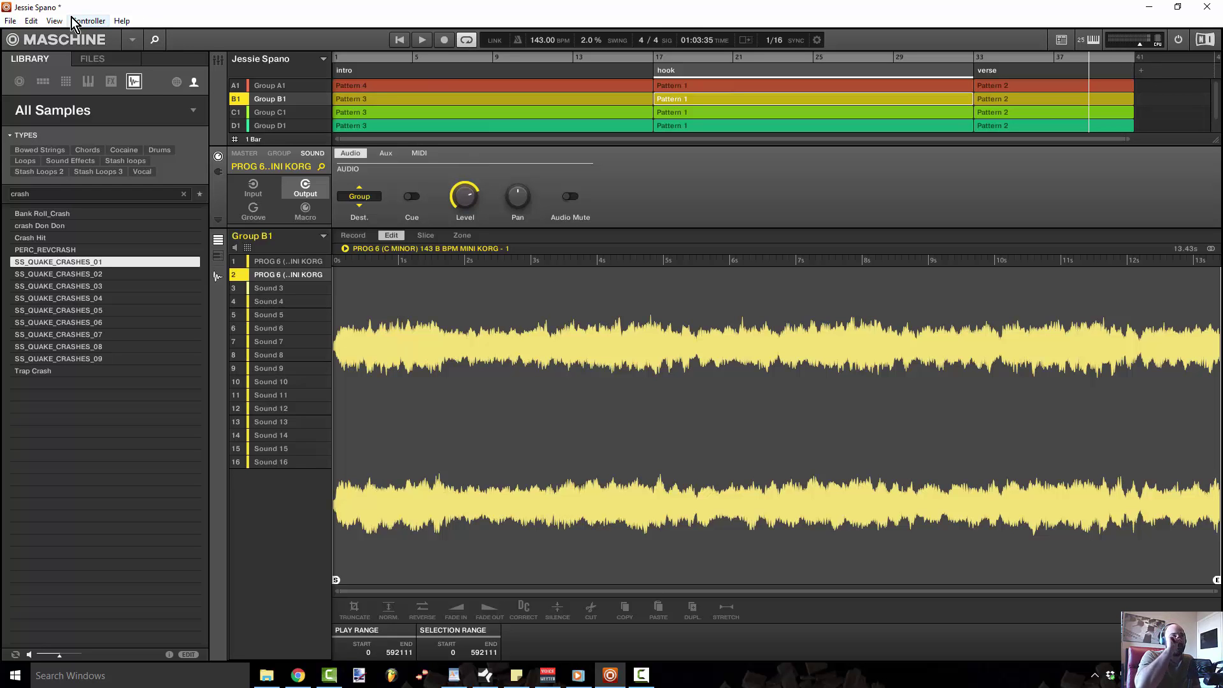
# Step: Open the audio export settings, check the file format options and set the export source to Sound Outputs
pyautogui.click(21, 19)
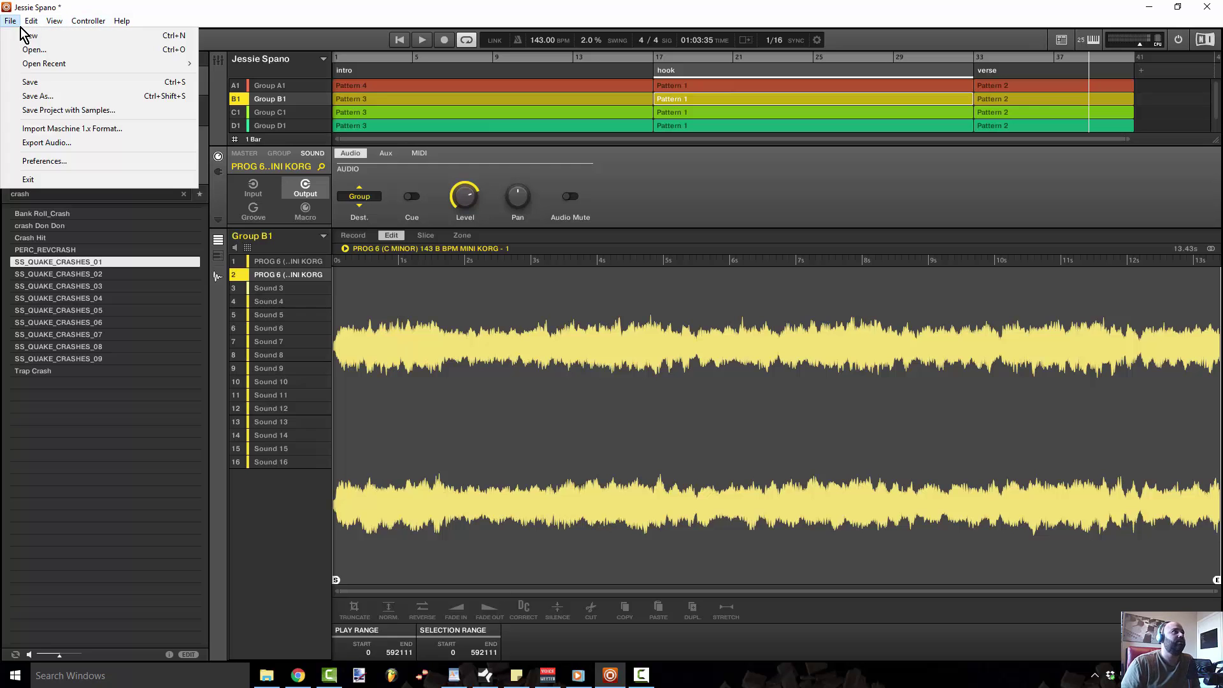
pyautogui.click(88, 148)
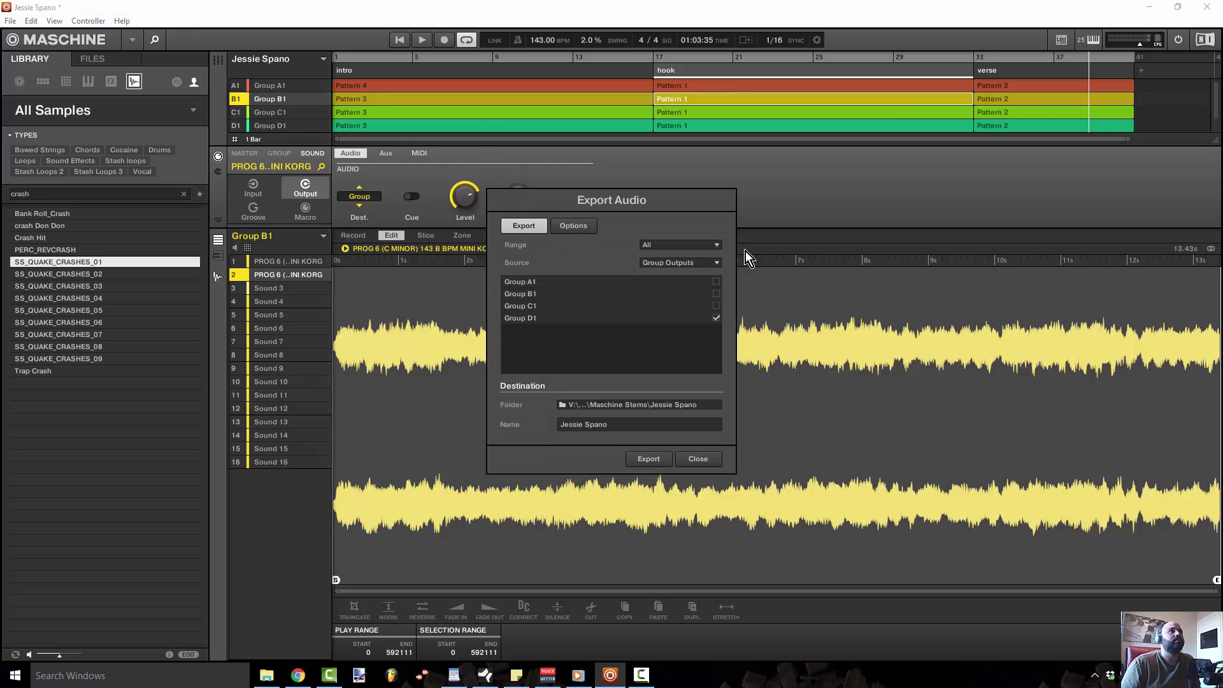
pyautogui.click(568, 225)
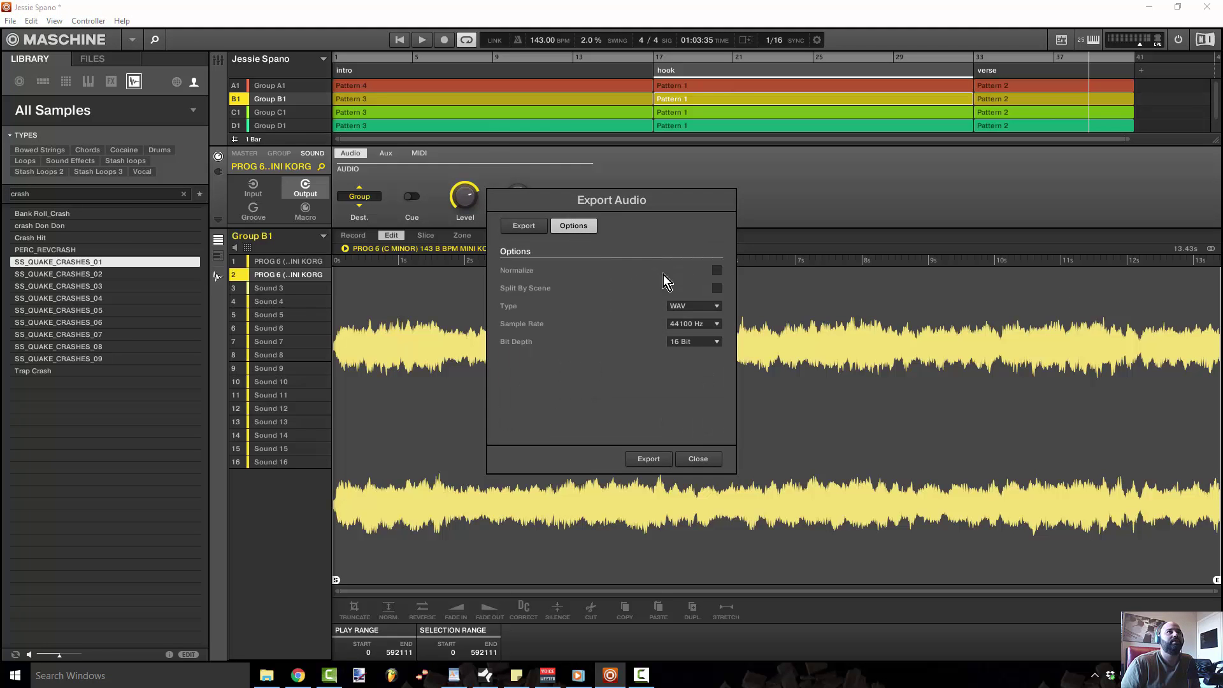
pyautogui.click(529, 225)
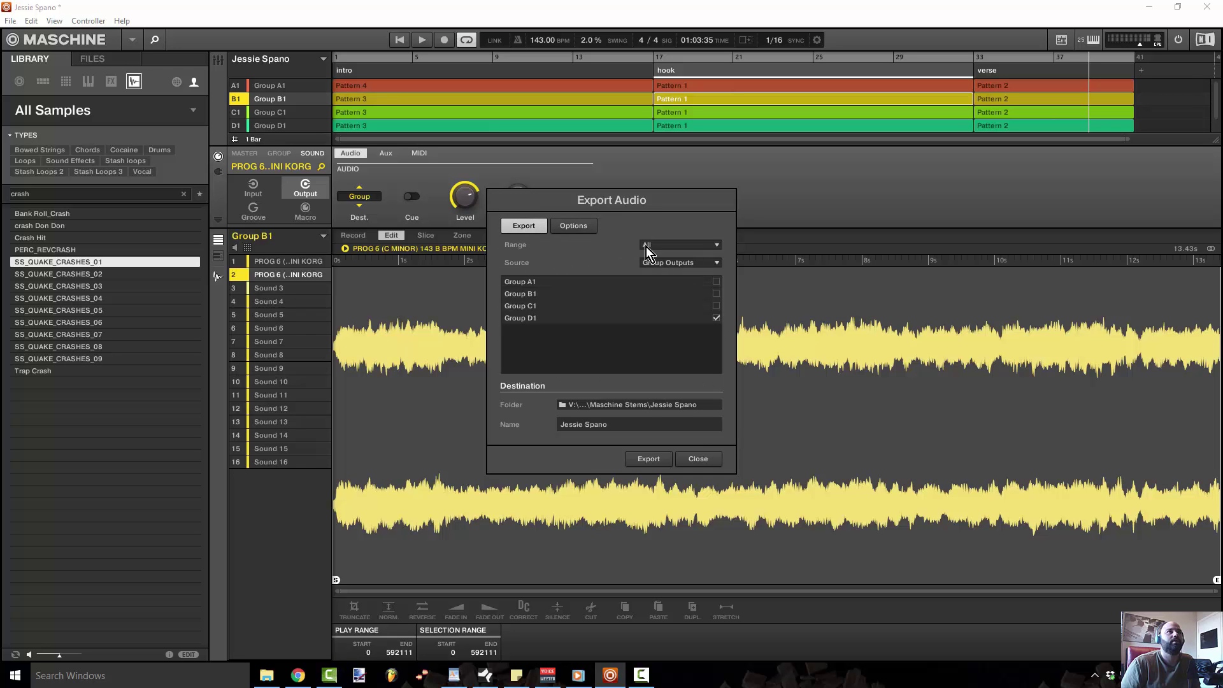
pyautogui.click(713, 262)
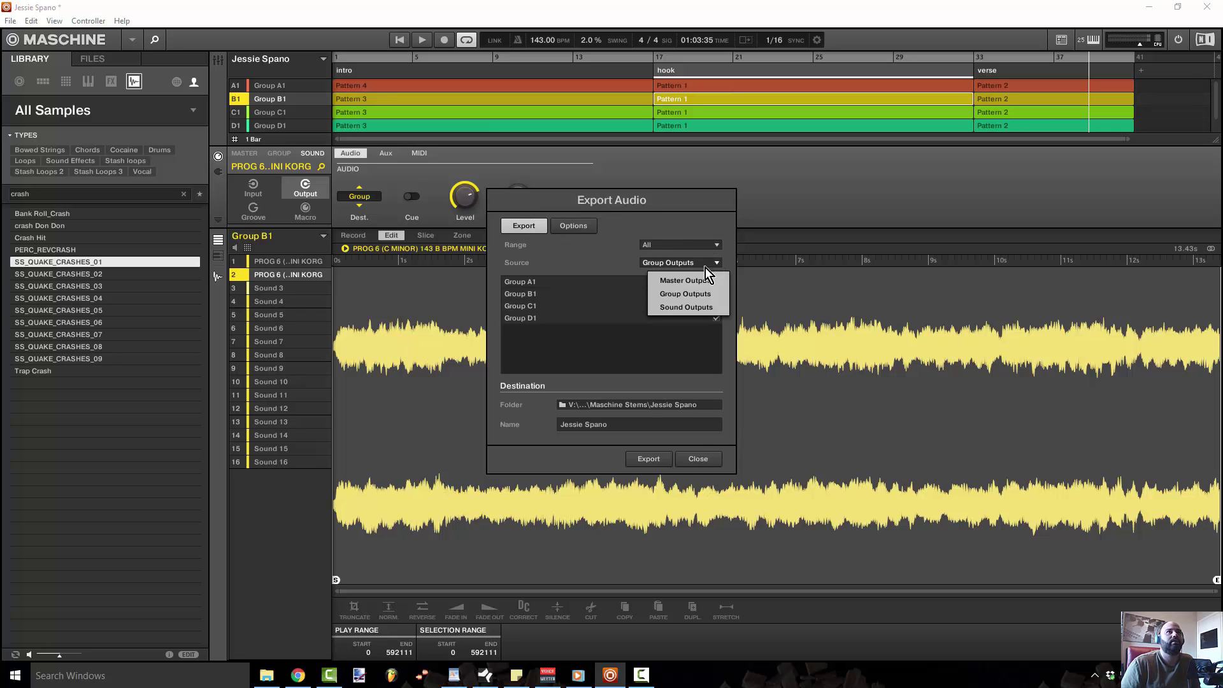
pyautogui.click(701, 306)
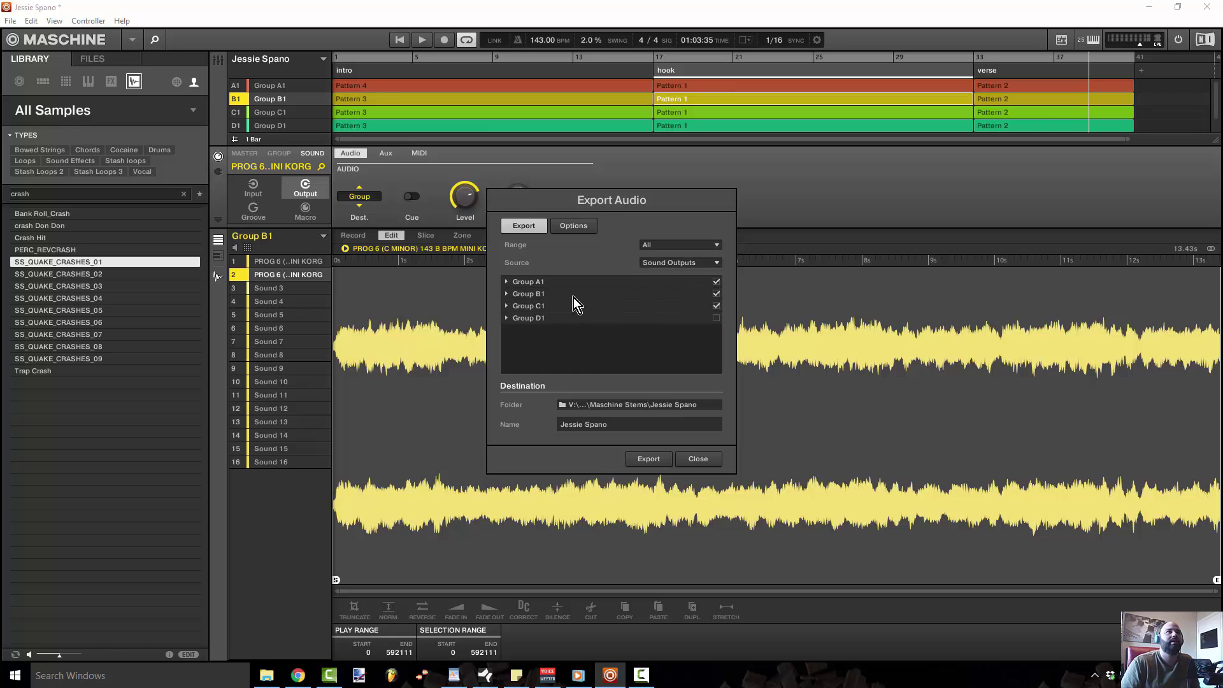
# Step: Review the individual sounds listed for export in Groups A1, C1 and B1, and close the export settings
pyautogui.click(507, 283)
pyautogui.scroll(-1, 574, 318)
pyautogui.scroll(2, 563, 332)
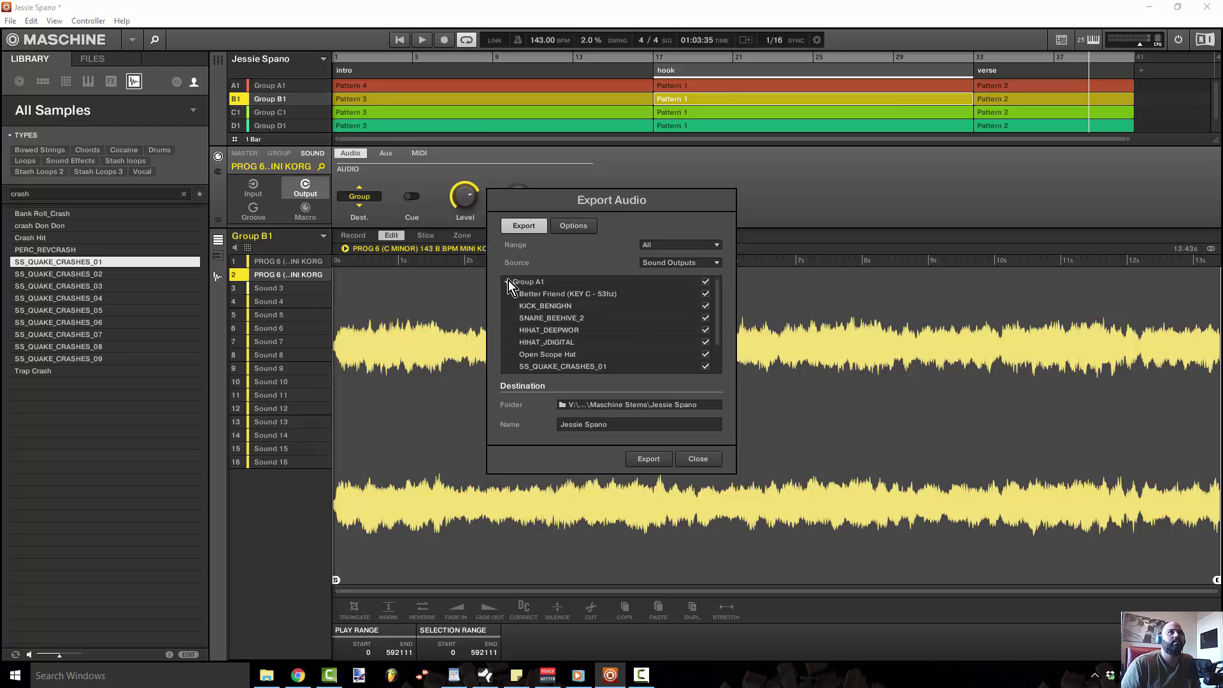
pyautogui.click(507, 281)
pyautogui.click(506, 305)
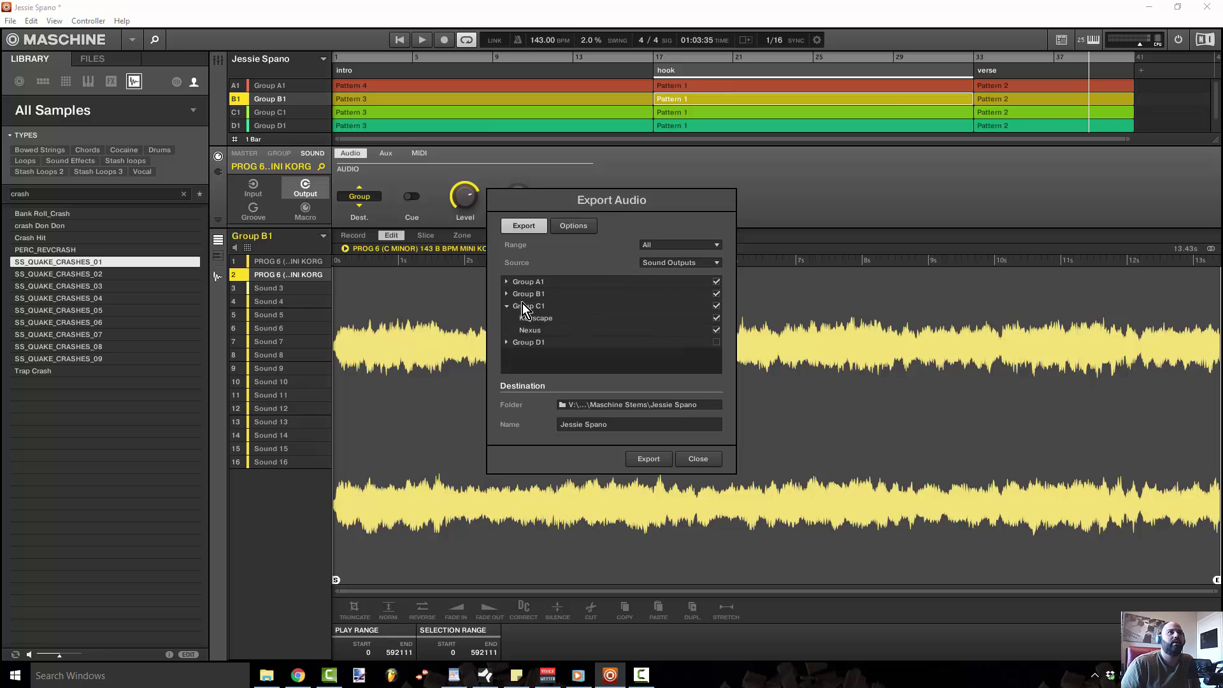
pyautogui.click(507, 294)
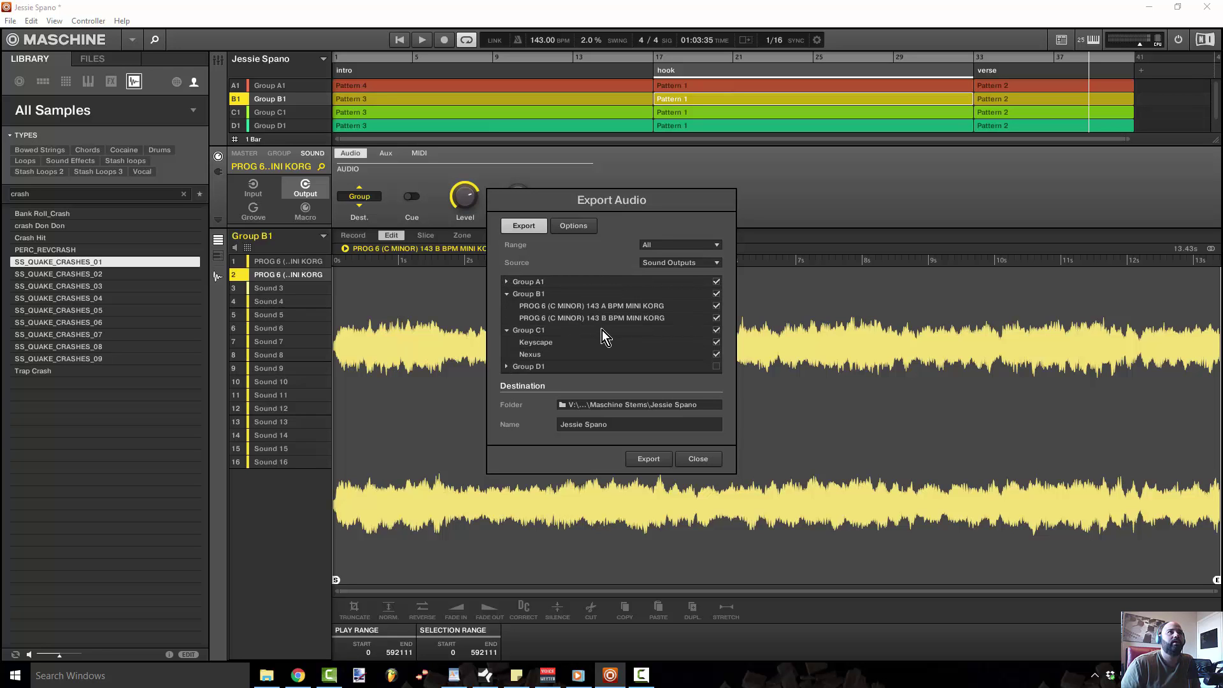
pyautogui.click(505, 293)
pyautogui.click(506, 306)
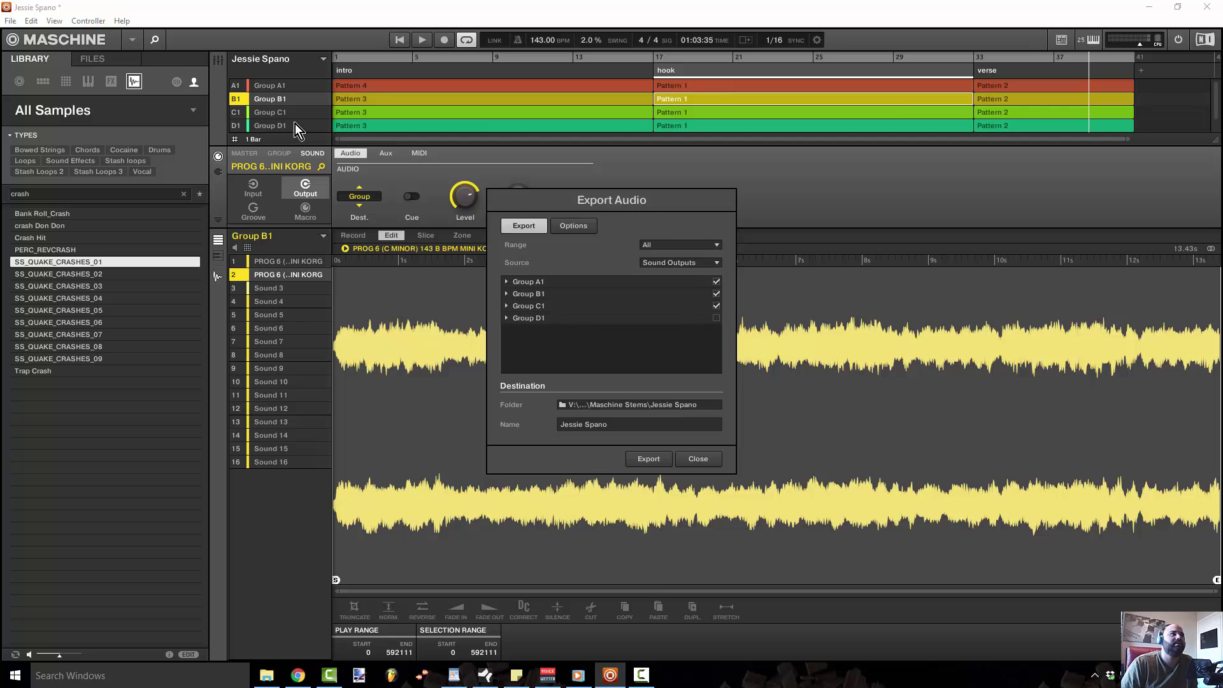
pyautogui.click(694, 462)
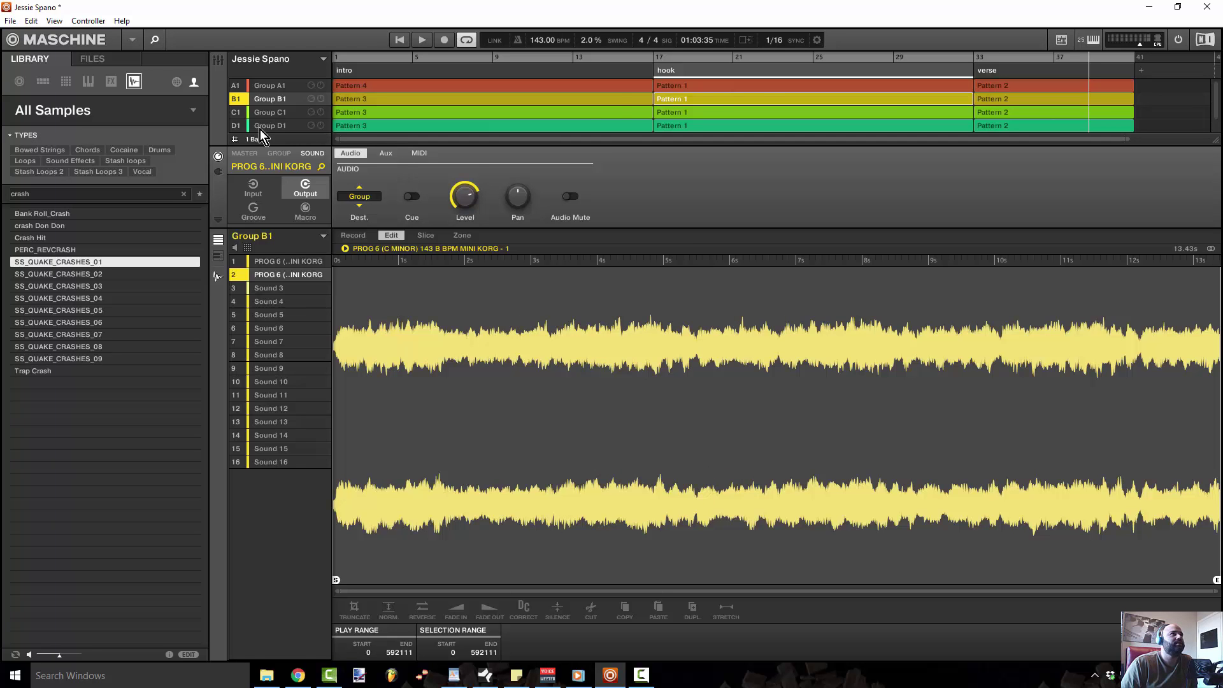
# Step: Select Group D1 and examine the waveforms of its vocal samples in the sample editor
pyautogui.click(282, 125)
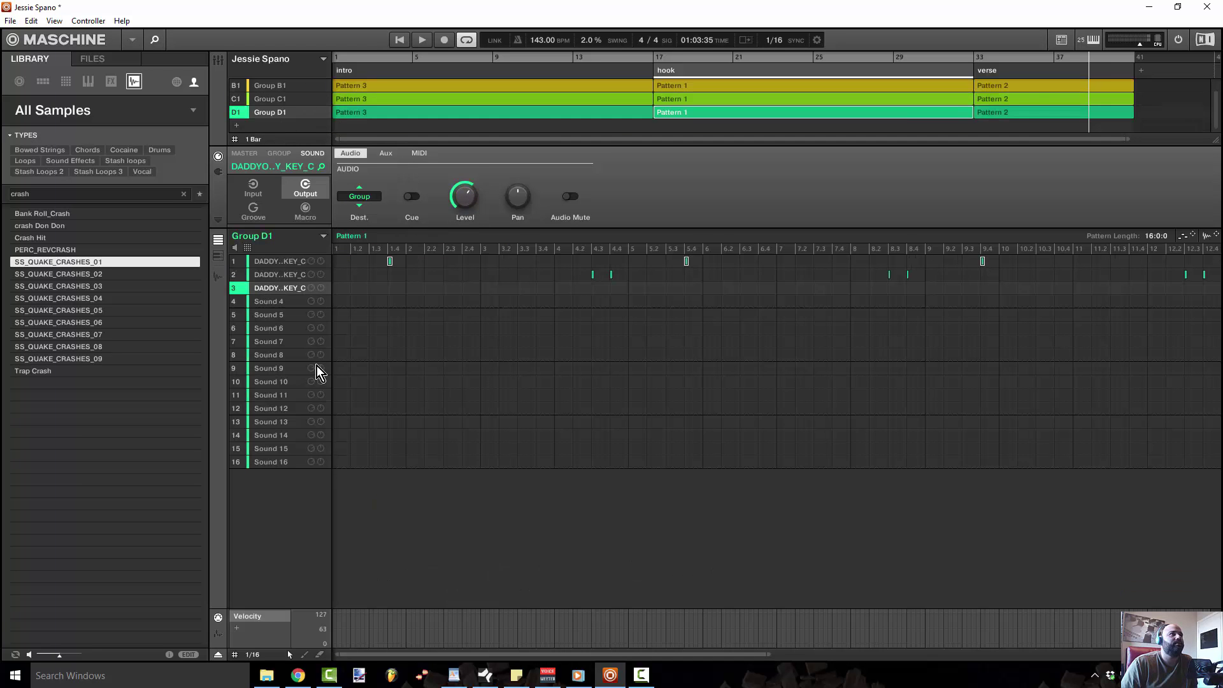
pyautogui.click(280, 261)
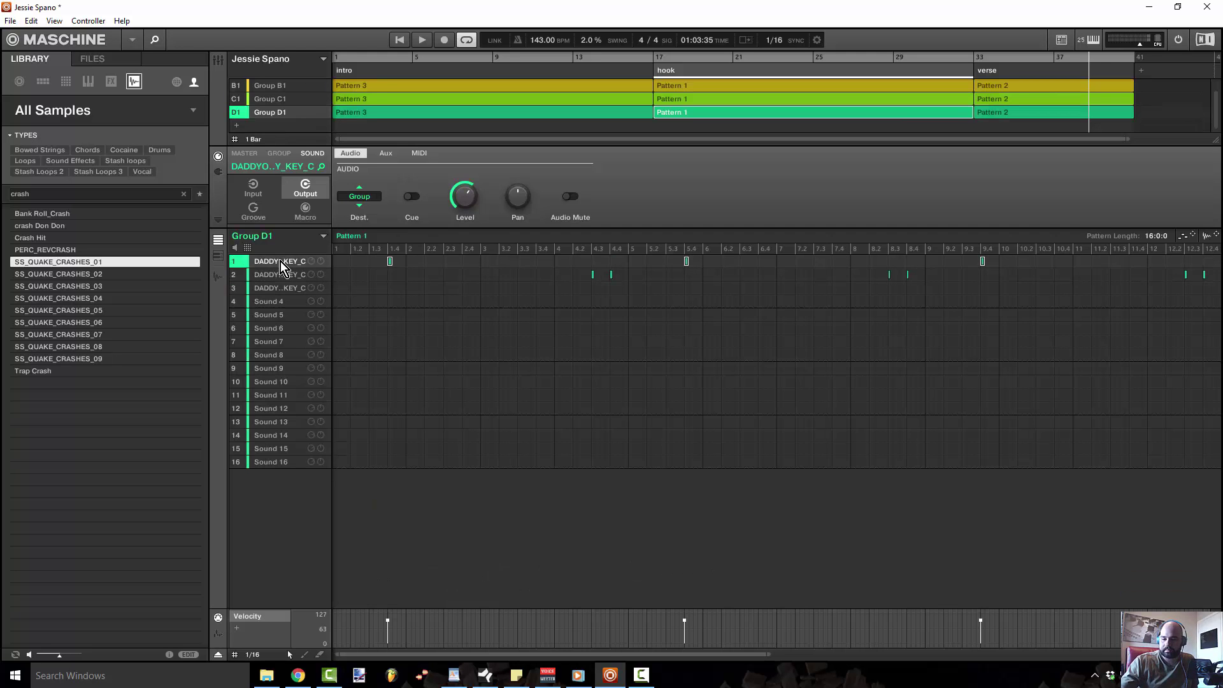
pyautogui.hotkey('ctrl', 'e')
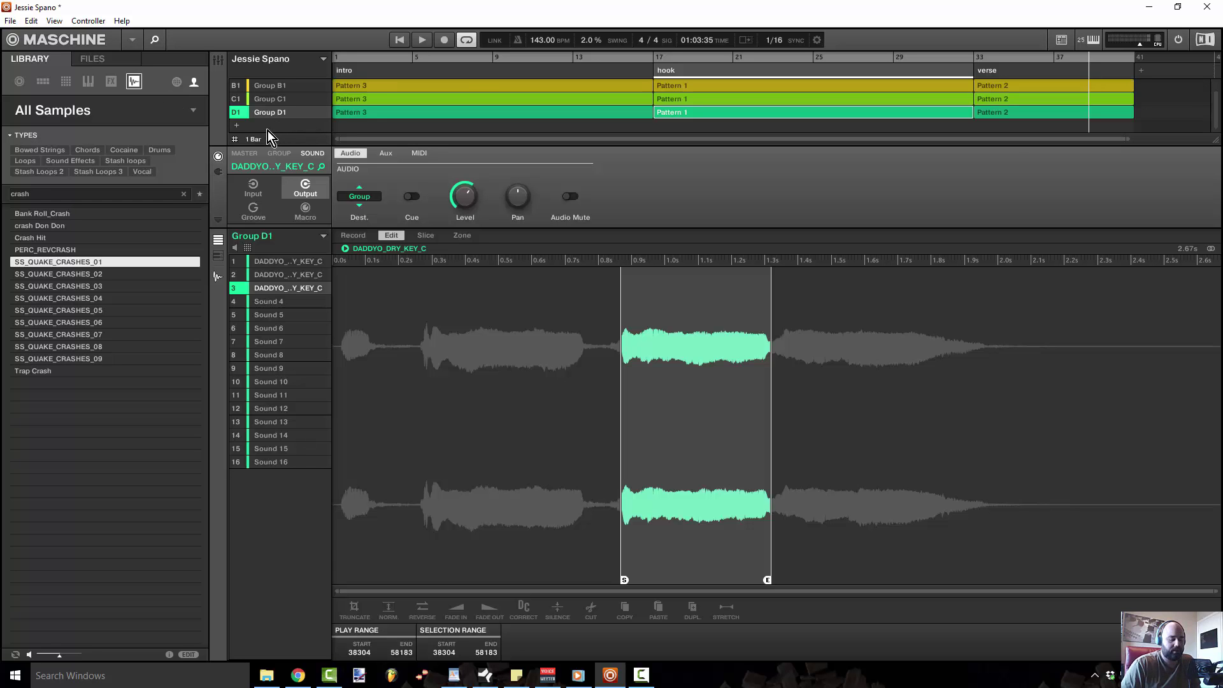
# Step: Reopen the audio export settings and set the source to Group Outputs
pyautogui.click(10, 21)
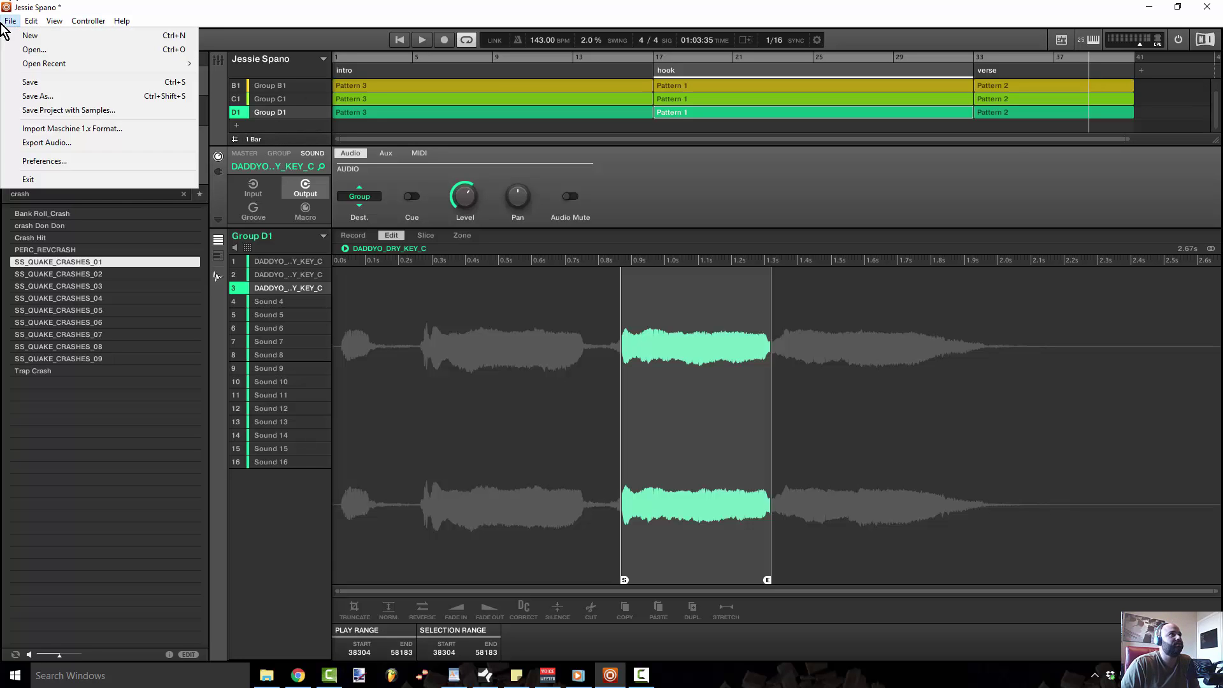
pyautogui.moveTo(88, 23)
pyautogui.moveTo(11, 21)
pyautogui.click(73, 142)
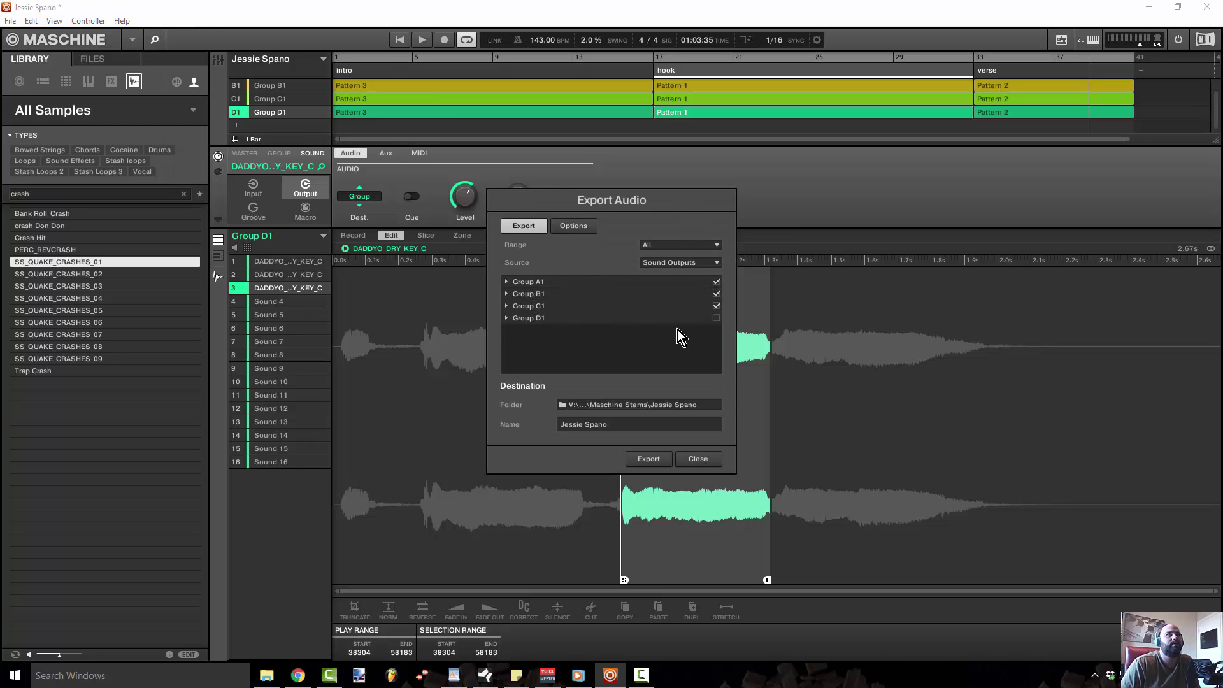
pyautogui.click(709, 262)
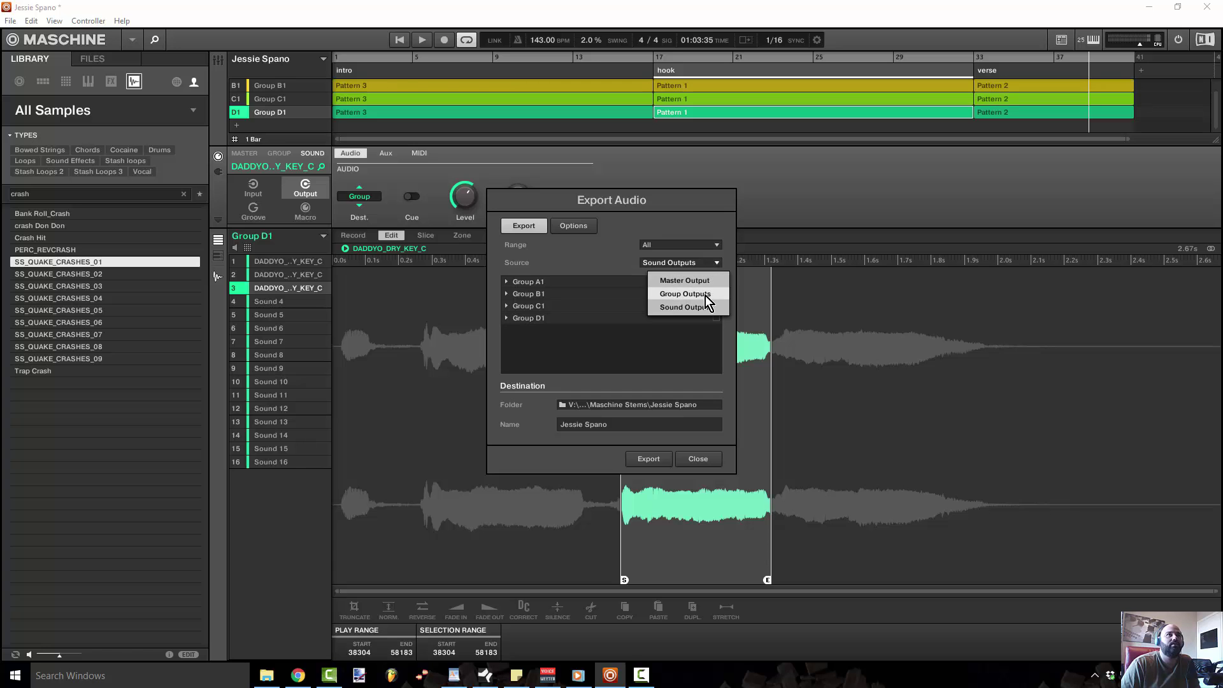
pyautogui.click(705, 295)
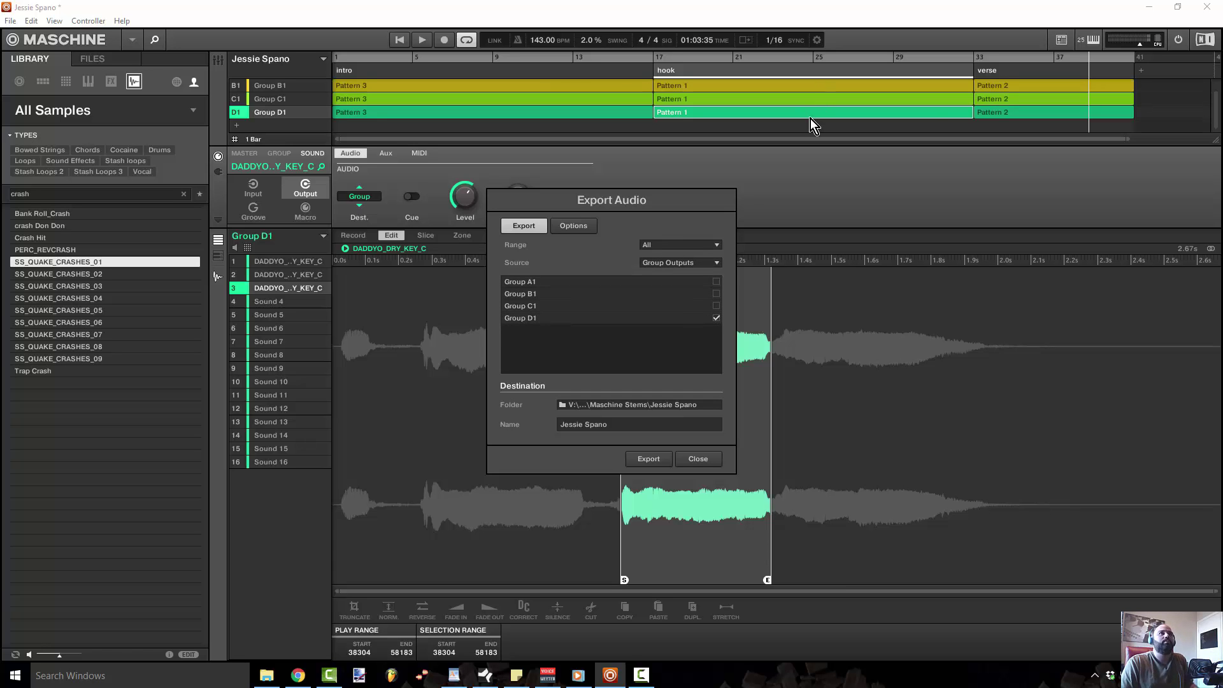
# Step: Browse the Jessie Spano destination folder inside Maschine Stems, and leave the export settings without exporting
pyautogui.click(686, 406)
pyautogui.moveTo(702, 331)
pyautogui.mouseDown()
pyautogui.moveTo(698, 387)
pyautogui.moveTo(702, 339)
pyautogui.mouseUp()
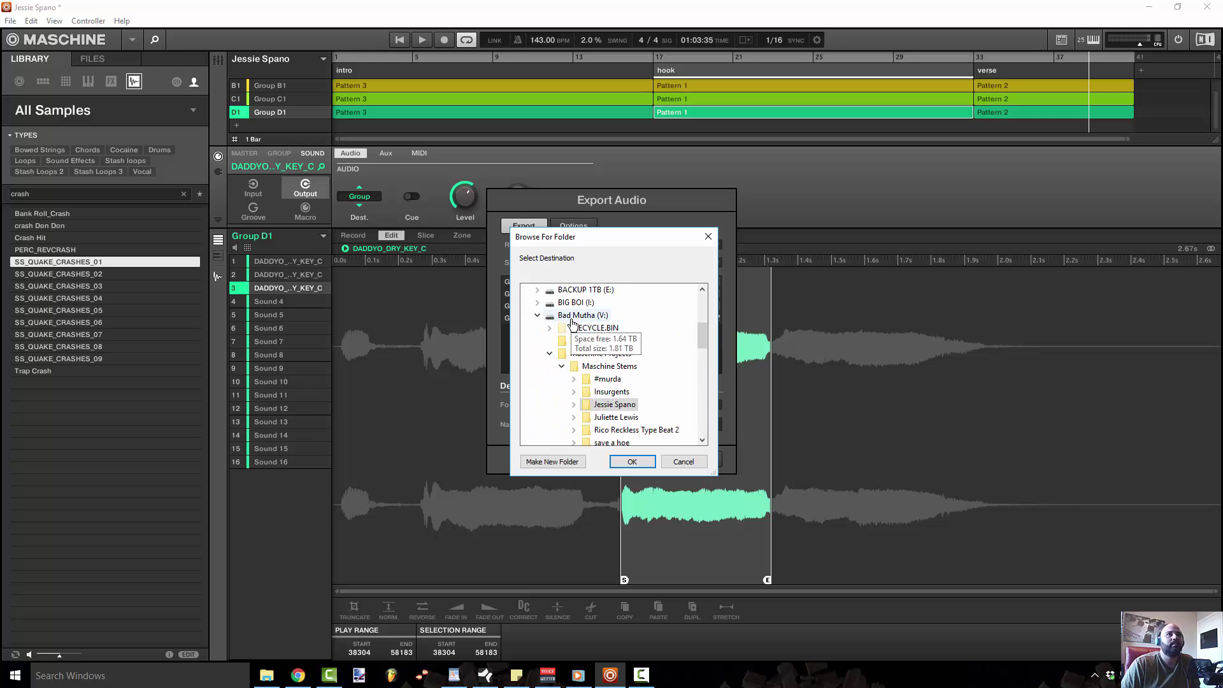
pyautogui.click(549, 353)
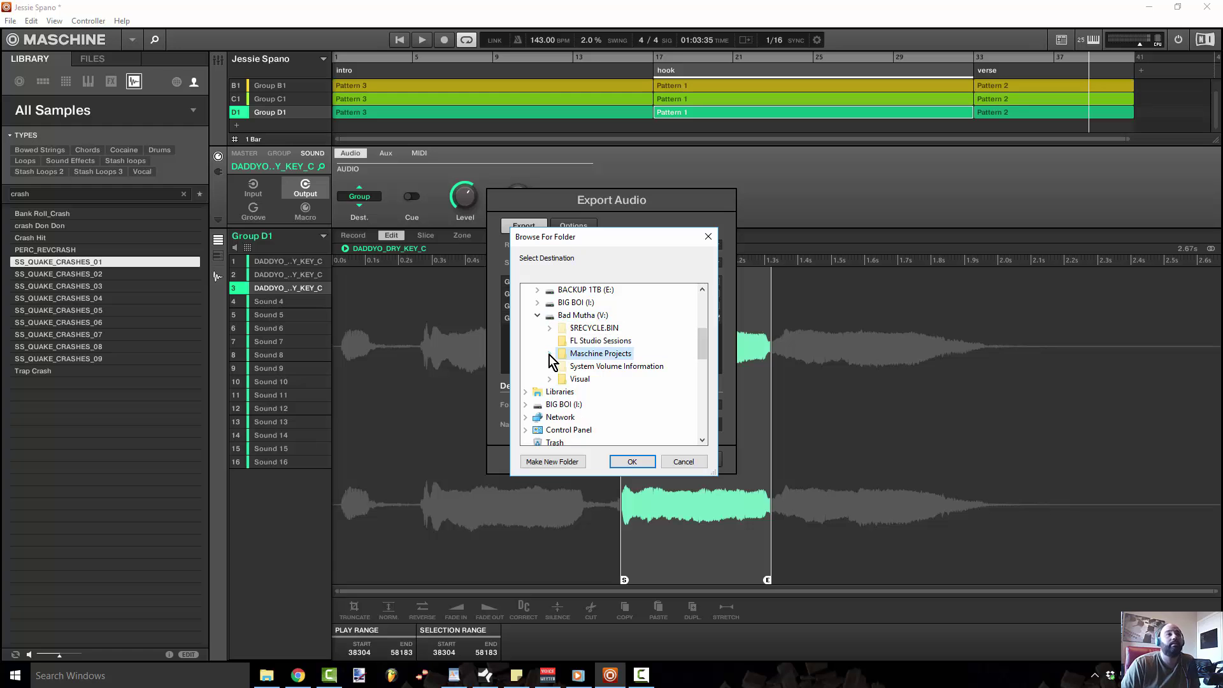
pyautogui.click(550, 354)
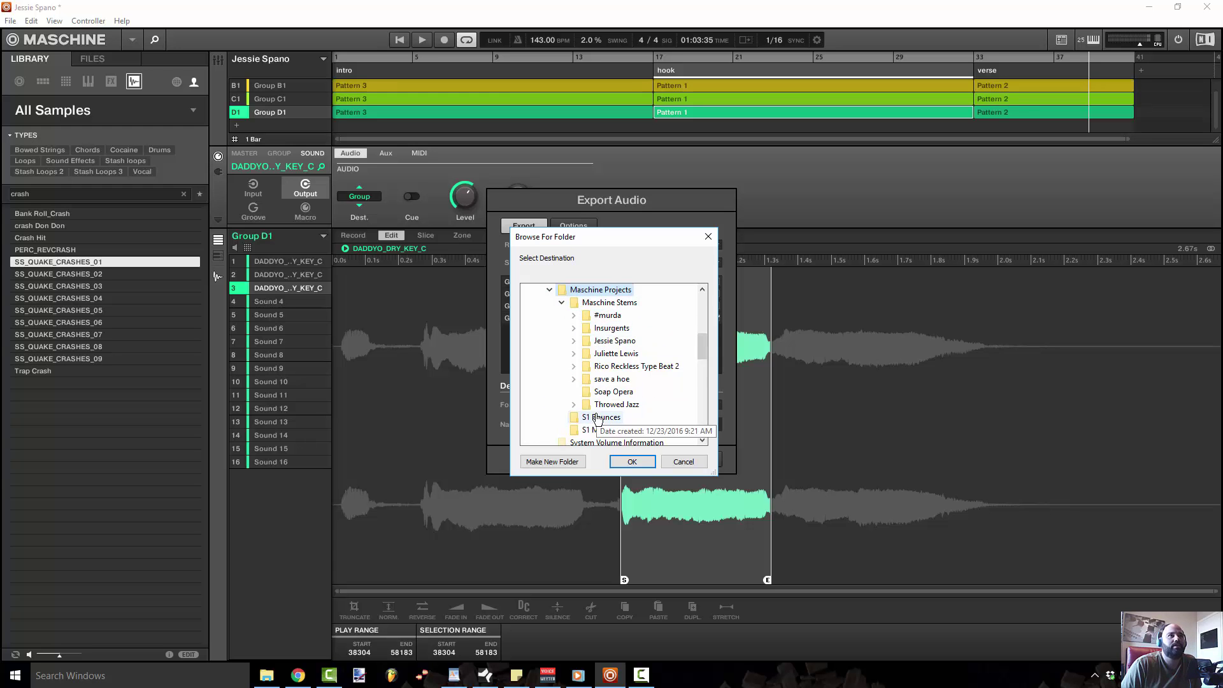
pyautogui.doubleClick(594, 342)
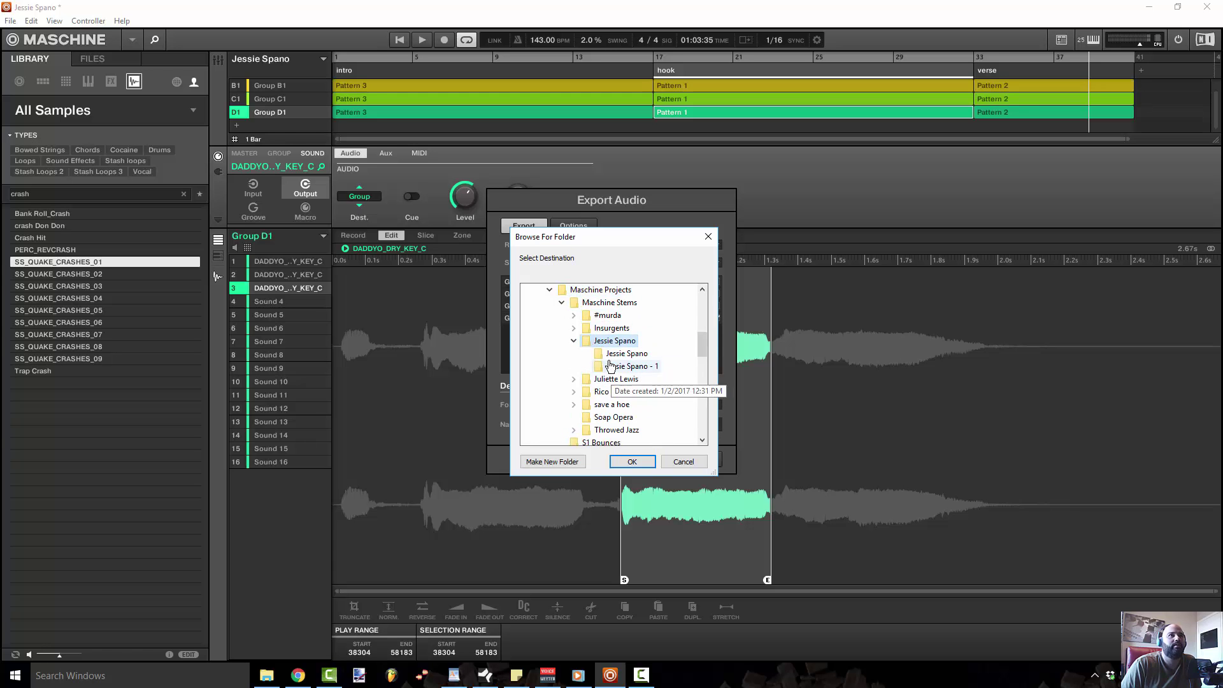
pyautogui.click(708, 236)
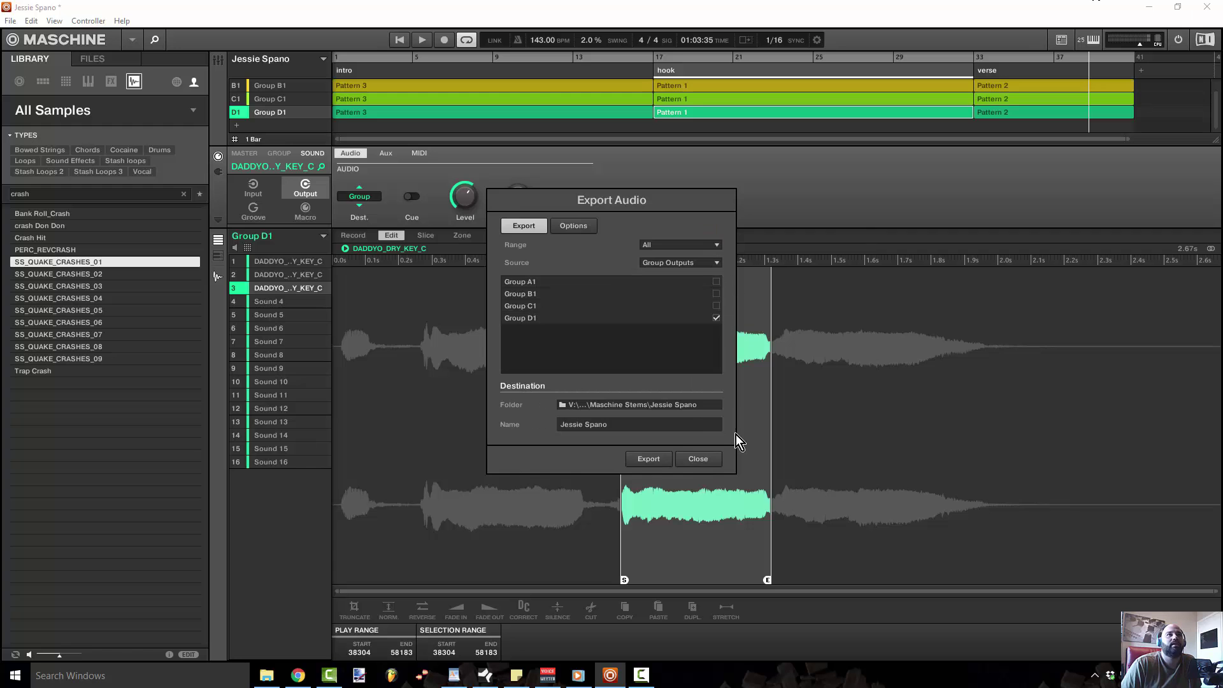
pyautogui.click(697, 461)
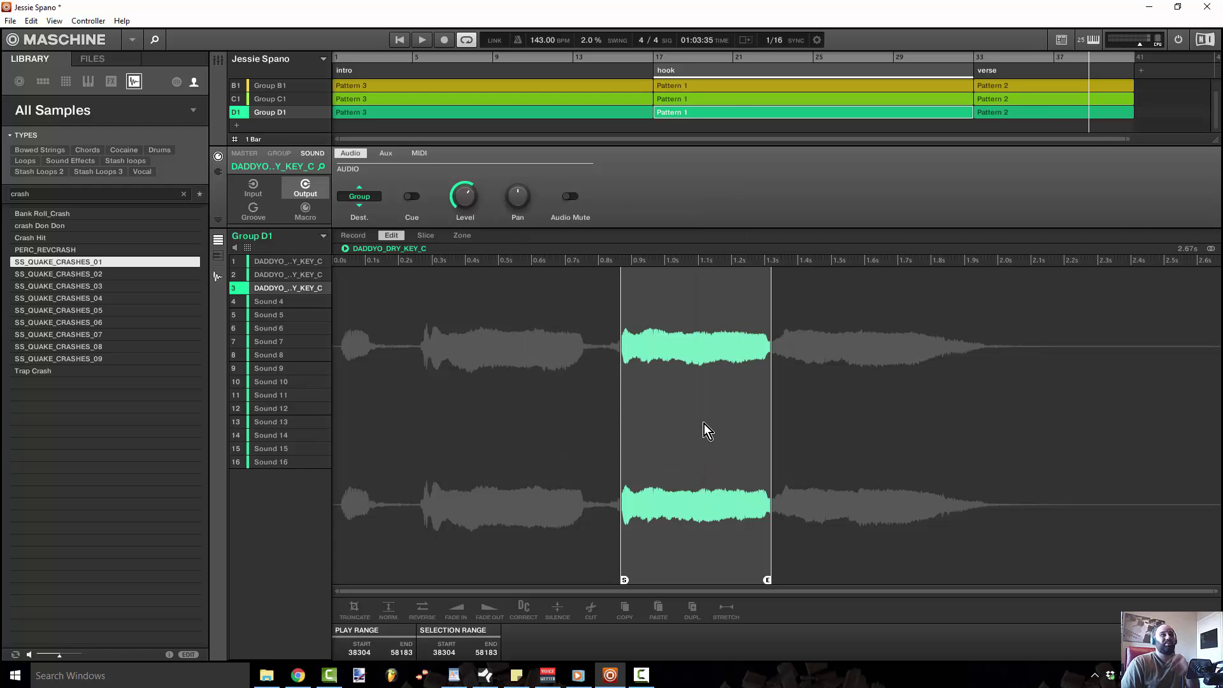
# Step: Switch to the Jessie Spano Mix song in Studio One
pyautogui.click(1148, 7)
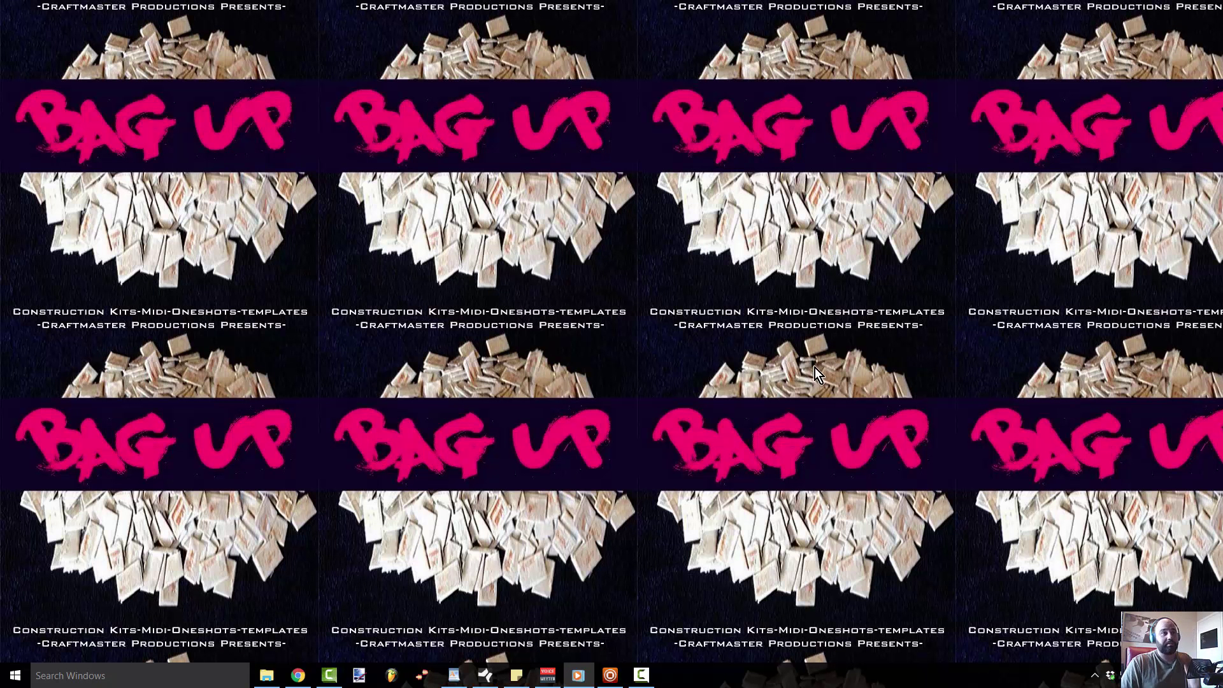
pyautogui.click(485, 677)
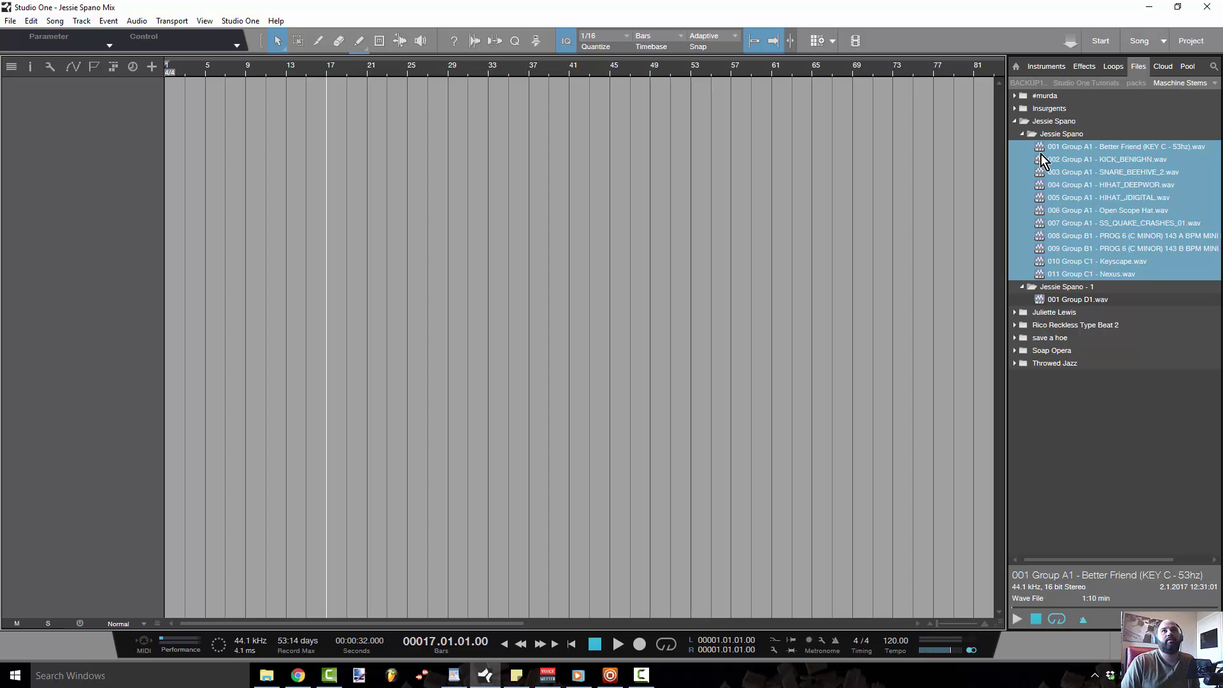
# Step: Place stems 001 to 011 from the Jessie Spano folder on separate tracks, starting at the beginning of the song
pyautogui.moveTo(1095, 159); pyautogui.dragTo(184, 135)
pyautogui.scroll(-1, 705, 187)
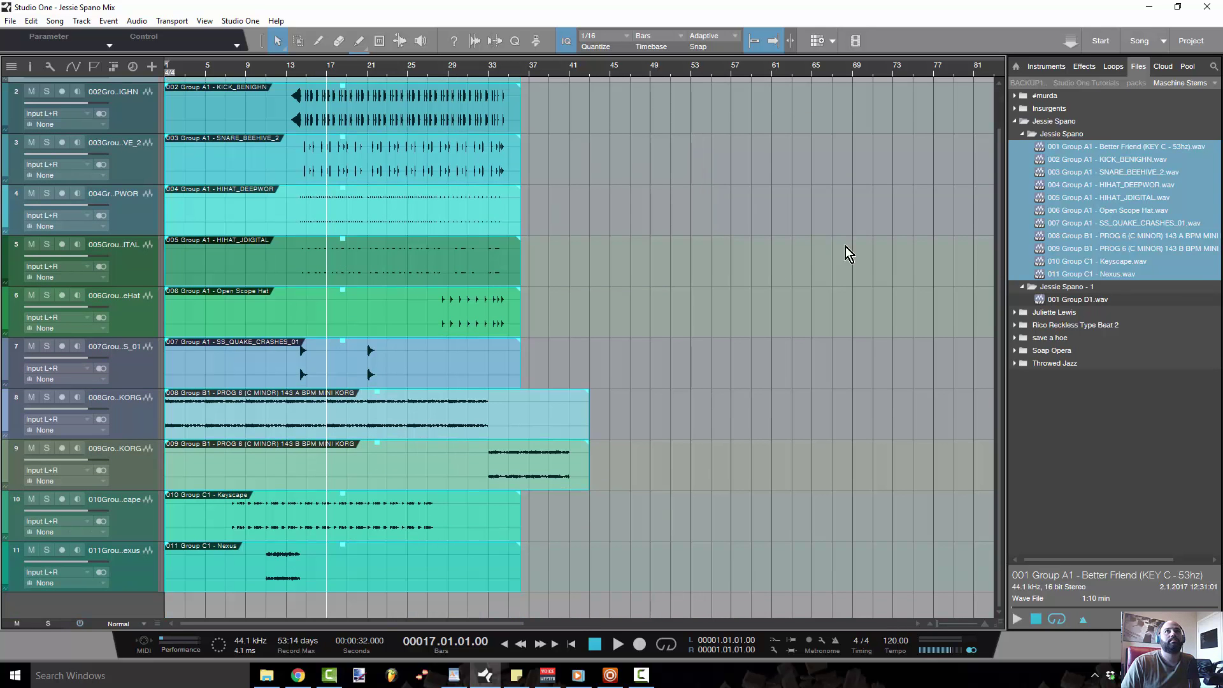
pyautogui.click(1045, 301)
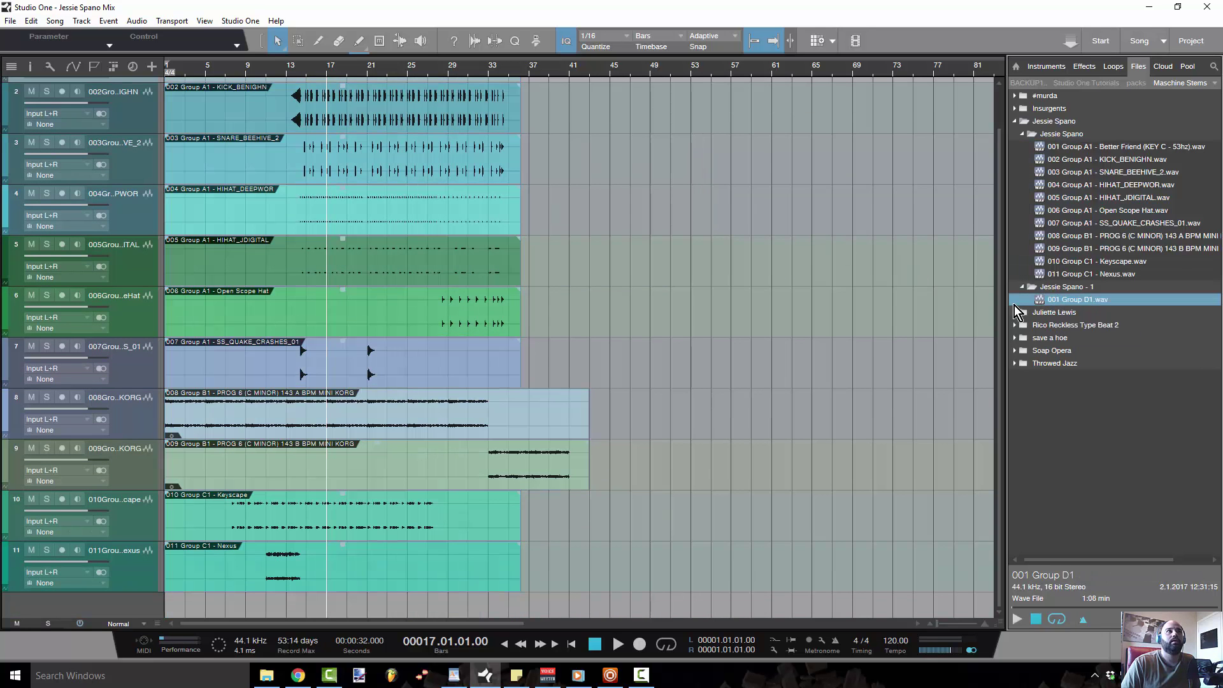
# Step: Remove all the imported stem tracks from the arrangement
pyautogui.scroll(1, 133, 119)
pyautogui.hotkey('ctrl', 'a')
pyautogui.rightClick(133, 109)
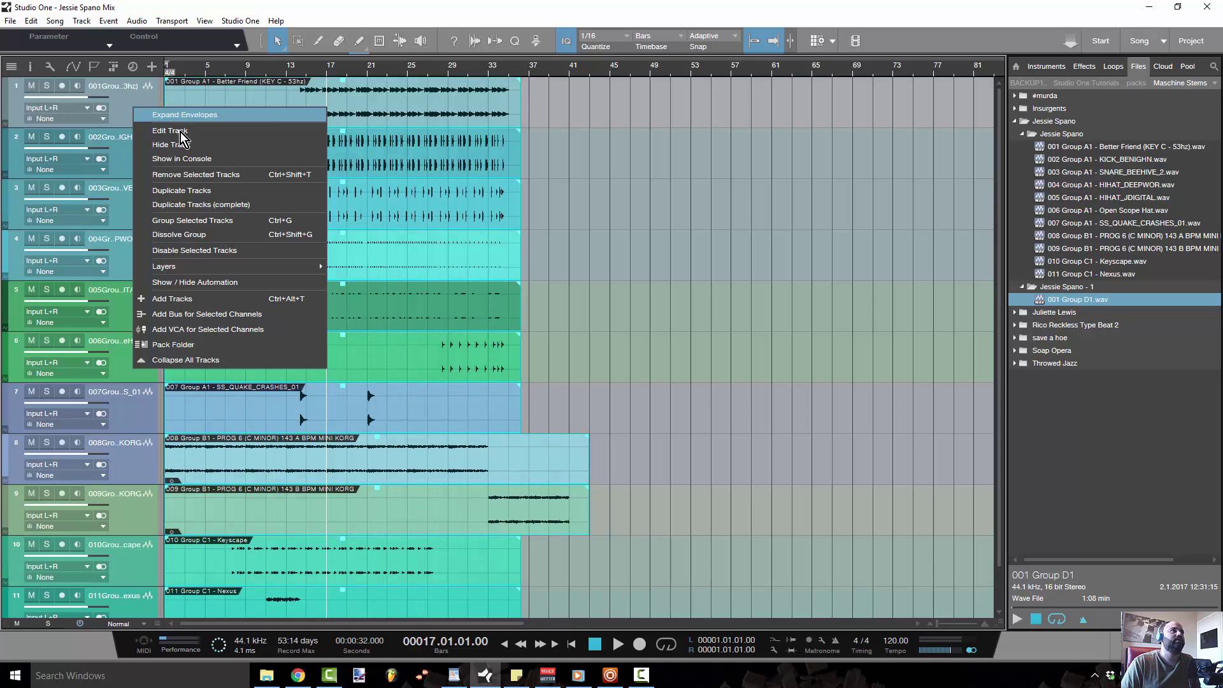
pyautogui.click(226, 175)
# Step: Show the mixer console and place stems 001 to 011 from the Jessie Spano folder on separate tracks, starting at the beginning of the song
pyautogui.press('F3')
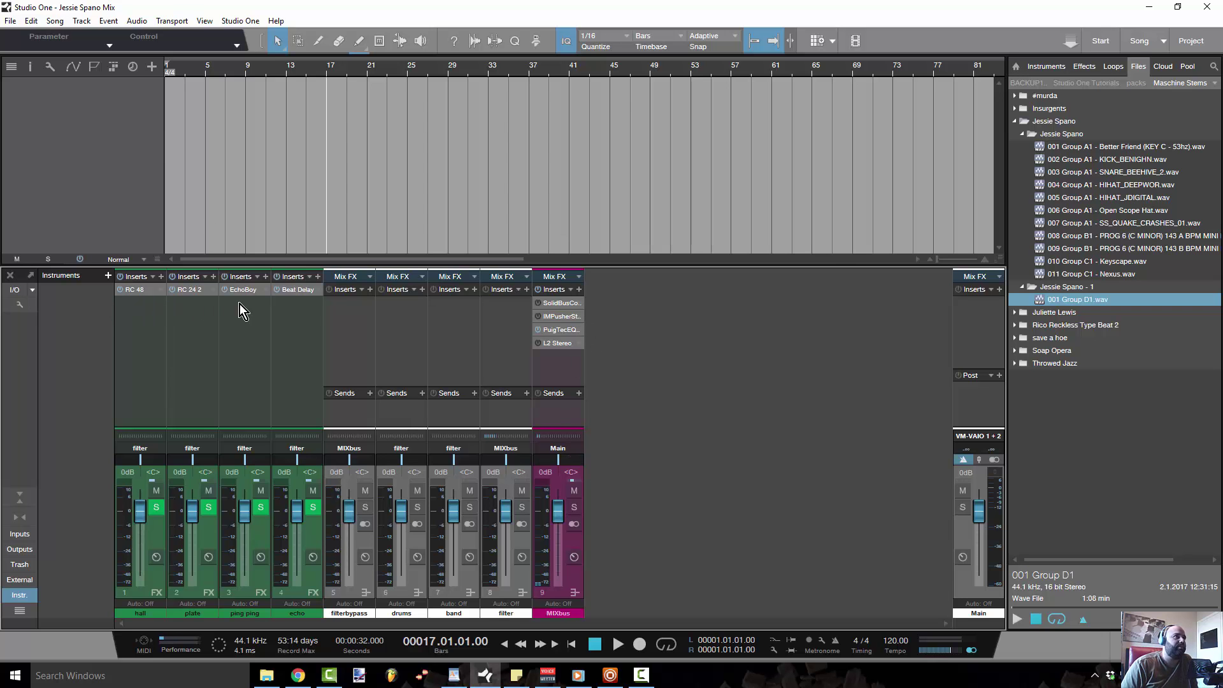
pyautogui.click(1055, 144)
pyautogui.keyDown('shift'); pyautogui.click(1094, 274); pyautogui.keyUp('shift')
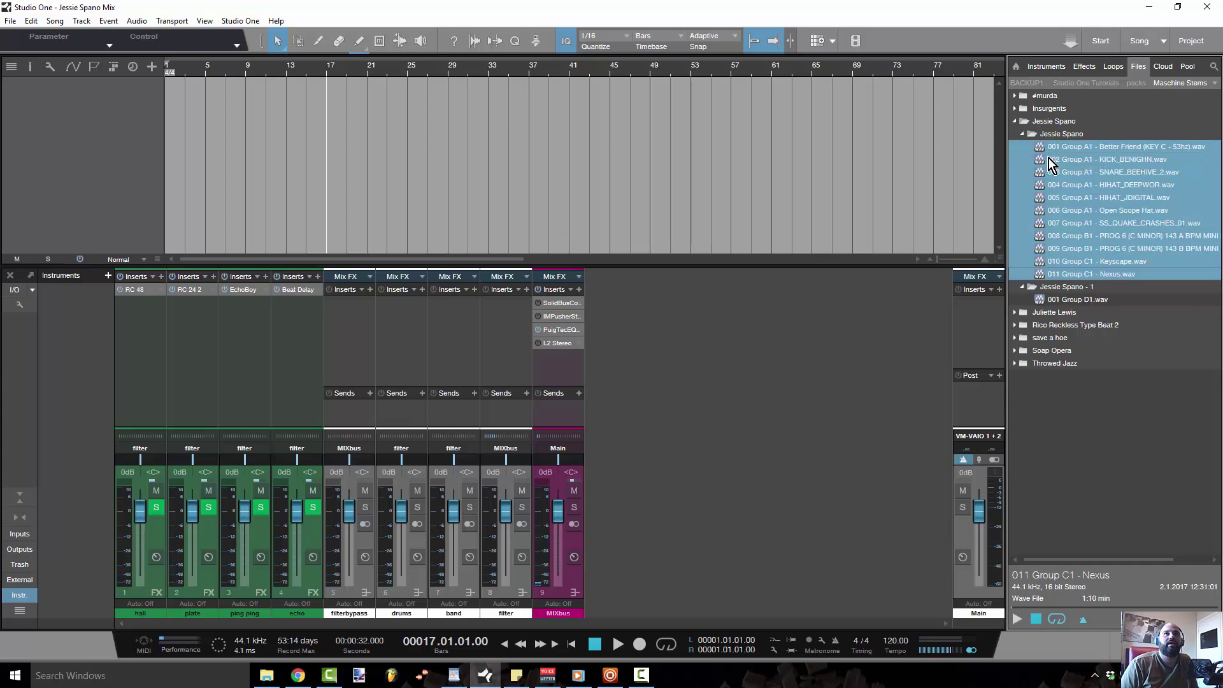
pyautogui.moveTo(1051, 153); pyautogui.dragTo(219, 121)
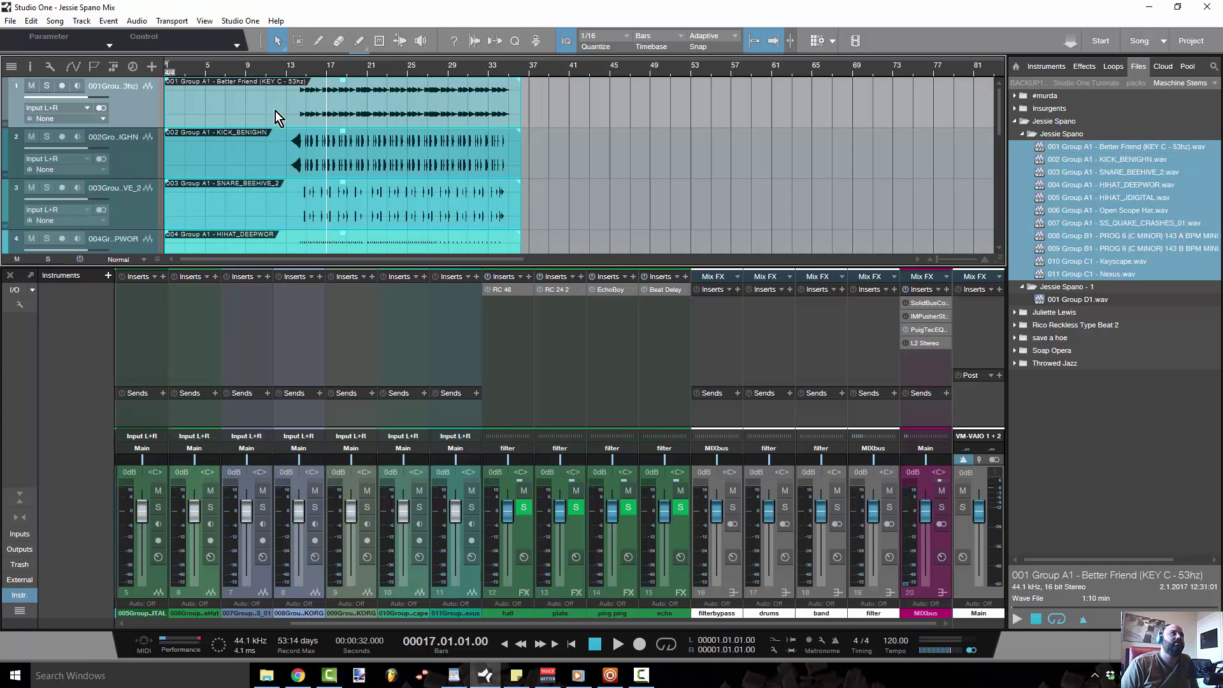
# Step: Place 001 Group D1.wav on its own track below the other stems at the song start, and enlarge the arrangement area
pyautogui.scroll(-8, 849, 192)
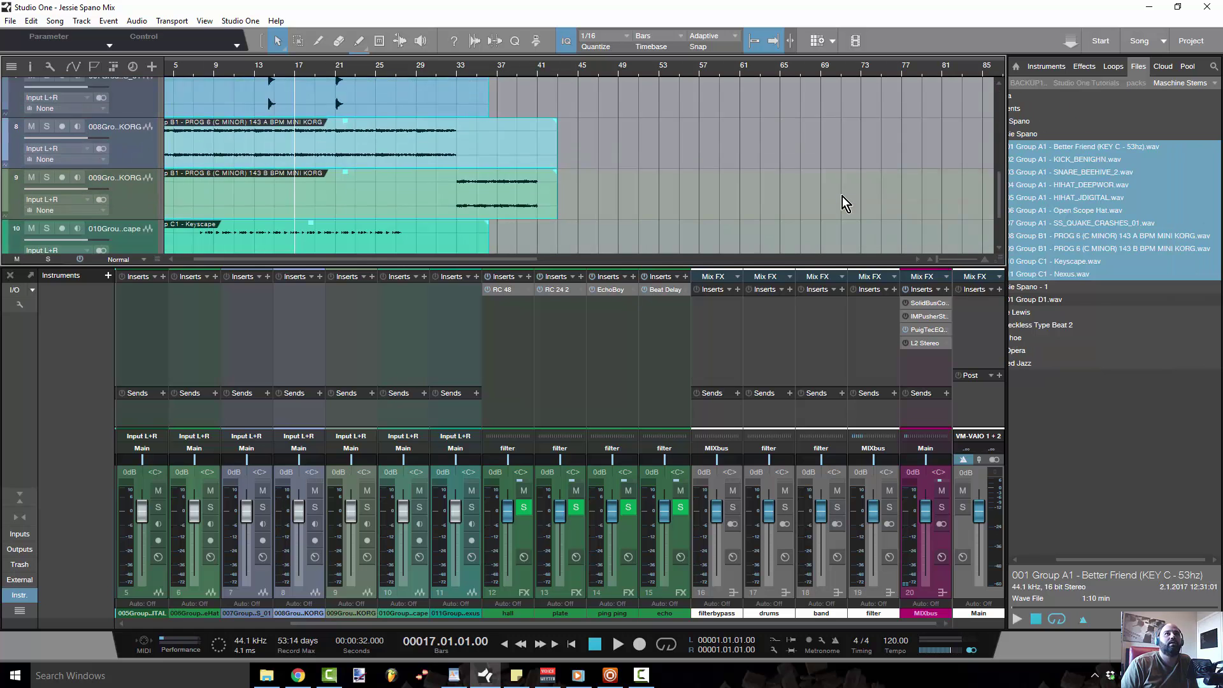
pyautogui.moveTo(1114, 559); pyautogui.dragTo(1085, 559)
pyautogui.moveTo(1076, 300); pyautogui.dragTo(192, 251)
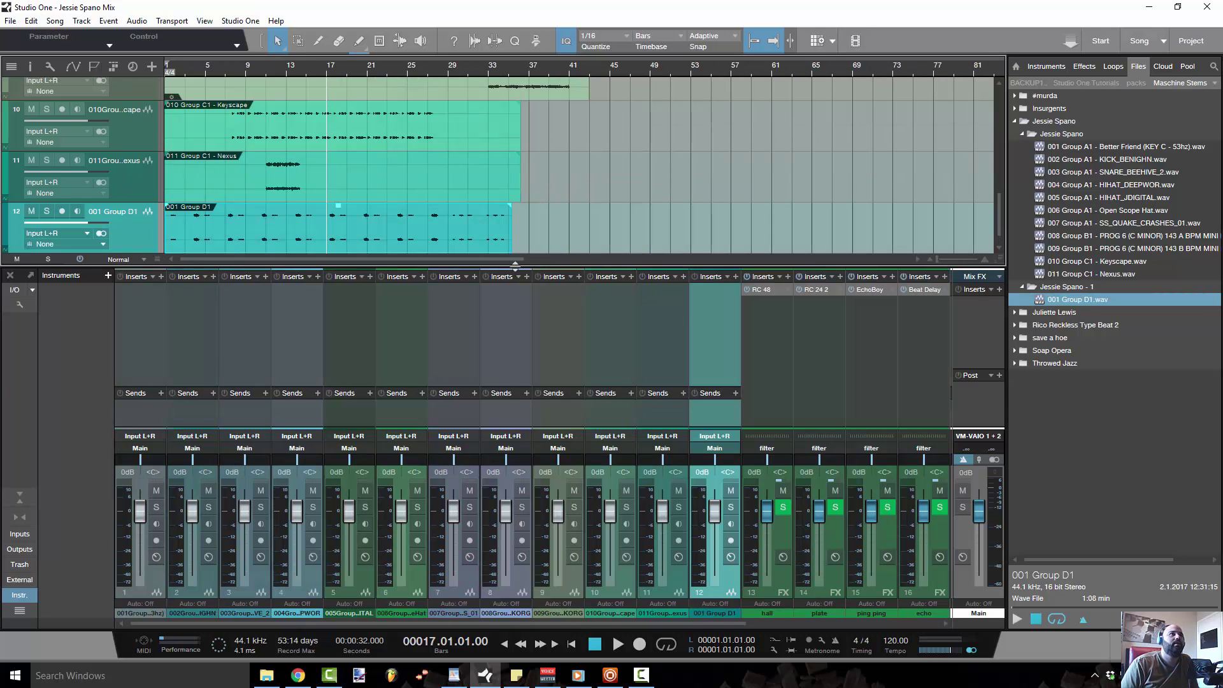
pyautogui.moveTo(515, 263); pyautogui.dragTo(515, 377)
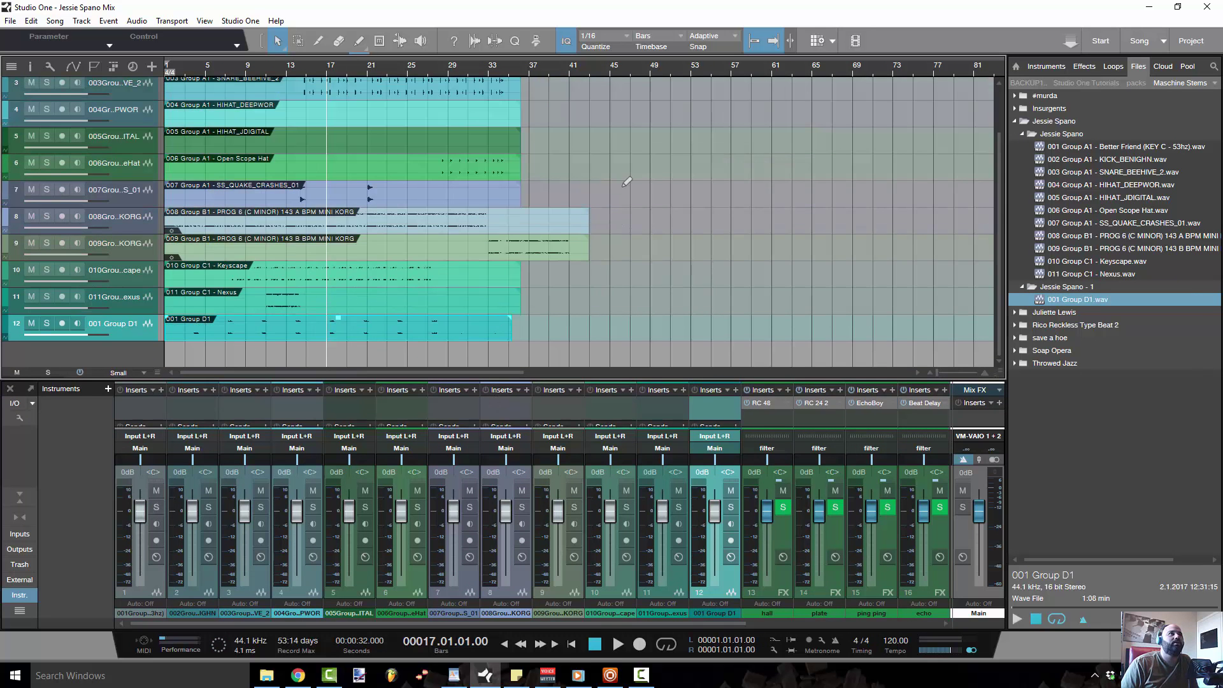
# Step: Check the beat's tempo in Maschine, return to Studio One and set the song tempo to 143 BPM
pyautogui.click(610, 676)
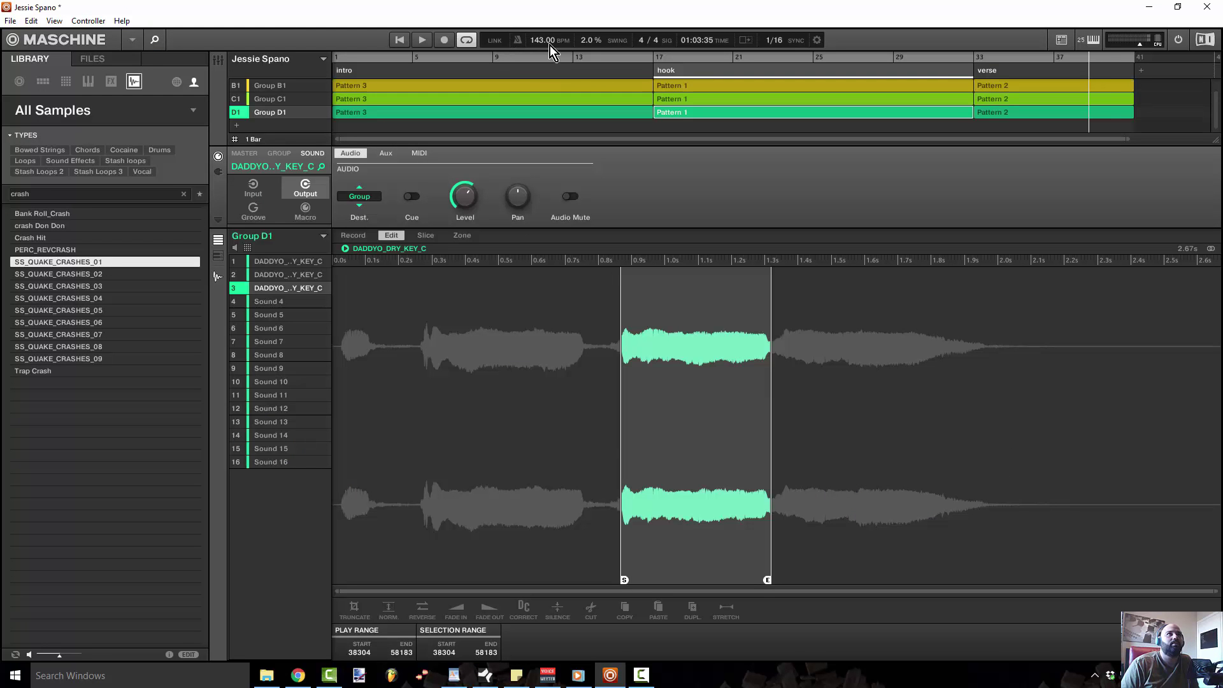
pyautogui.click(1149, 7)
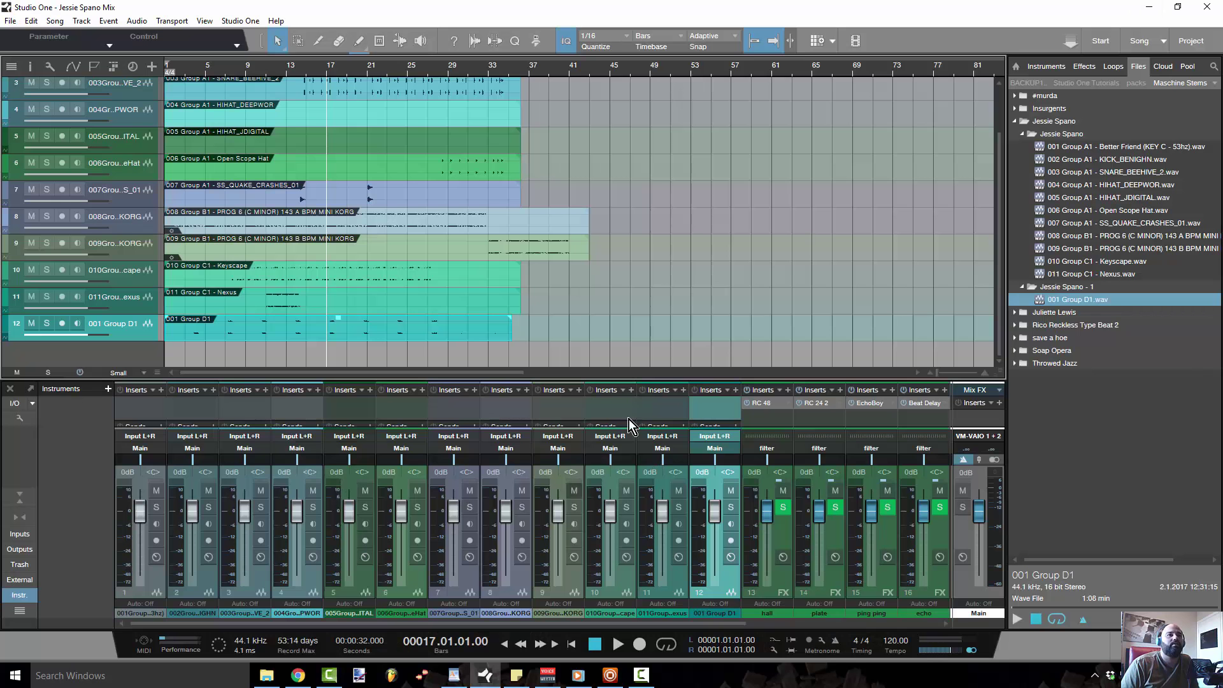
pyautogui.scroll(4, 895, 647)
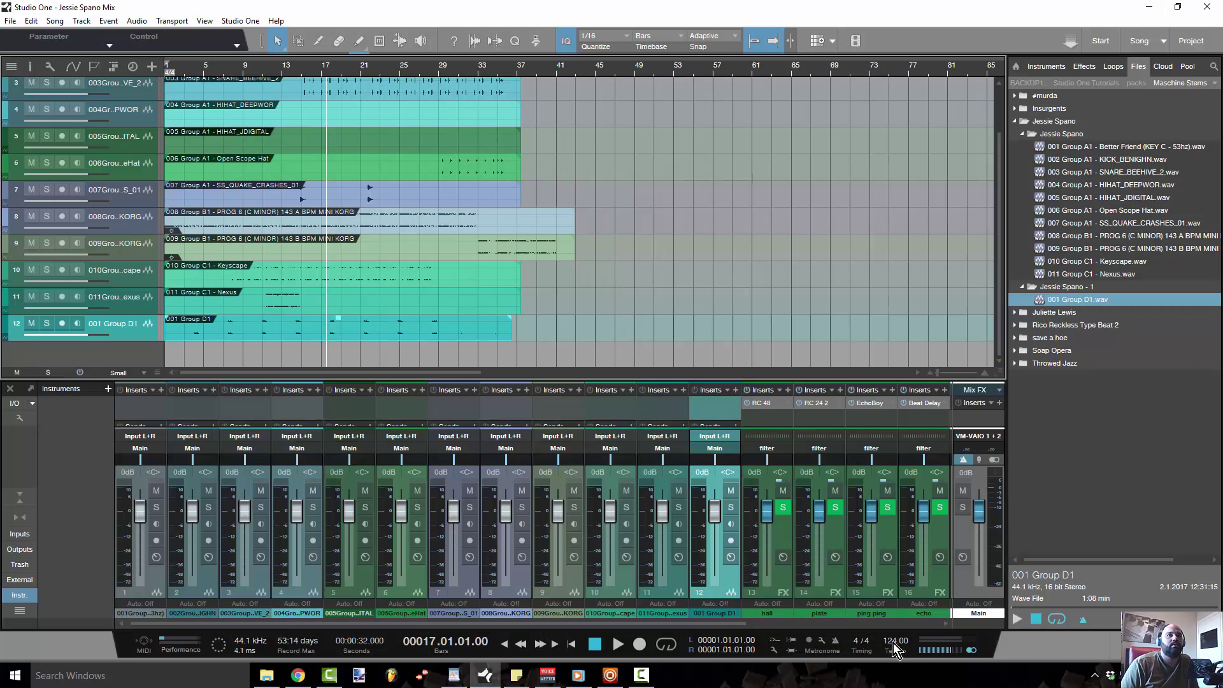
pyautogui.scroll(14, 895, 647)
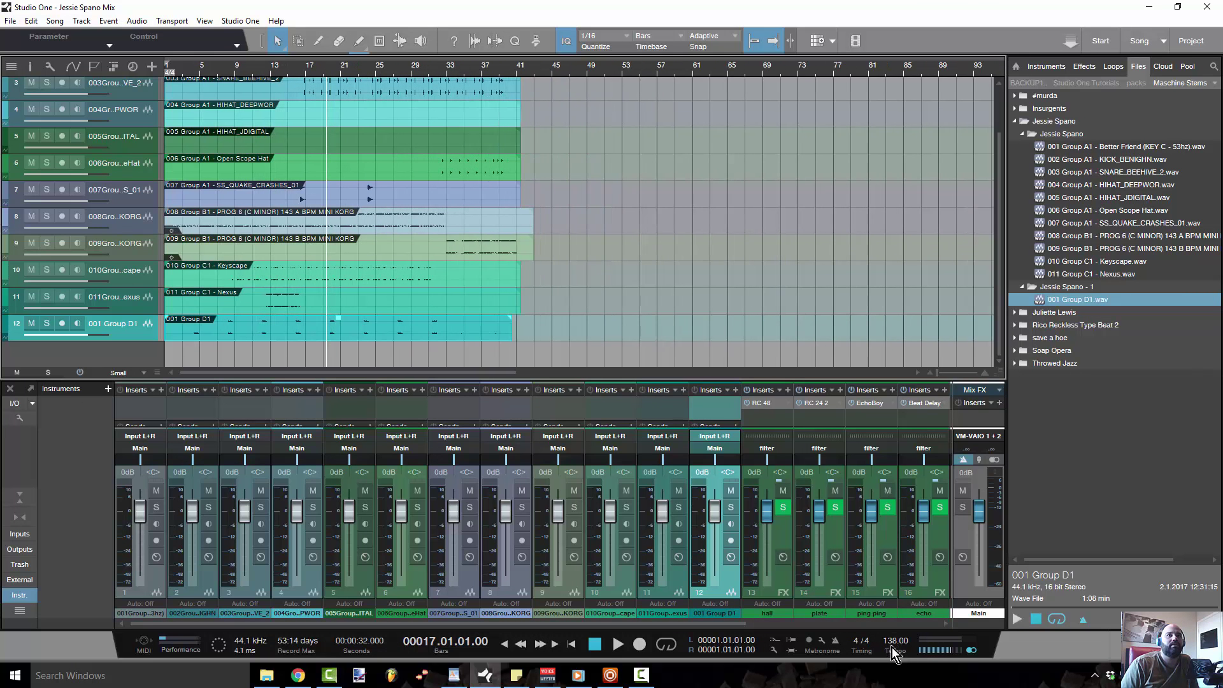
pyautogui.scroll(5, 892, 647)
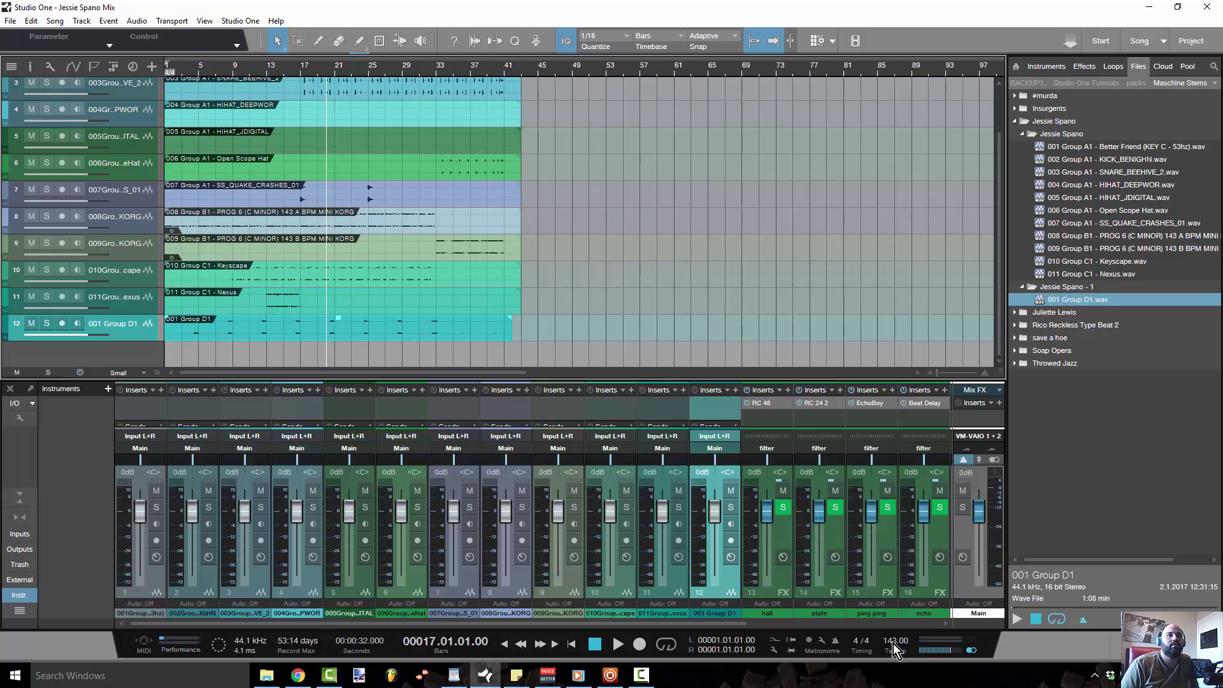
# Step: Select all the stem events and set their file tempo to match the 143 BPM song tempo
pyautogui.moveTo(613, 335); pyautogui.dragTo(317, 152)
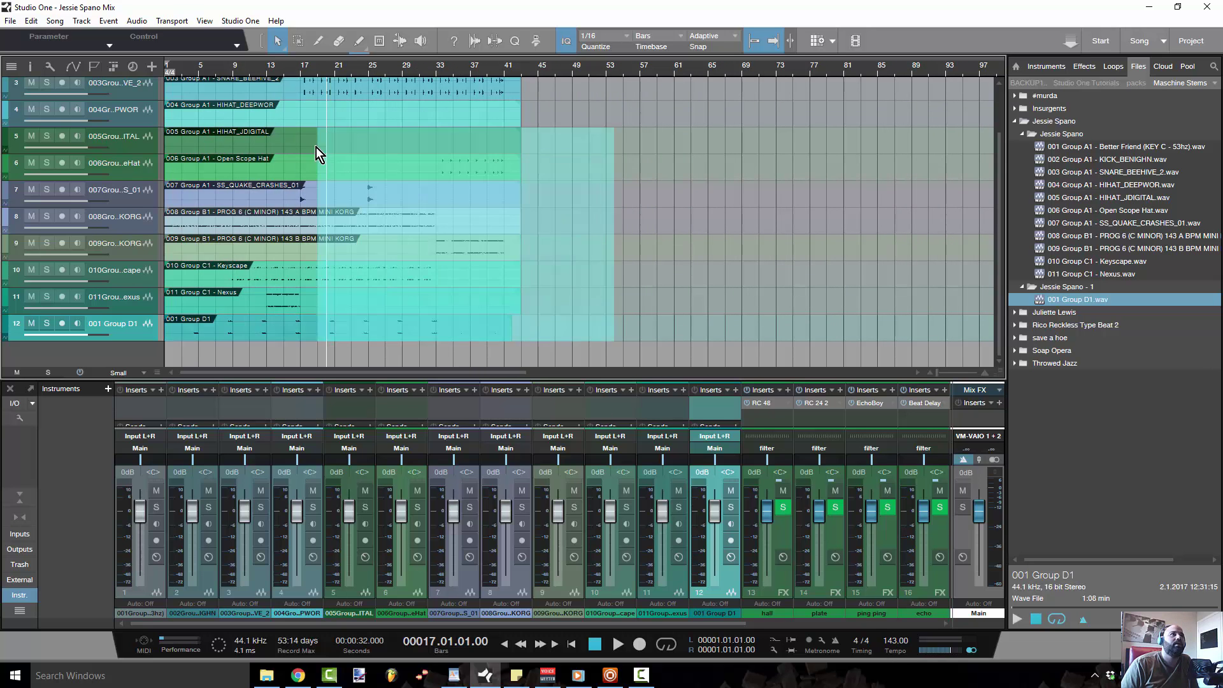
pyautogui.hotkey('ctrl', 'a')
pyautogui.scroll(2, 317, 153)
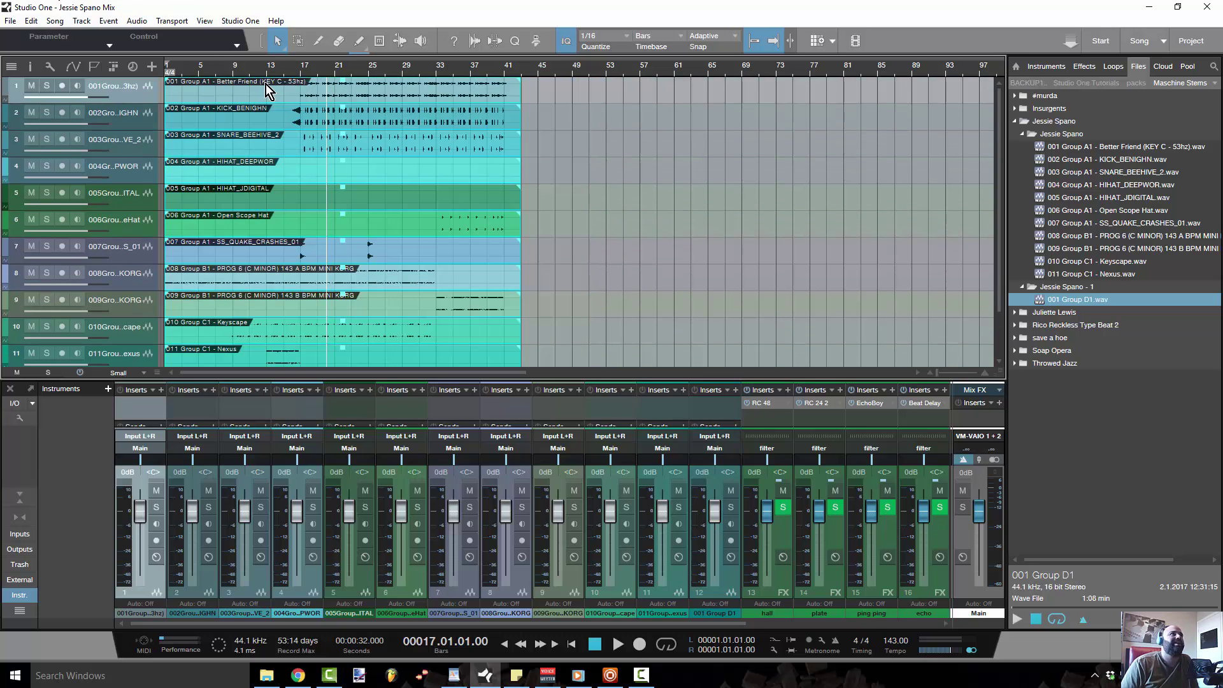
pyautogui.rightClick(265, 84)
pyautogui.click(349, 104)
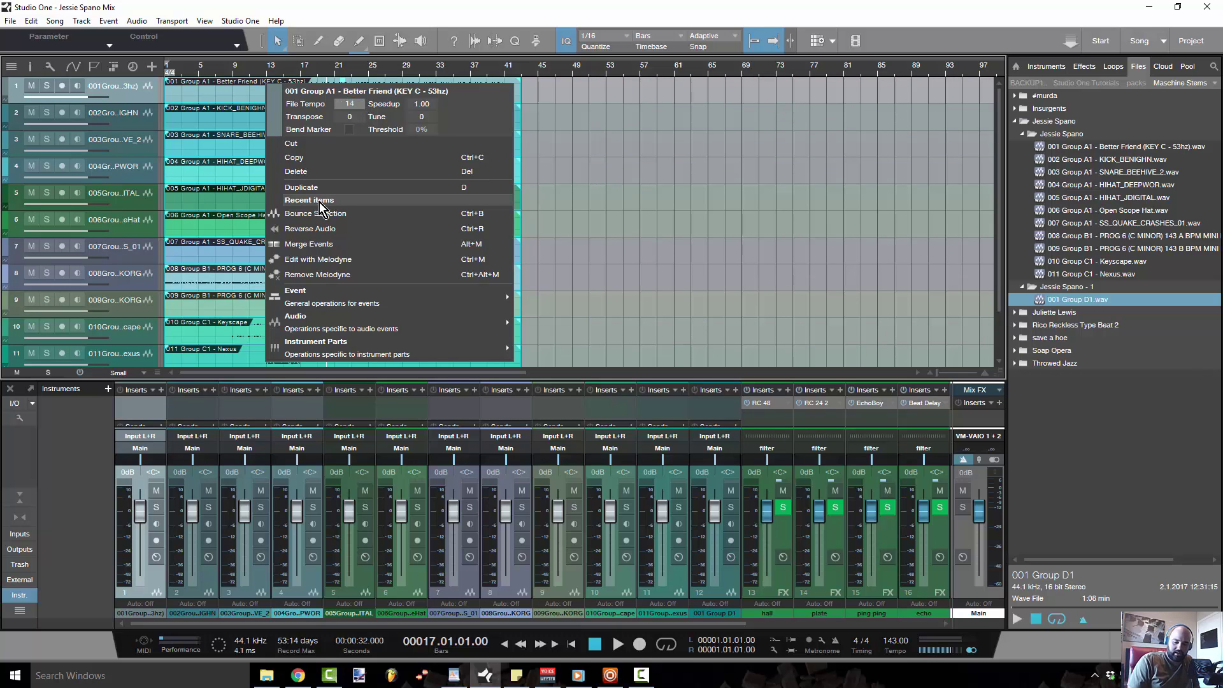
pyautogui.click(640, 173)
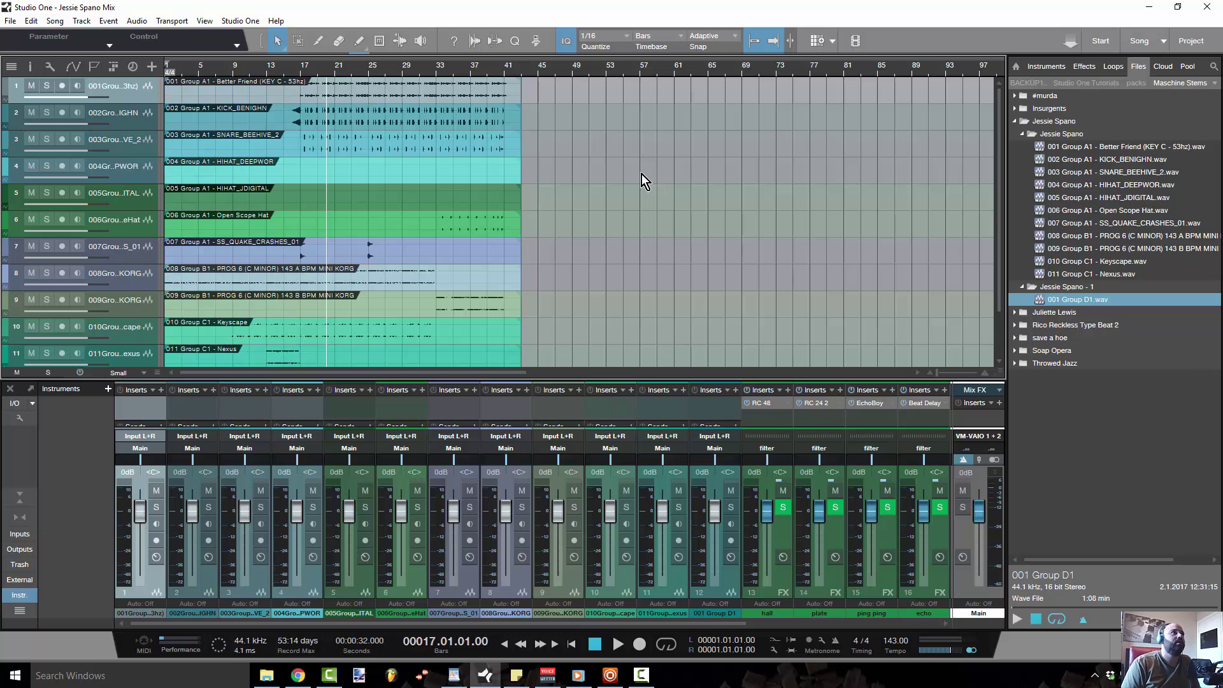
# Step: Lower the song tempo to test whether the stems follow, and return it to 143 BPM
pyautogui.scroll(-12, 891, 650)
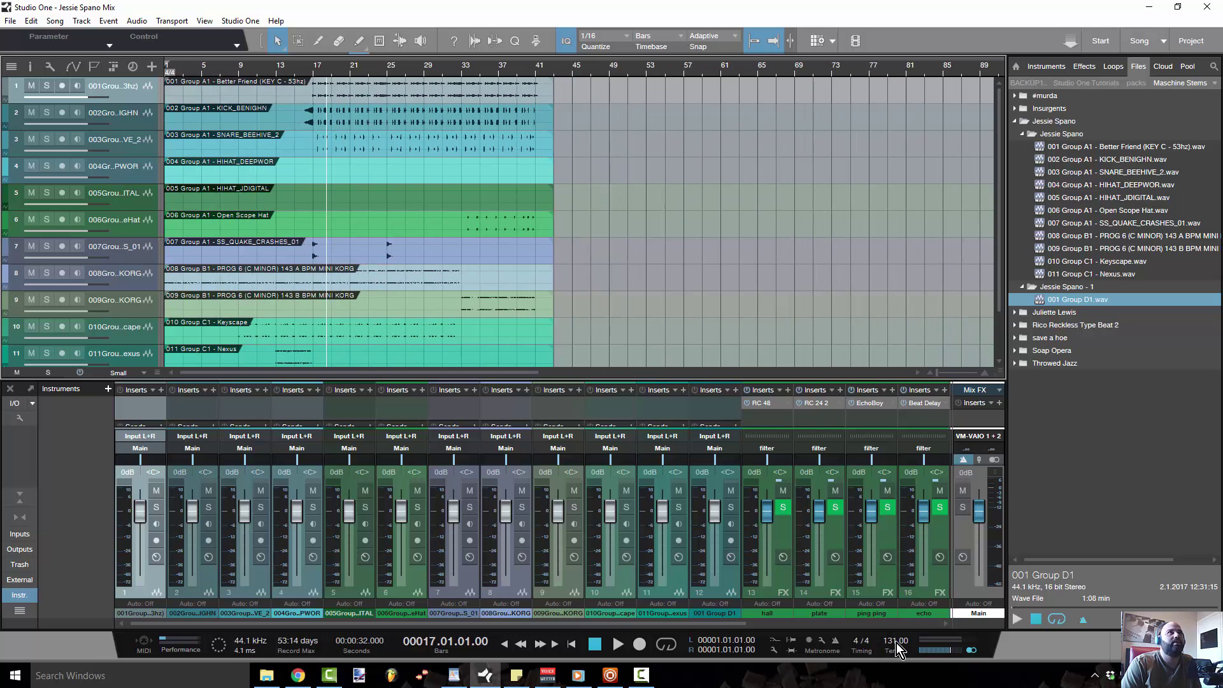
pyautogui.scroll(-1, 898, 649)
pyautogui.scroll(14, 898, 650)
pyautogui.scroll(-1, 898, 650)
# Step: Play the song from the beginning with the mixer console enlarged to check the imported stems, and stop playback
pyautogui.press(',')
pyautogui.press('space')
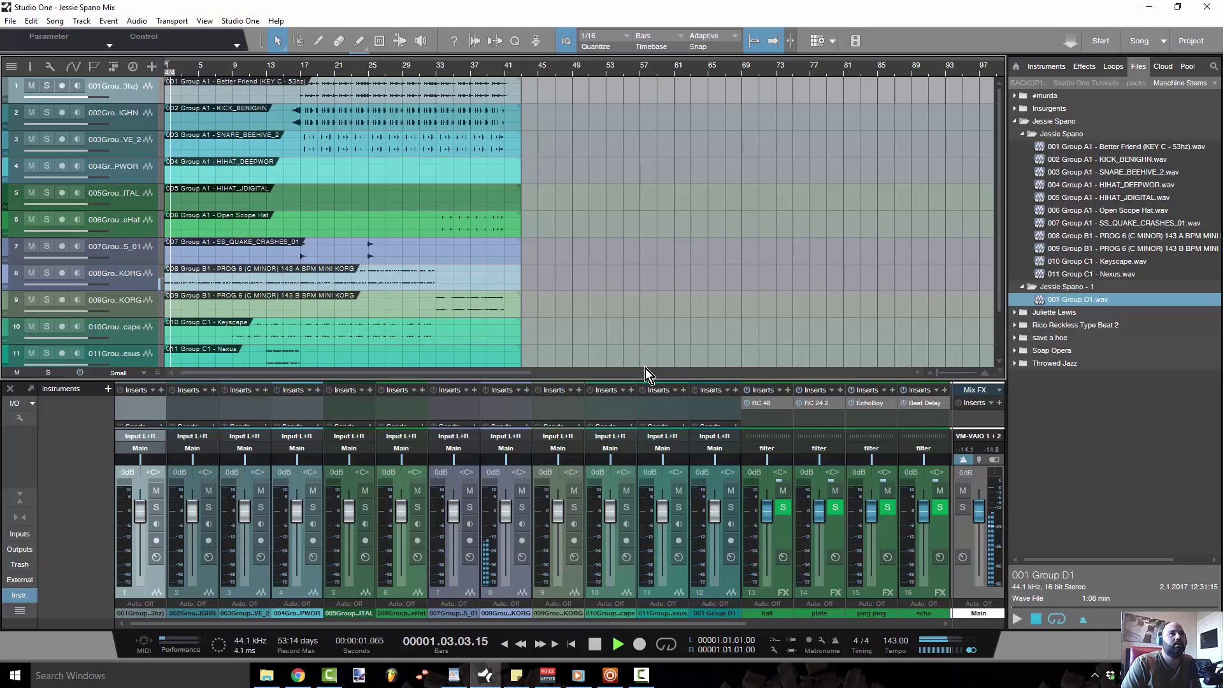
pyautogui.moveTo(662, 381); pyautogui.dragTo(682, 173)
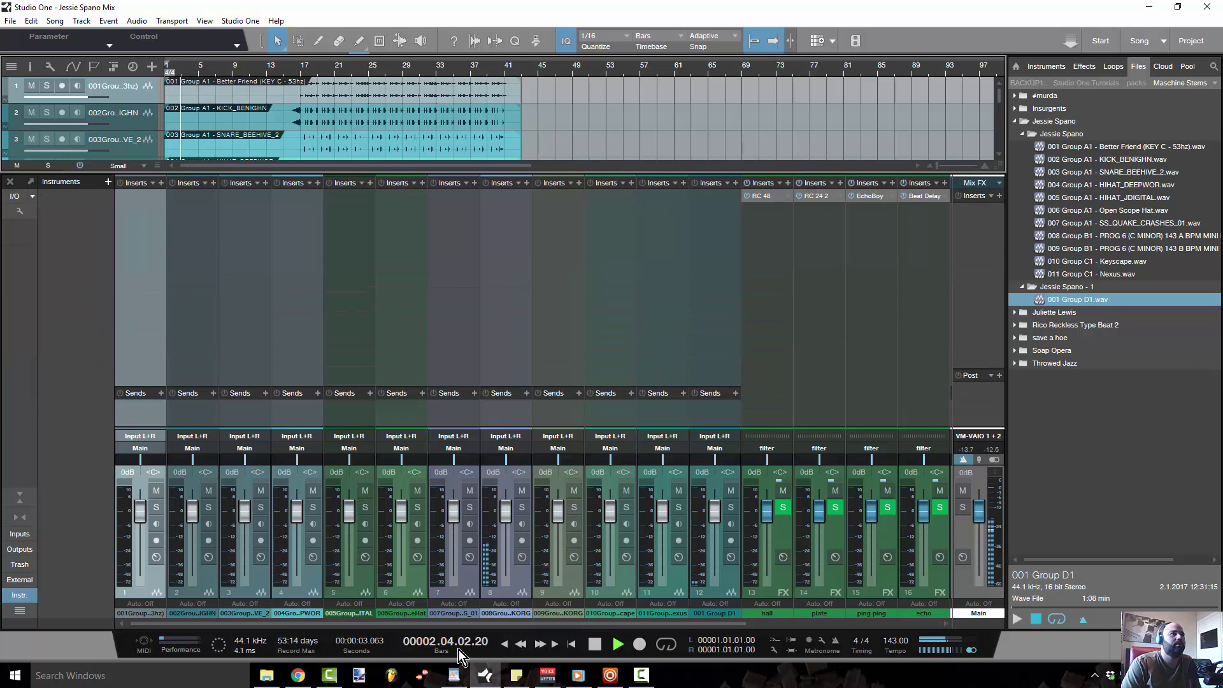
pyautogui.press('space')
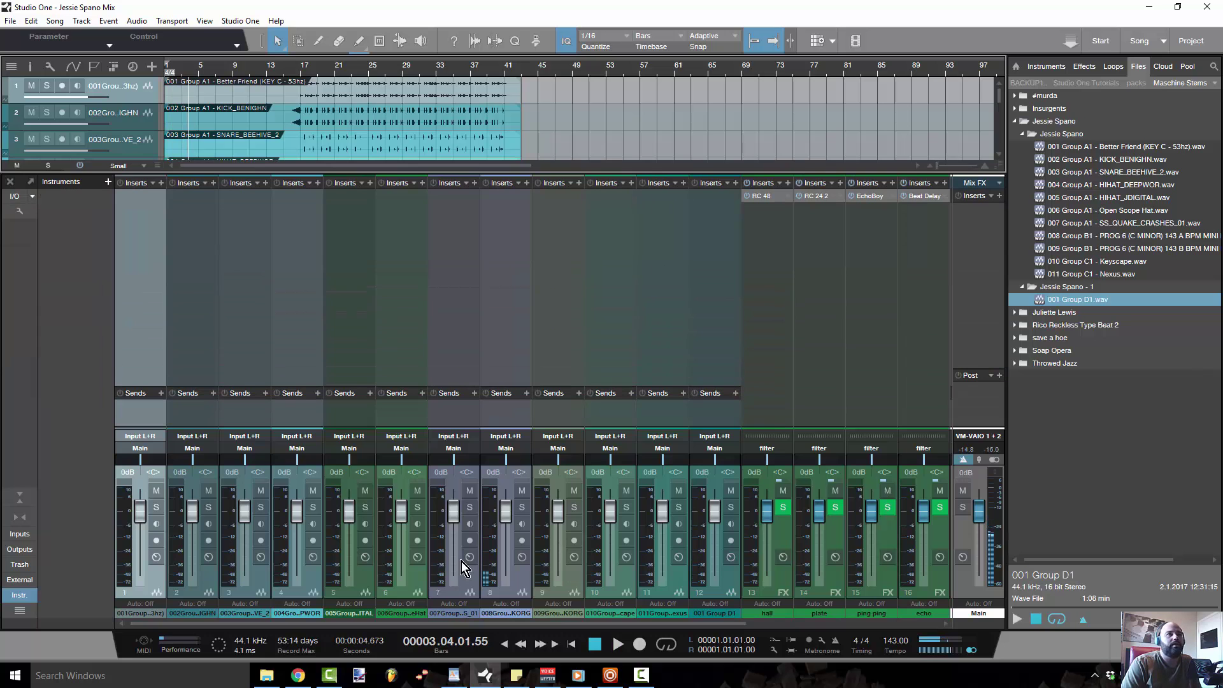
# Step: Enlarge the arrangement area and colour tracks 1 to 7, the Group A1 drum stems, bright red
pyautogui.moveTo(203, 170); pyautogui.dragTo(199, 377)
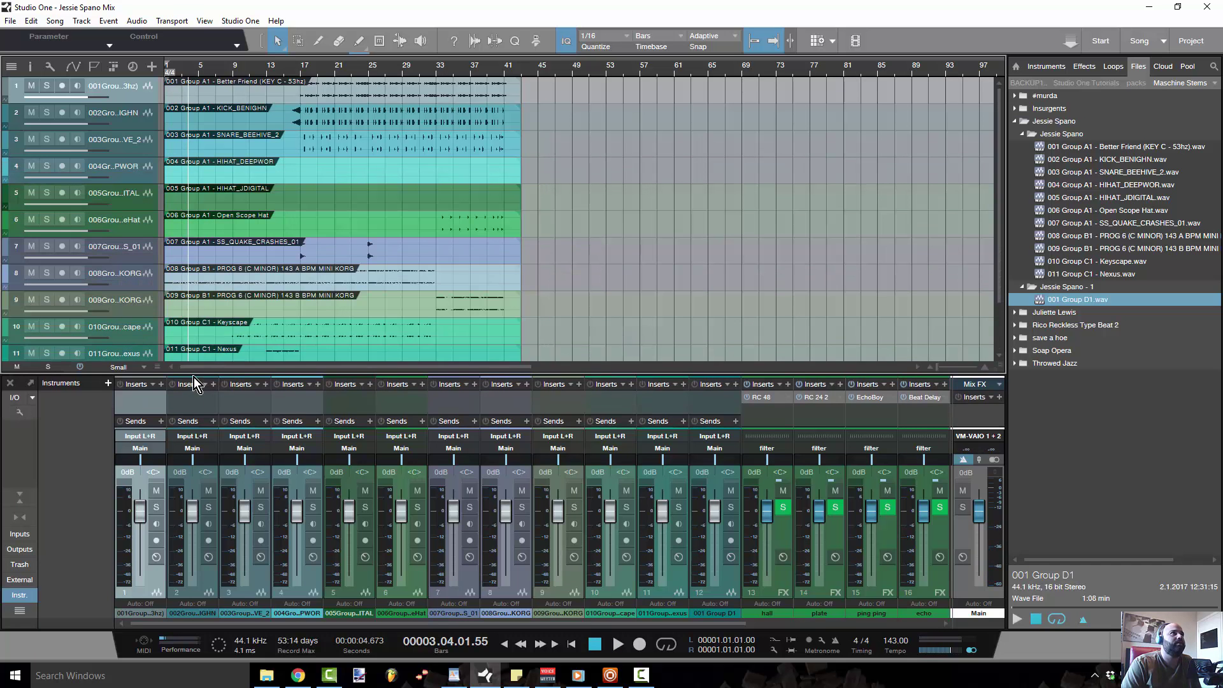
pyautogui.click(137, 281)
pyautogui.click(135, 253)
pyautogui.keyDown('shift'); pyautogui.click(130, 93); pyautogui.keyUp('shift')
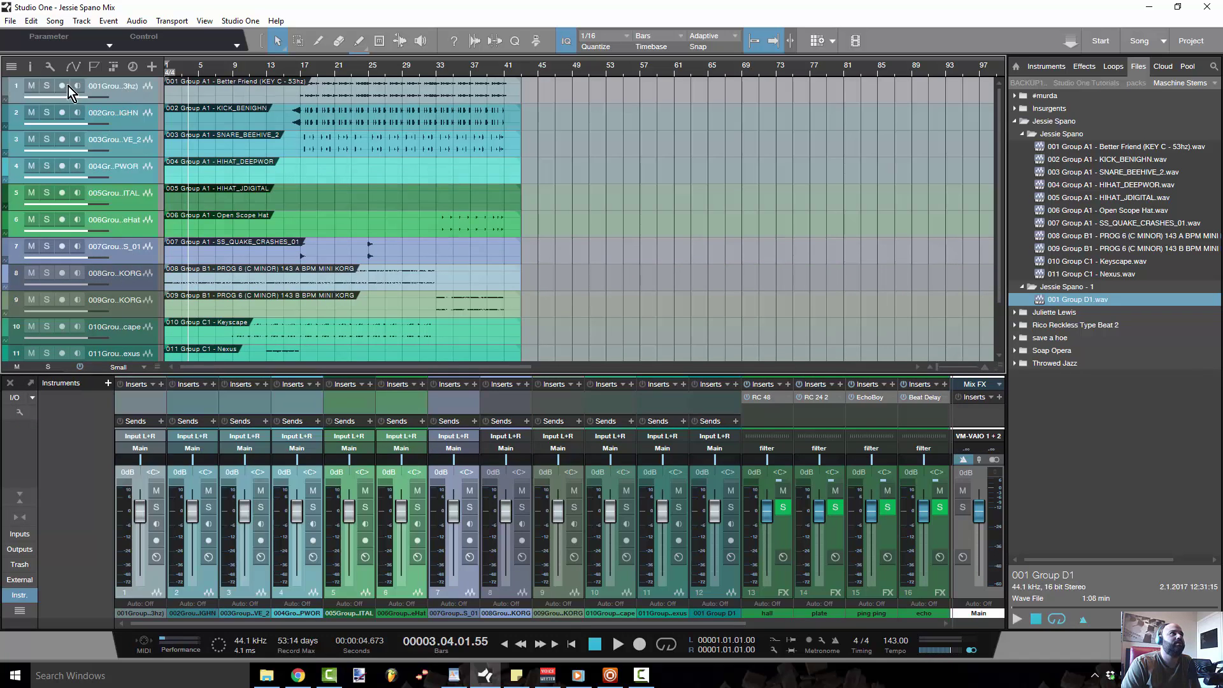
pyautogui.click(6, 96)
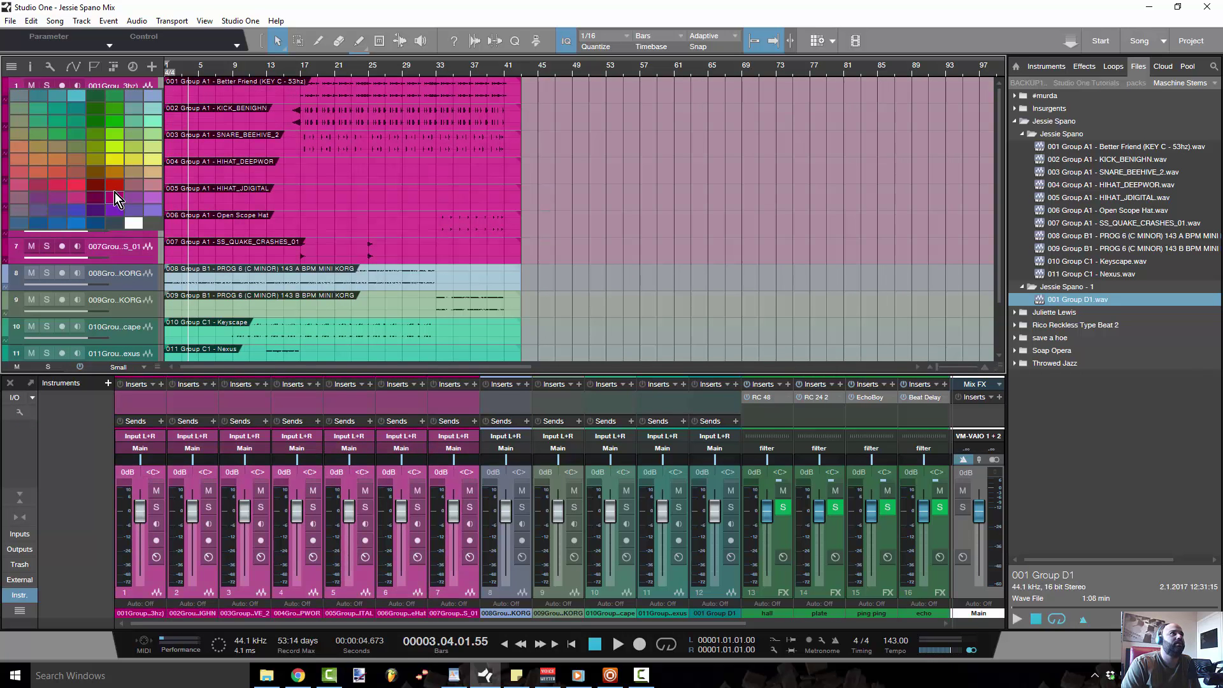
pyautogui.click(118, 194)
pyautogui.click(6, 89)
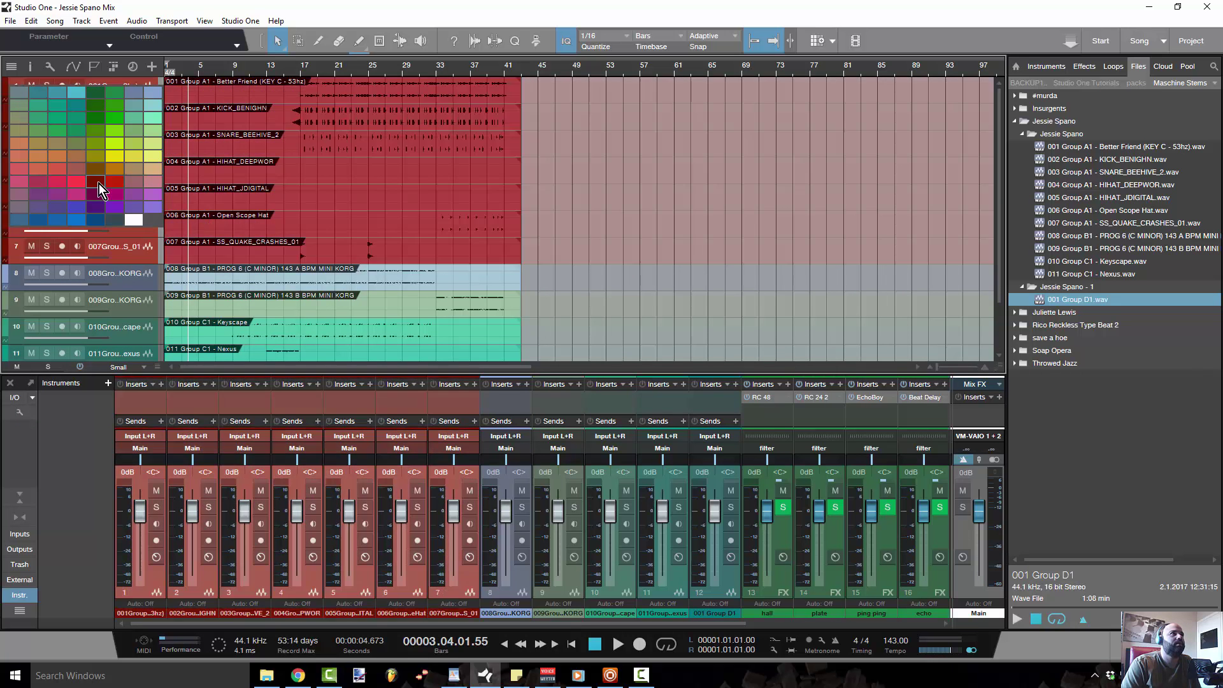
pyautogui.click(115, 185)
# Step: Colour tracks 8 to 12, from the first Group B1 stem to Group D1, blue
pyautogui.click(135, 286)
pyautogui.scroll(-2, 146, 305)
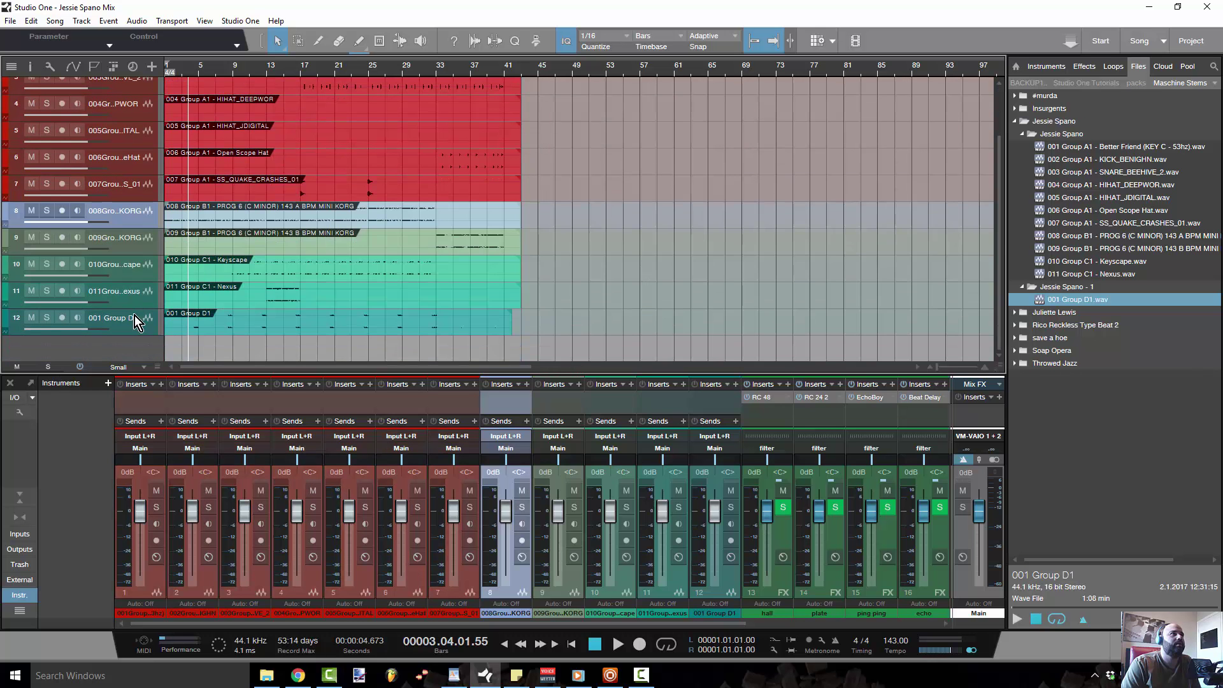
pyautogui.keyDown('shift'); pyautogui.click(134, 322); pyautogui.keyUp('shift')
pyautogui.click(8, 213)
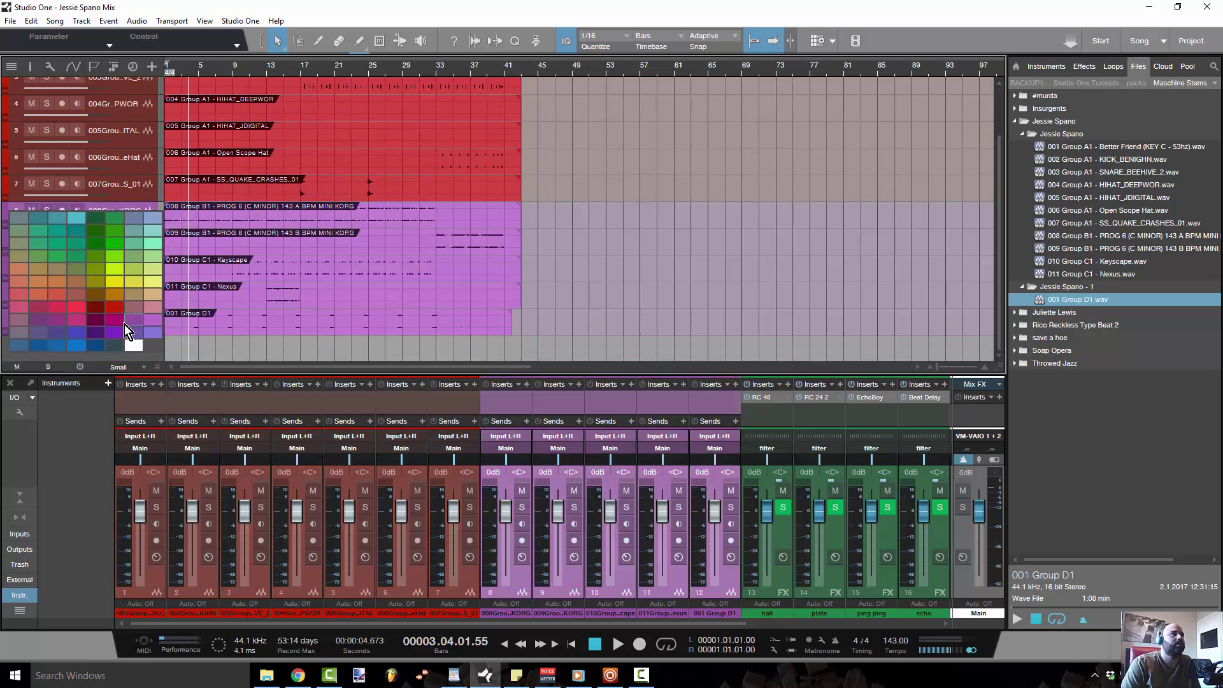
pyautogui.click(83, 348)
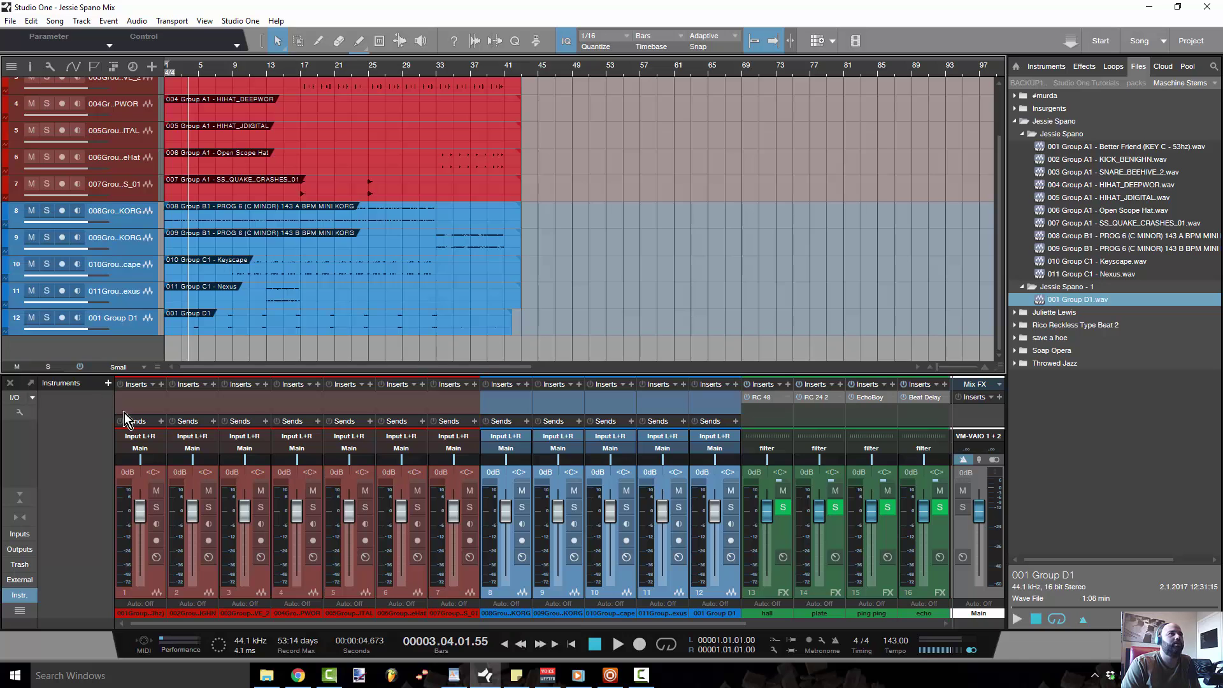
# Step: Route the output of the seven red channels, 1 to 7, to the drums bus
pyautogui.click(155, 570)
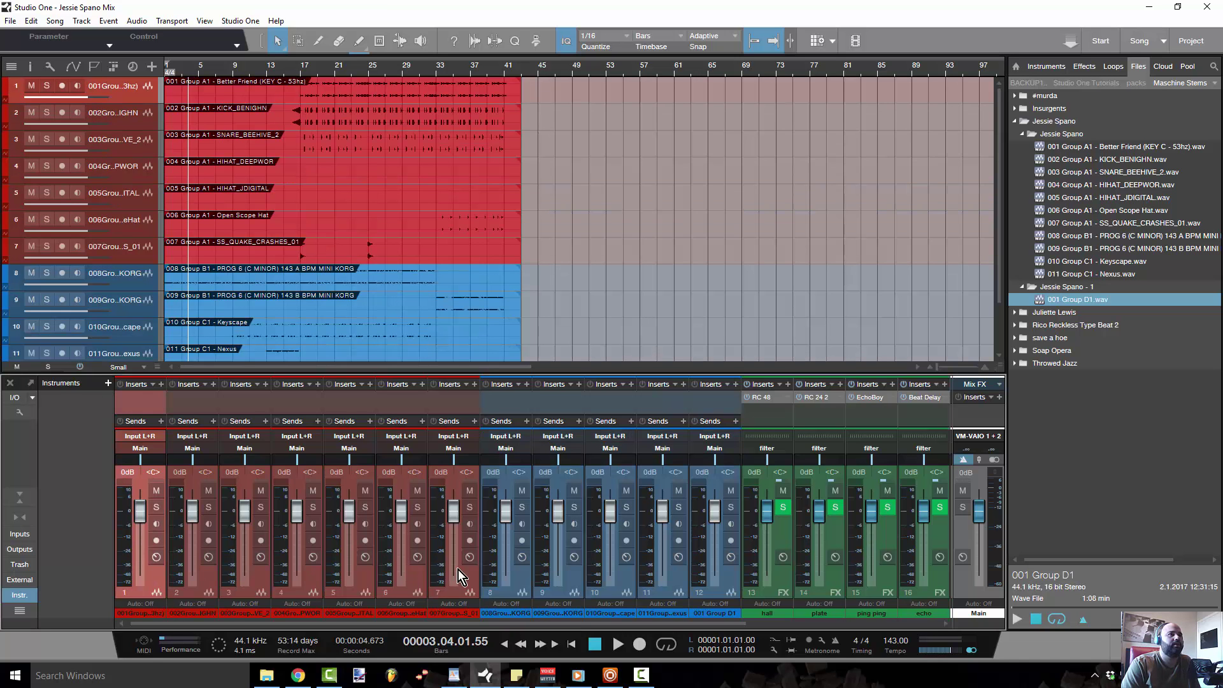
pyautogui.keyDown('shift'); pyautogui.click(449, 544); pyautogui.keyUp('shift')
pyautogui.click(455, 448)
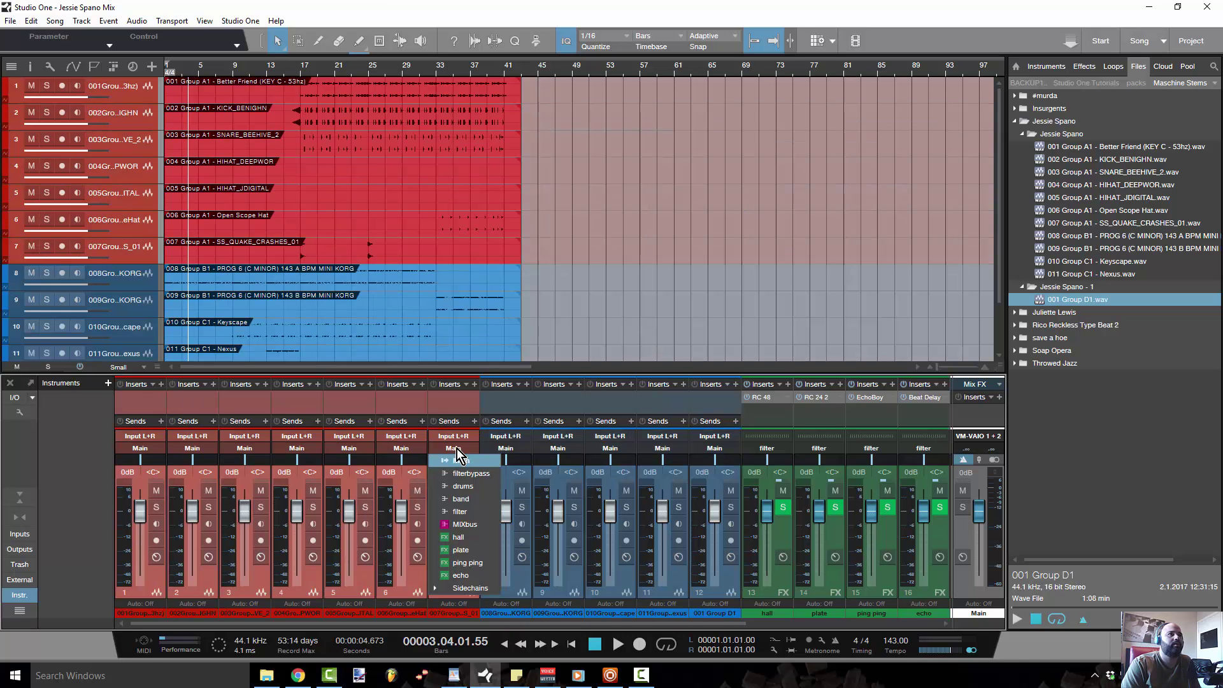
pyautogui.click(476, 489)
# Step: Route the output of the five blue channels, 8 to 12, to the band bus and bring the buses into view in the mixer
pyautogui.click(526, 580)
pyautogui.keyDown('shift'); pyautogui.click(733, 578); pyautogui.keyUp('shift')
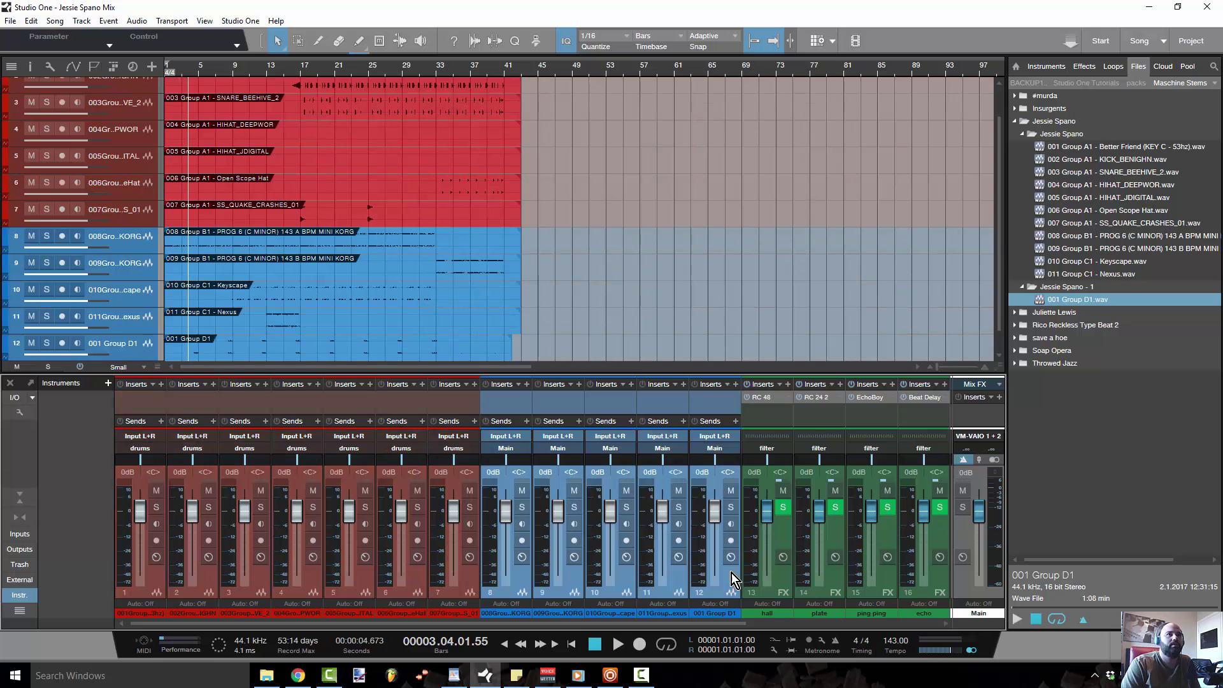
pyautogui.click(714, 447)
pyautogui.click(751, 503)
pyautogui.moveTo(590, 628); pyautogui.dragTo(882, 606)
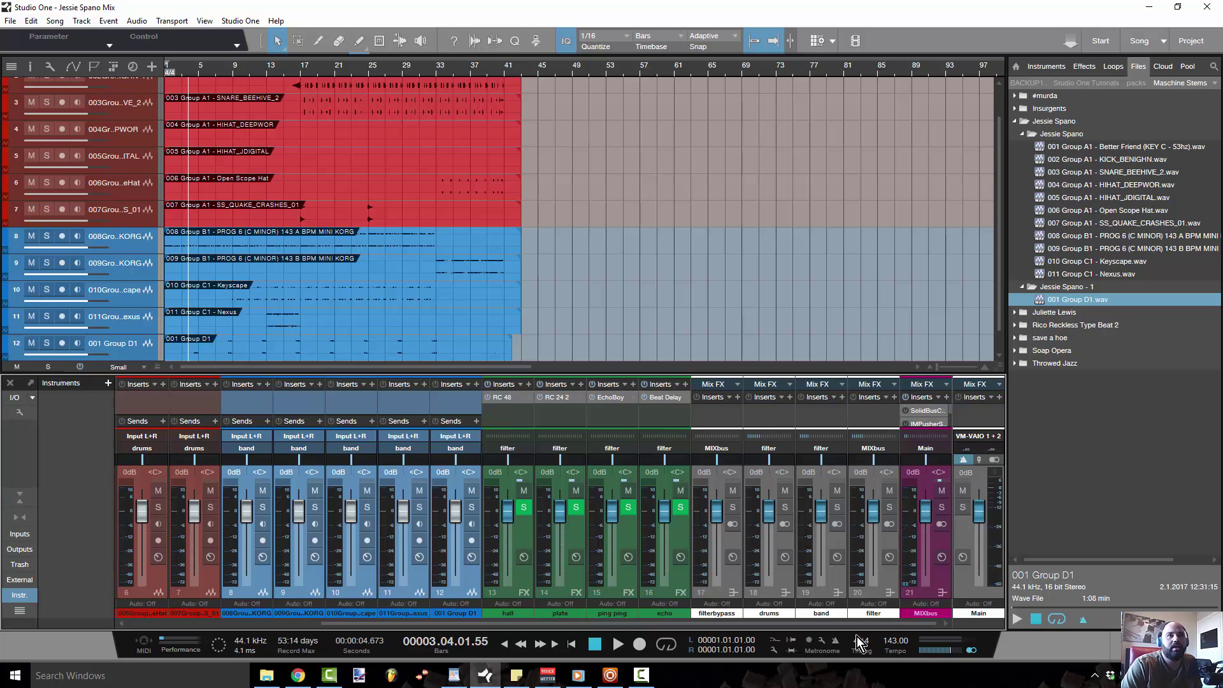
# Step: Split the clips on all twelve tracks at bars 17, 33 and 41, and delete the pieces after bar 41
pyautogui.hotkey('alt', 'e')
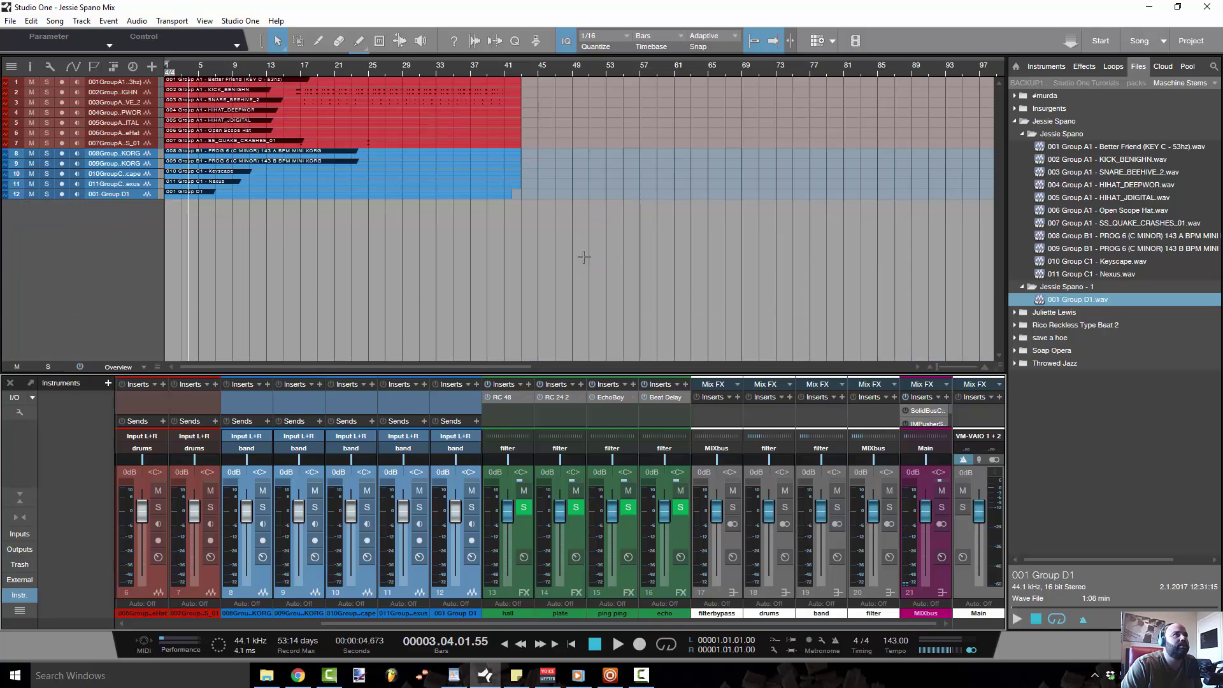
pyautogui.scroll(5, 440, 194)
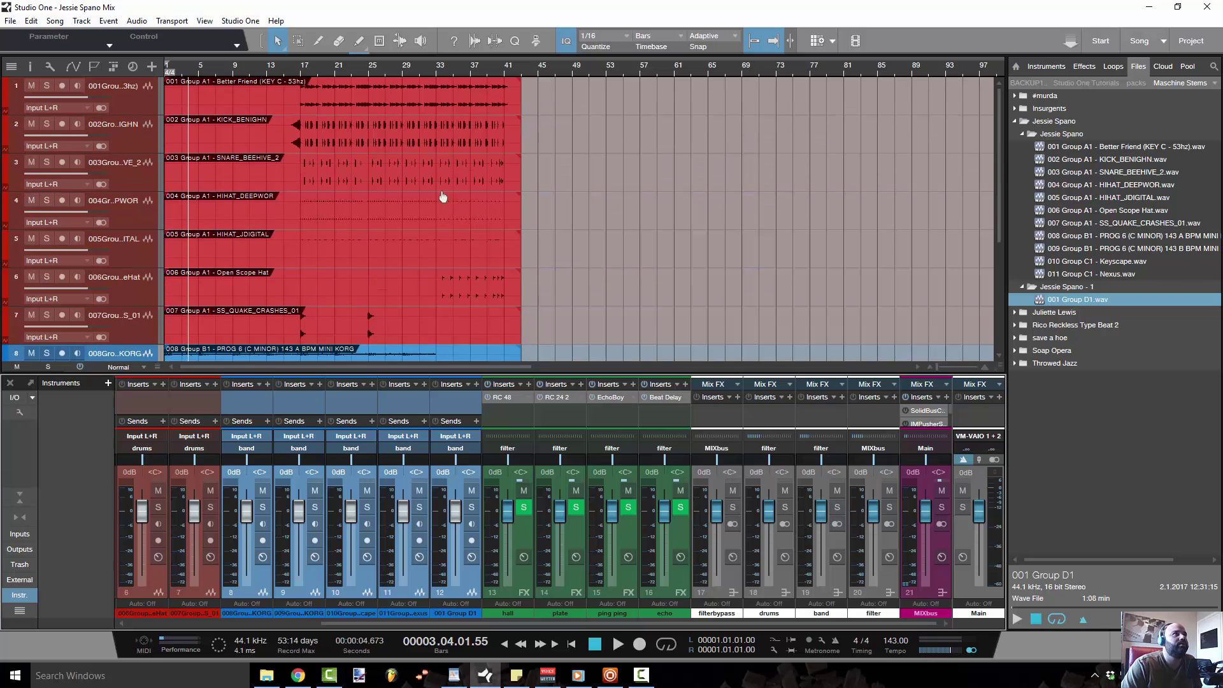
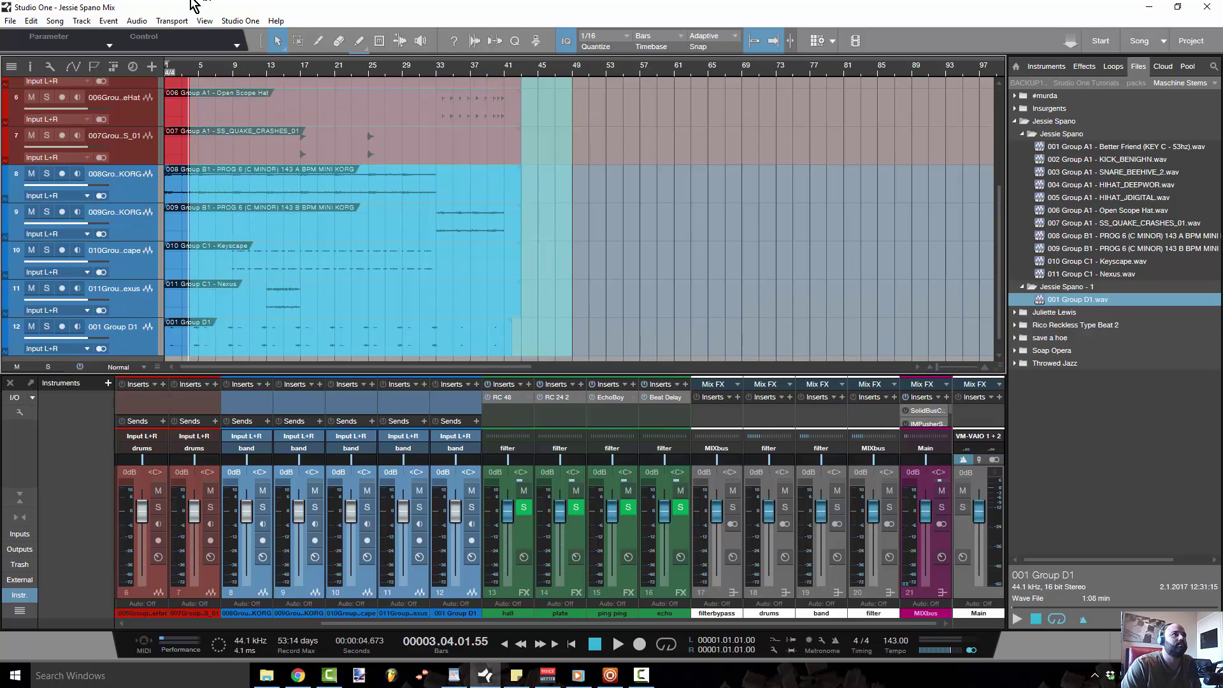
pyautogui.click(179, 102)
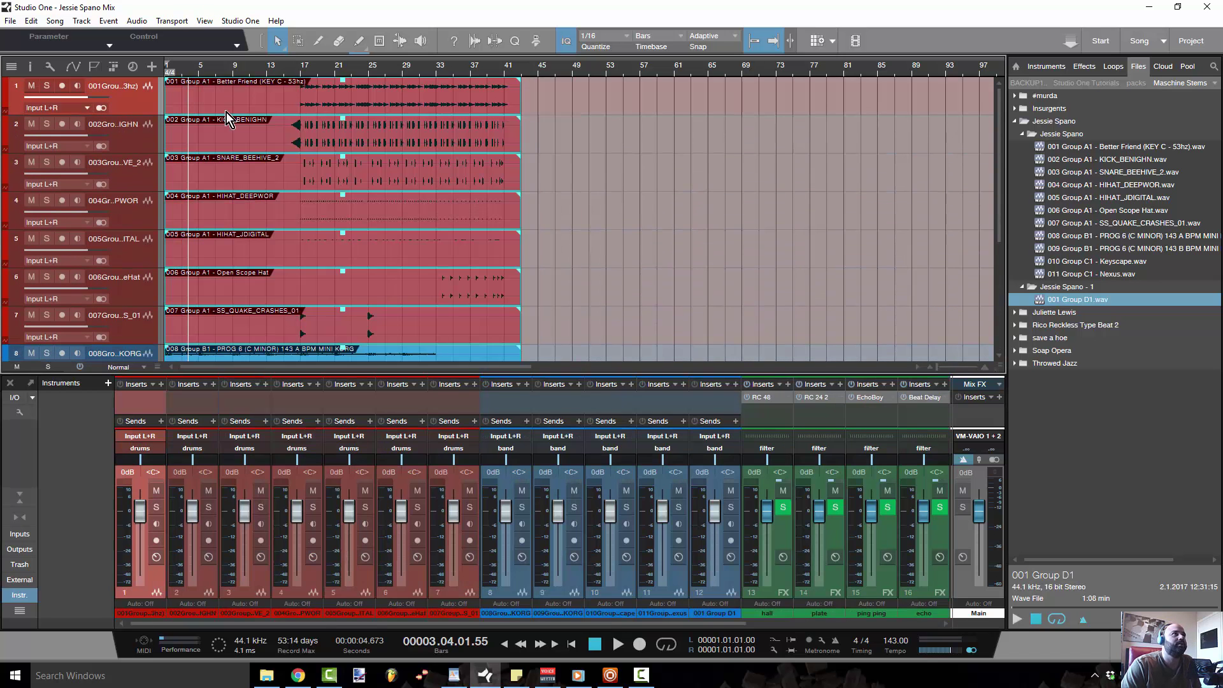
pyautogui.press('3')
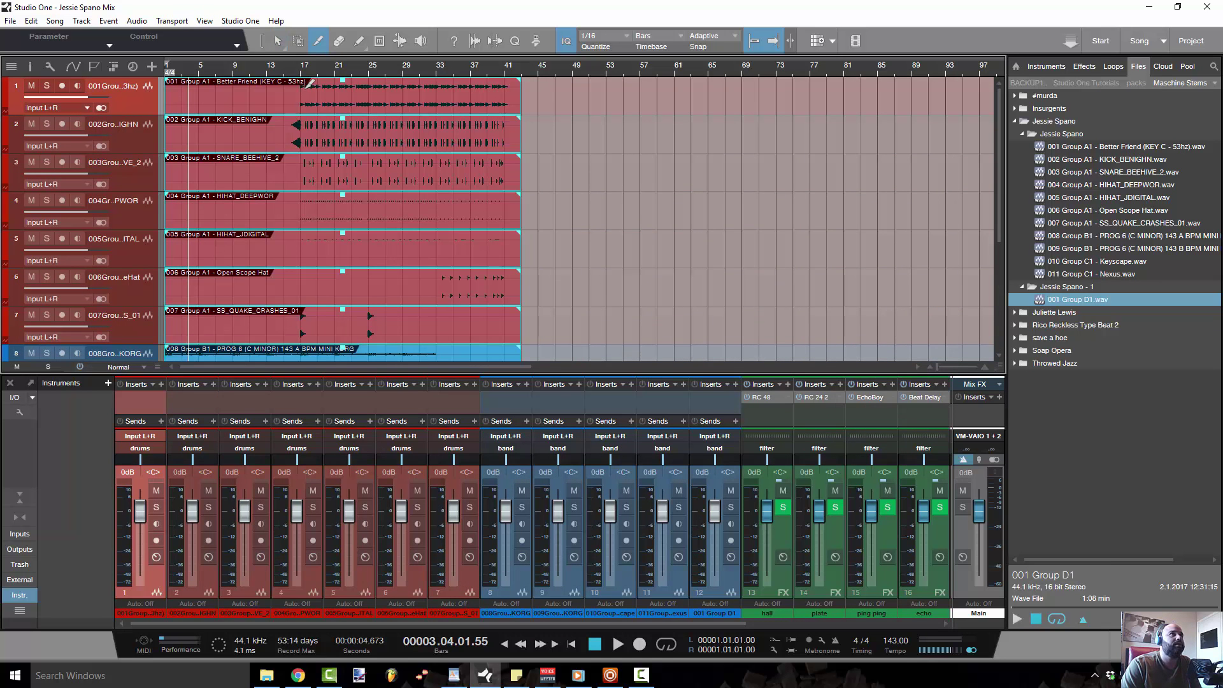
pyautogui.click(305, 88)
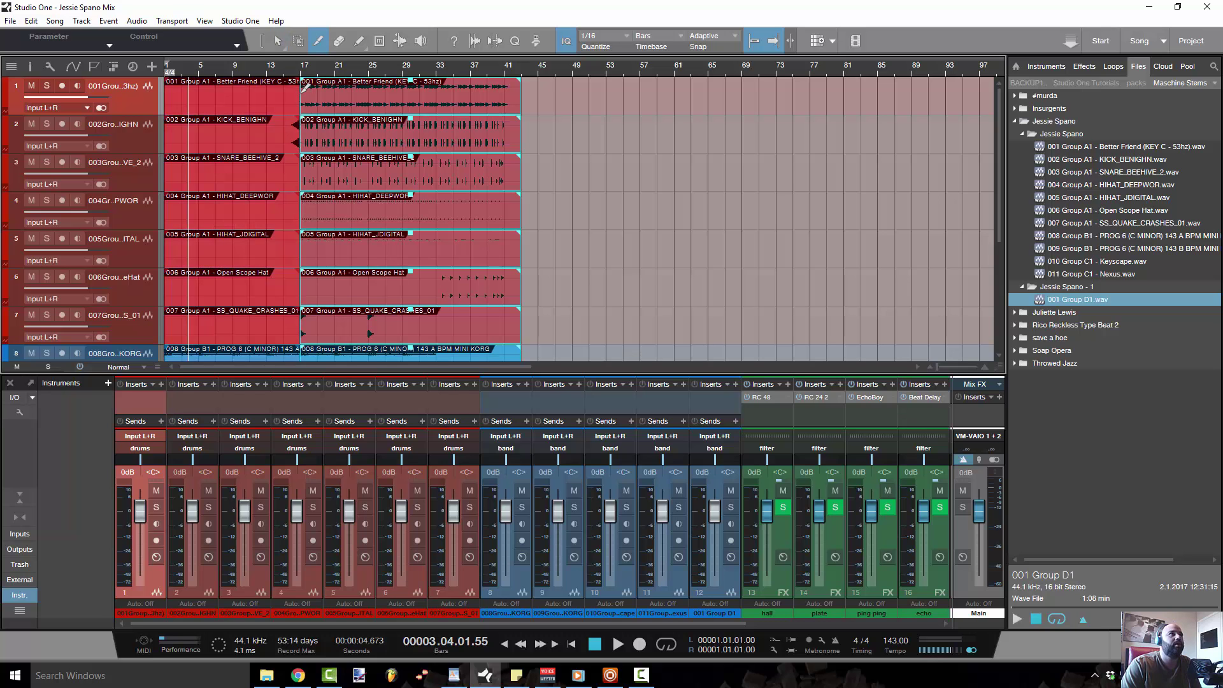
pyautogui.click(438, 88)
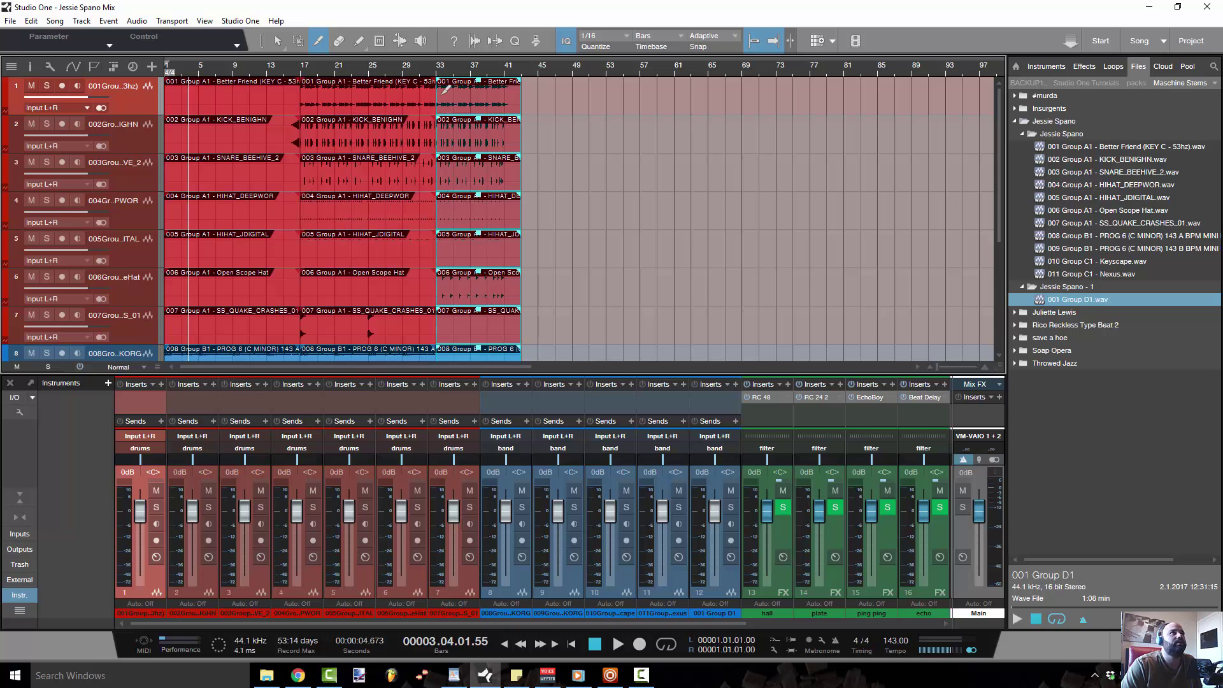
pyautogui.click(507, 90)
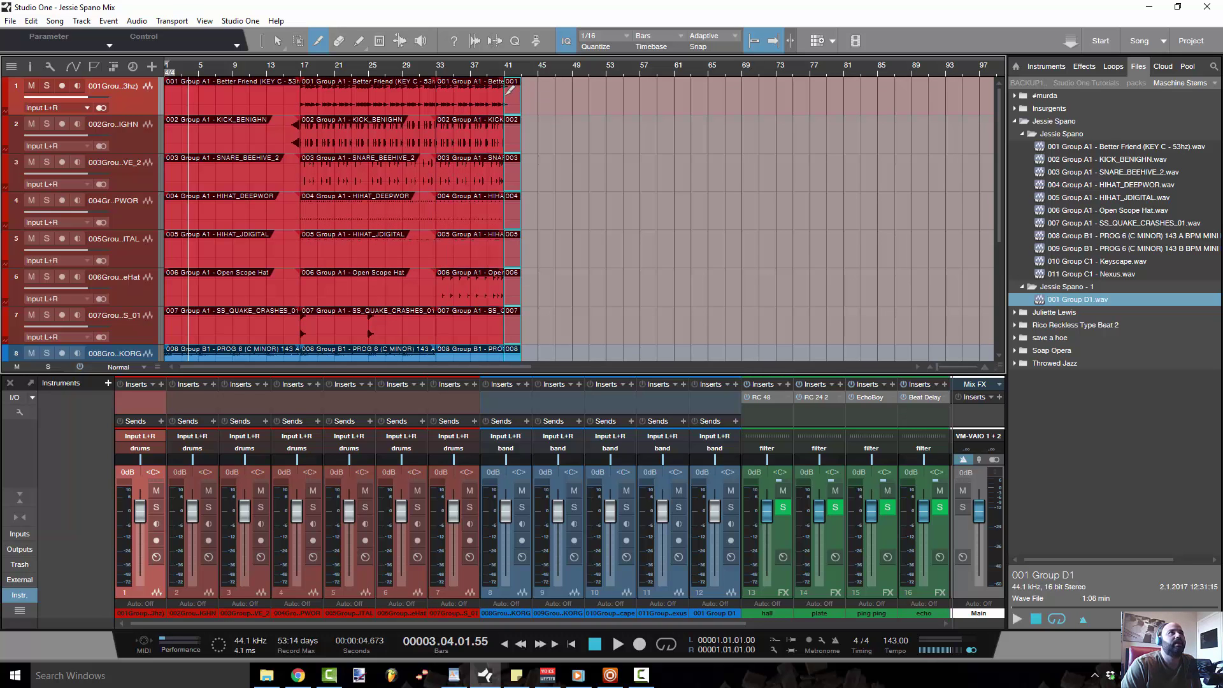
pyautogui.press('Delete')
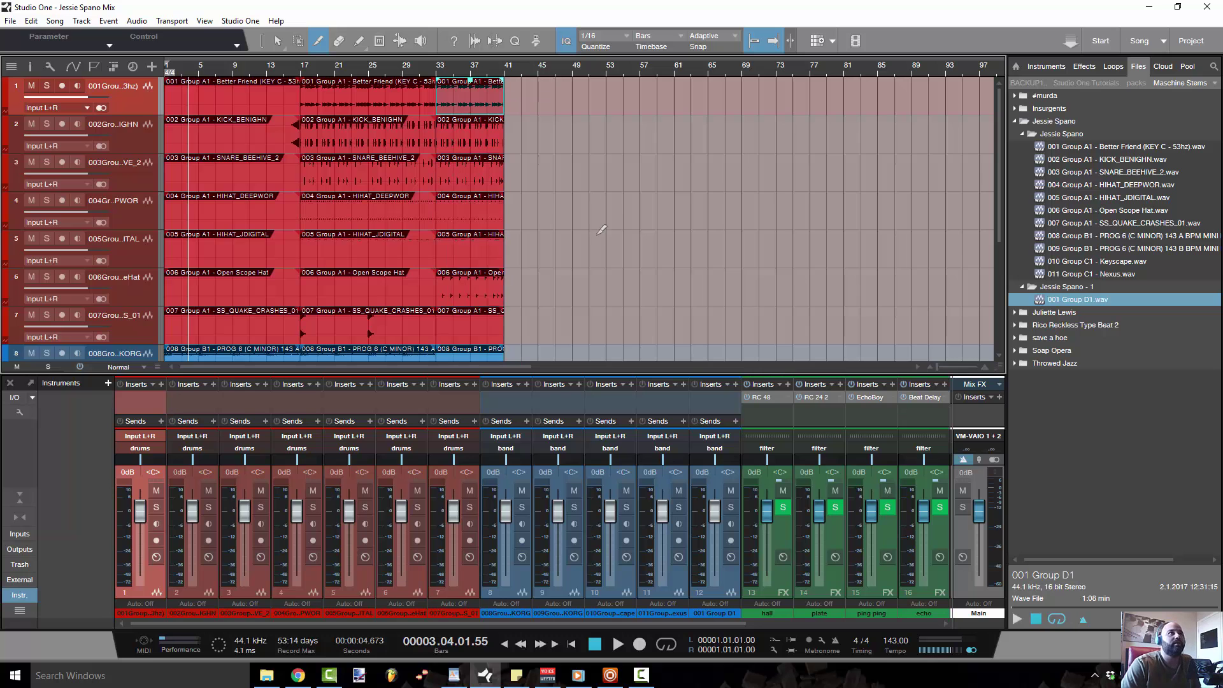
# Step: Show the arranger track and mark out three sections spanning bars 1 to 17, 17 to 33 and 33 to 41
pyautogui.hotkey('shift', 'w')
pyautogui.hotkey('shift', 'w')
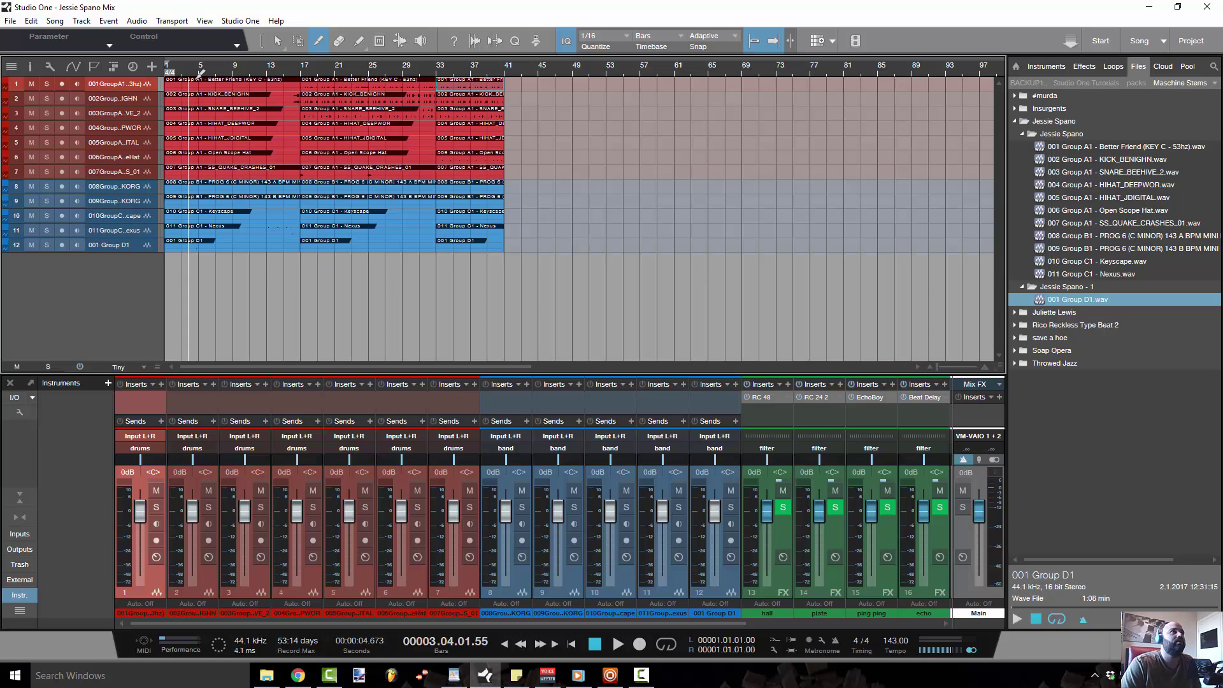
pyautogui.click(115, 67)
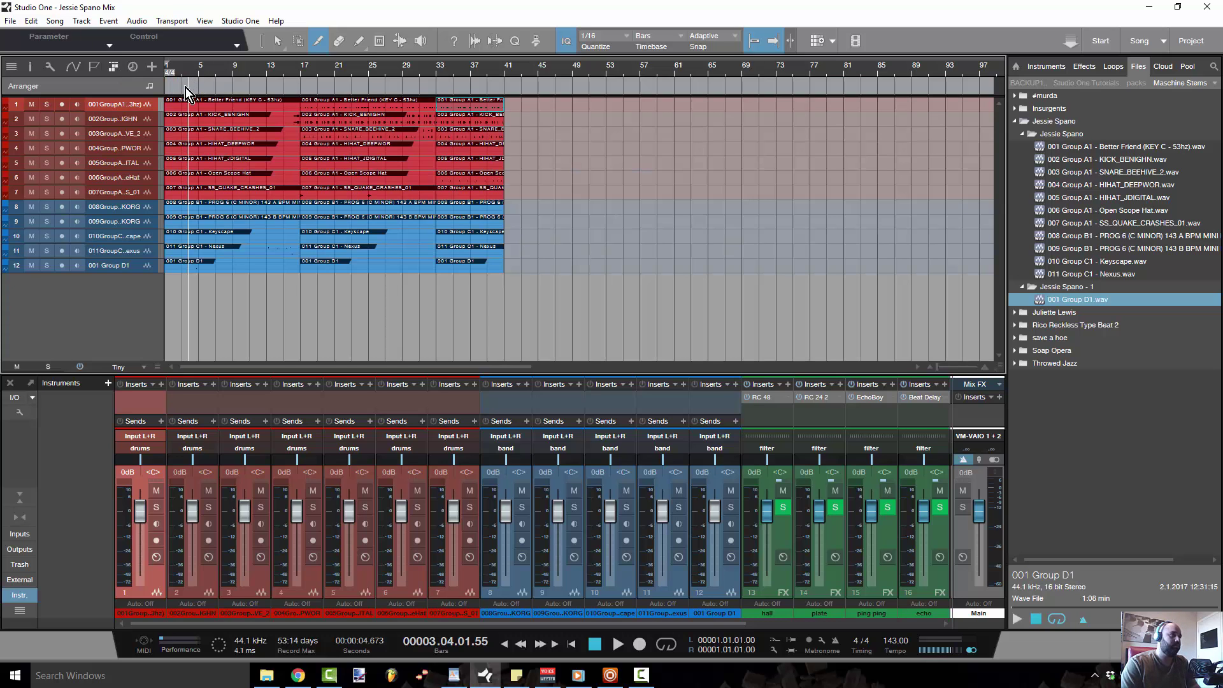
pyautogui.moveTo(181, 88); pyautogui.dragTo(300, 87)
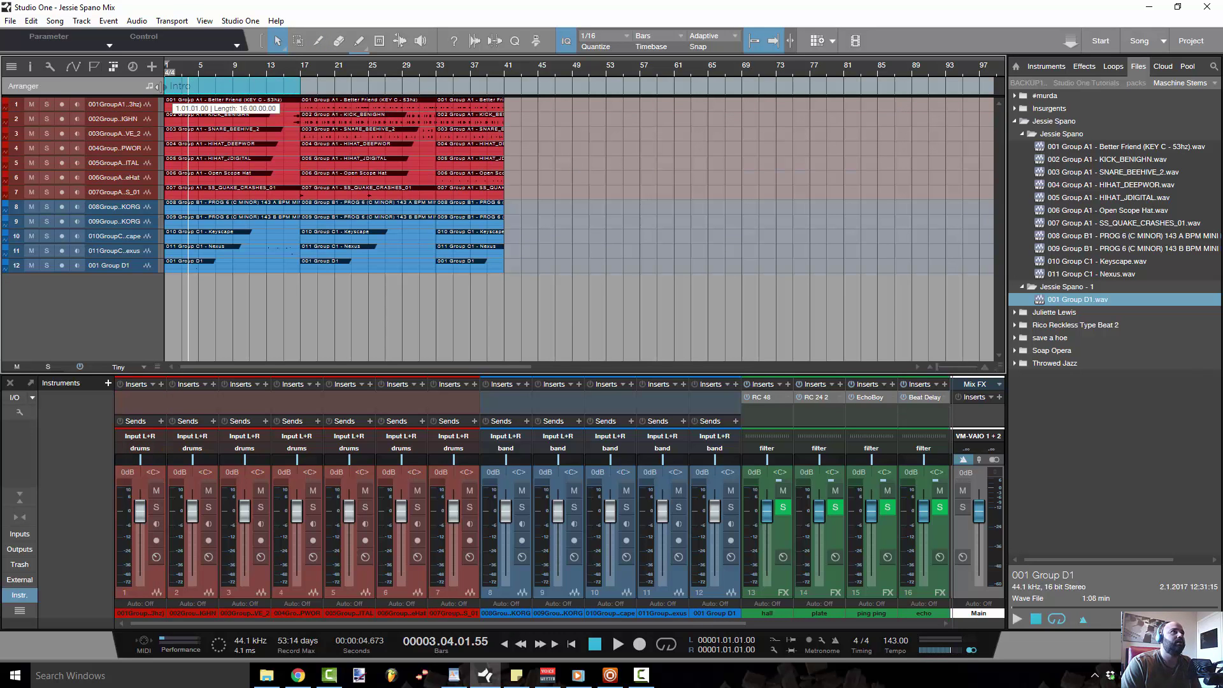
pyautogui.moveTo(319, 87)
pyautogui.mouseDown()
pyautogui.moveTo(512, 87)
pyautogui.moveTo(484, 90)
pyautogui.mouseUp()
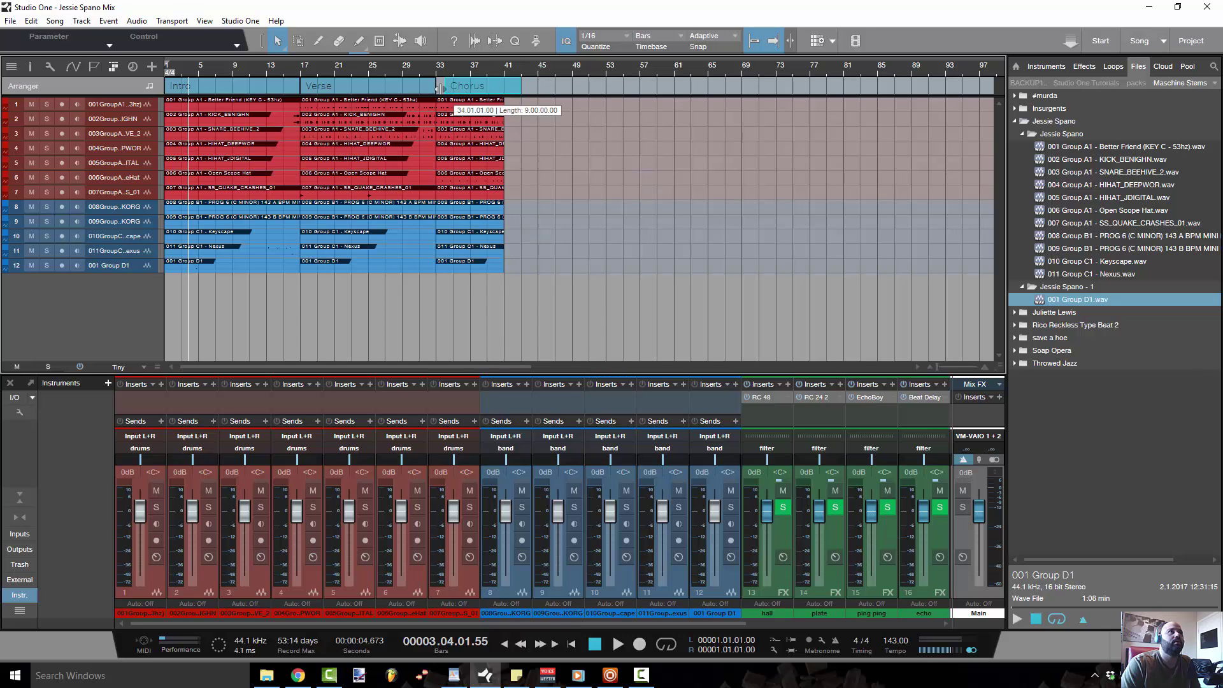
pyautogui.moveTo(513, 92); pyautogui.dragTo(503, 92)
# Step: Rename the third arranger section as v1 and the second as hook
pyautogui.rightClick(469, 93)
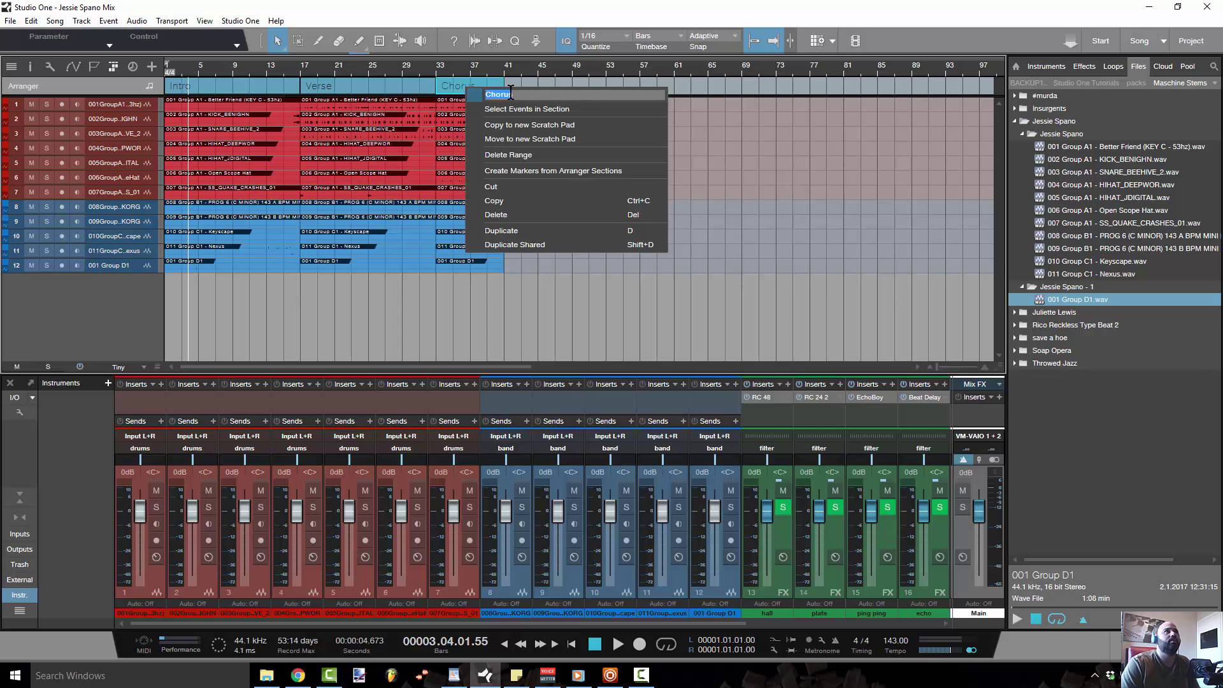
pyautogui.write('v')
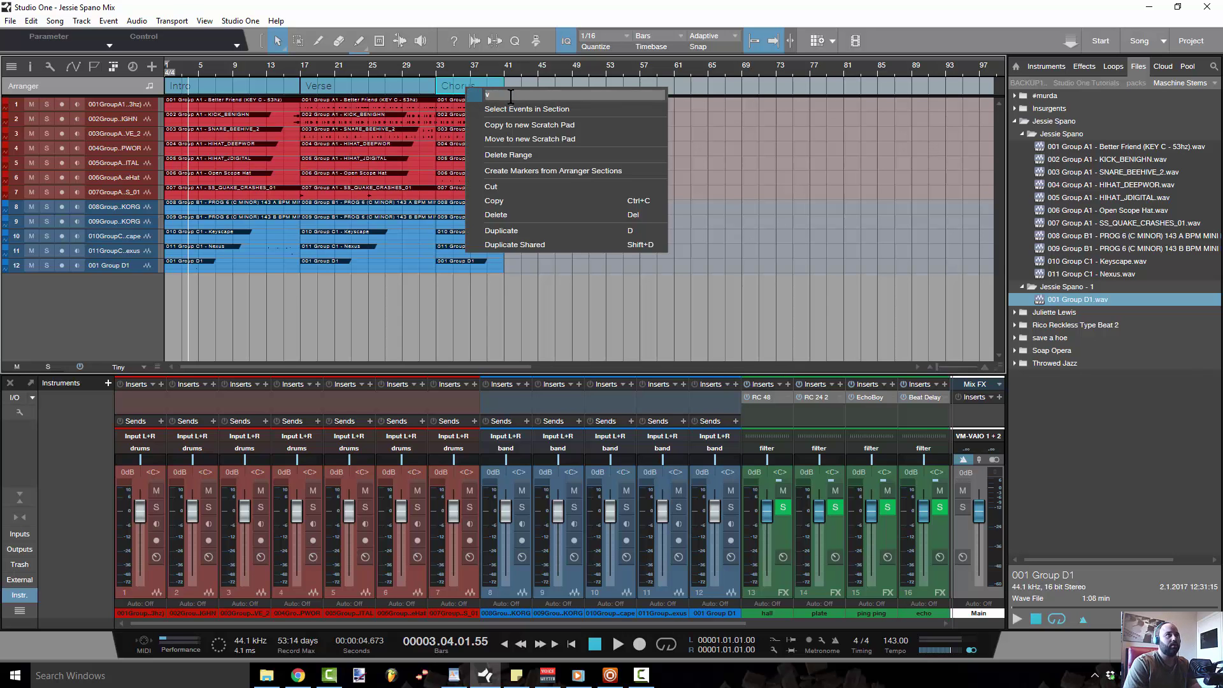
pyautogui.write('1')
pyautogui.press('Return')
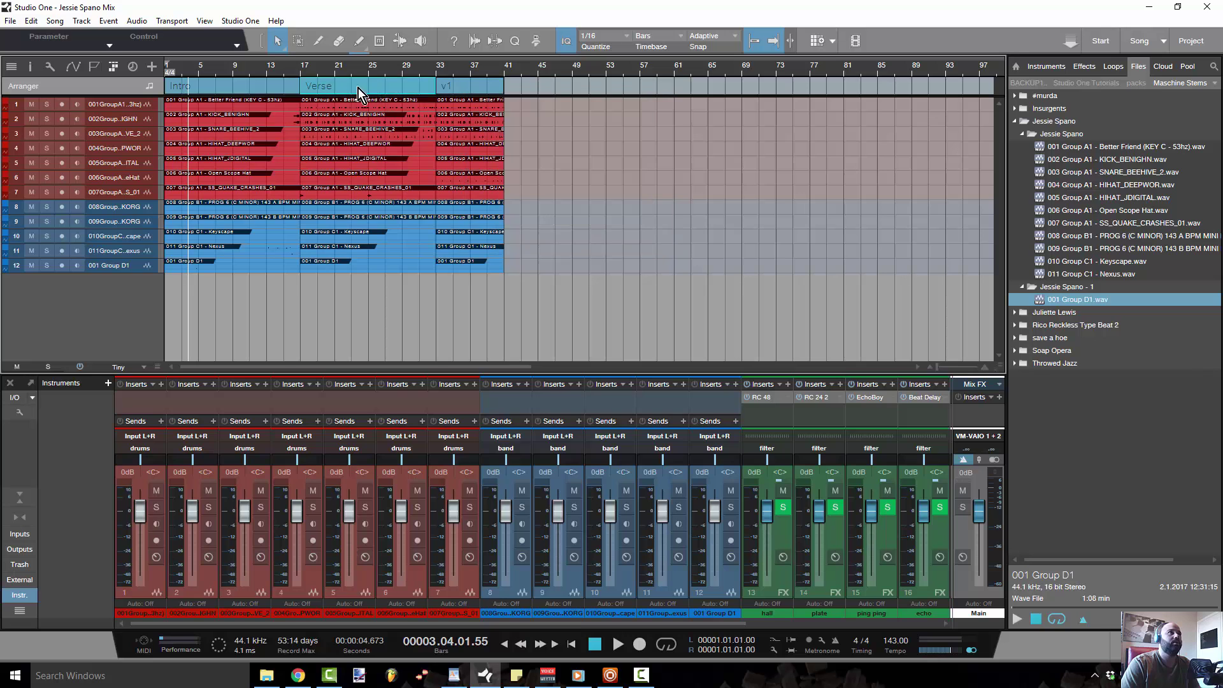
pyautogui.rightClick(322, 90)
pyautogui.click(359, 90)
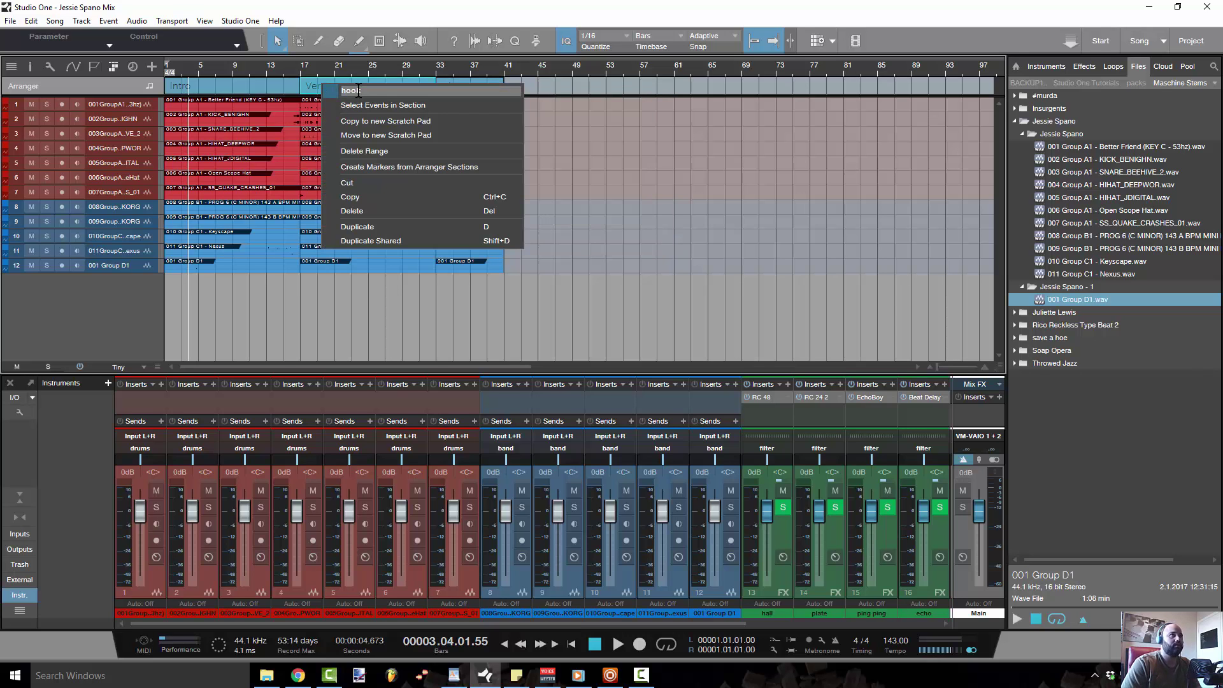
pyautogui.press('Return')
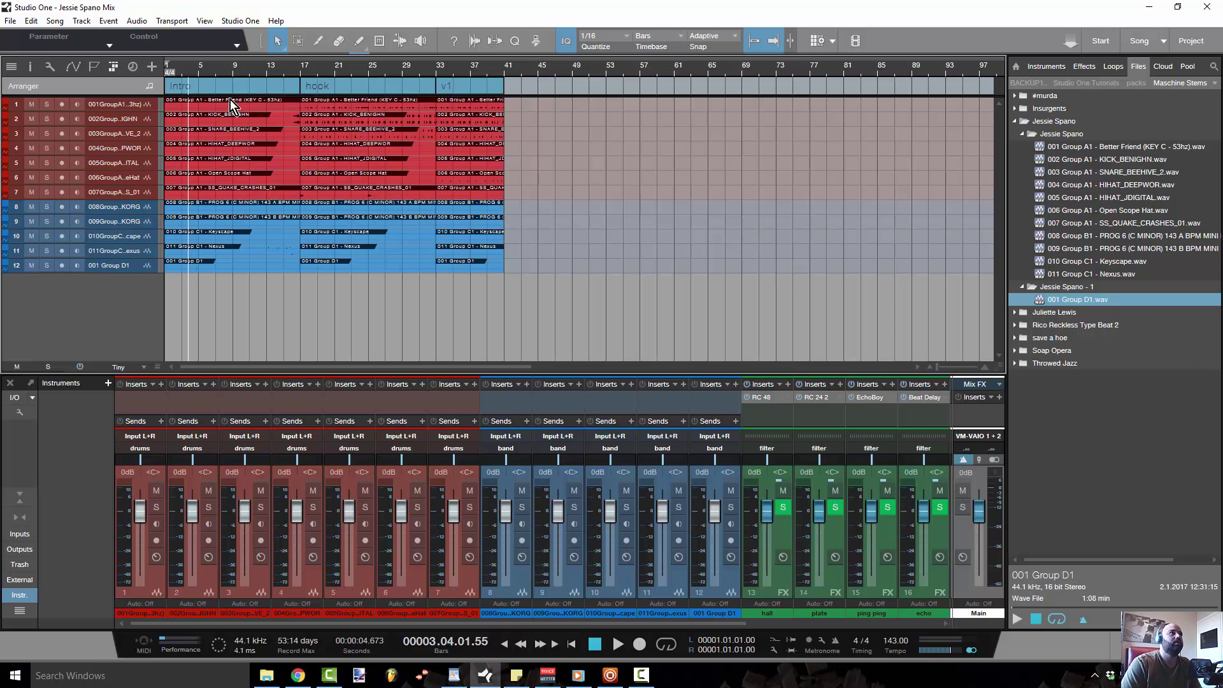
# Step: Start playback from the beginning of the song and duplicate the v1 section directly after itself, at bar 41
pyautogui.press('Home')
pyautogui.press('space')
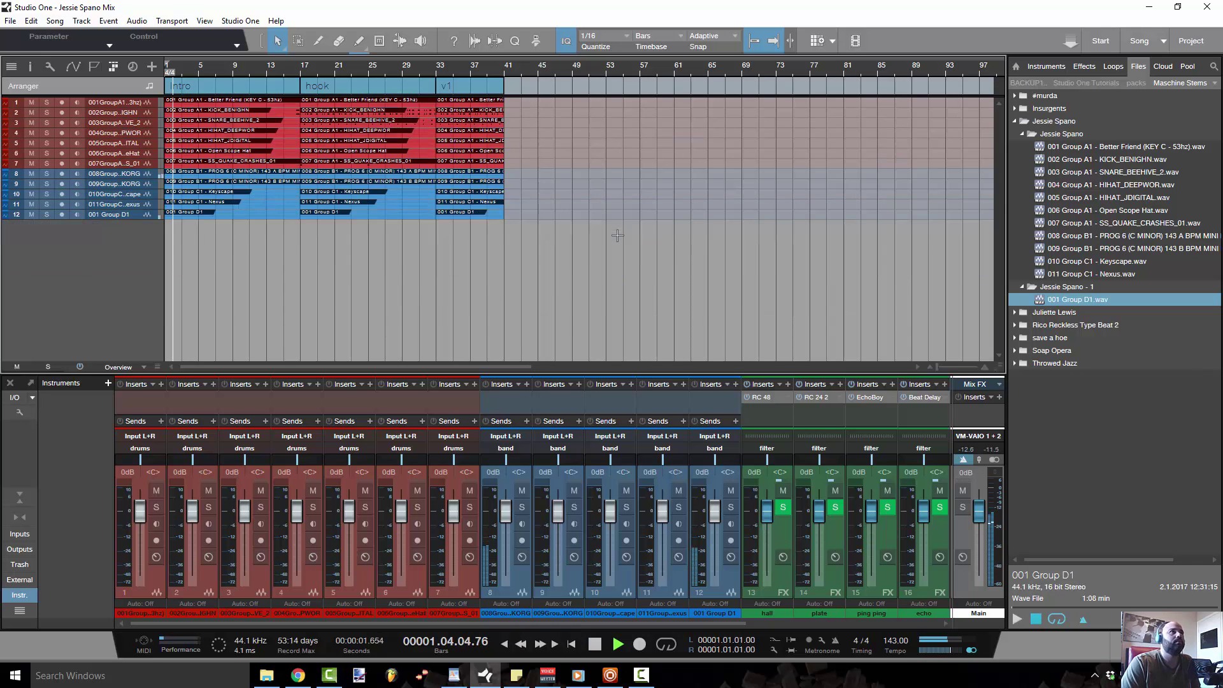
pyautogui.hotkey('shift', 'e')
pyautogui.scroll(-1, 599, 235)
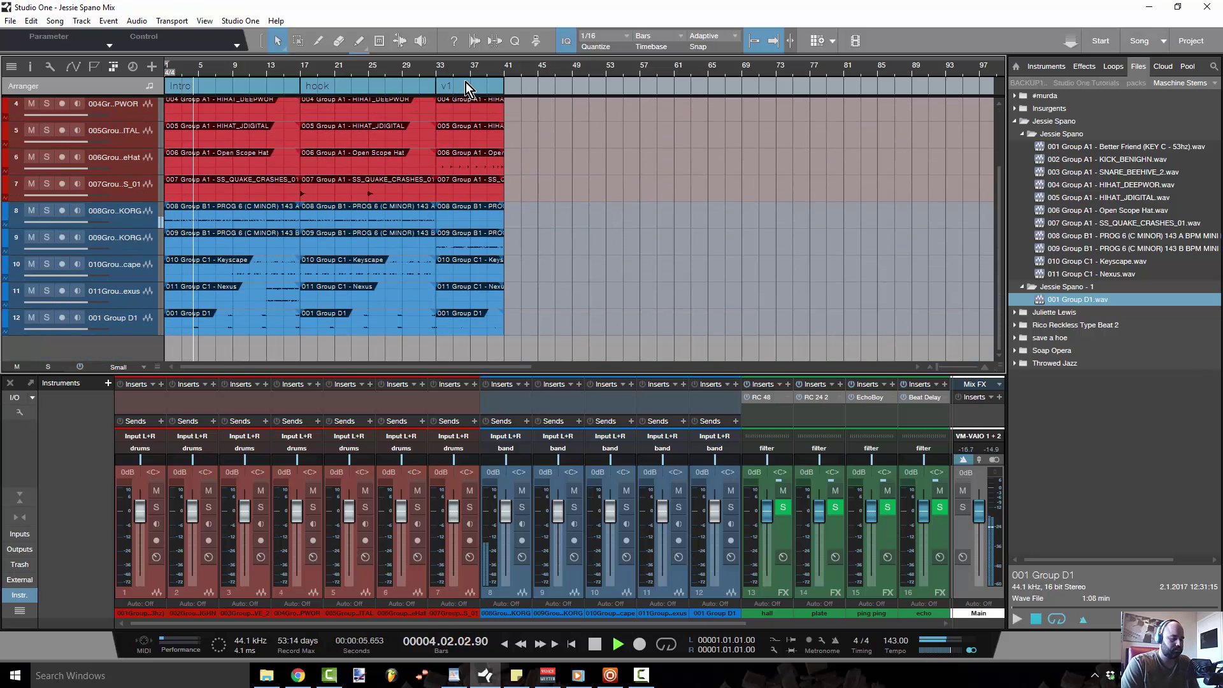
pyautogui.moveTo(465, 86); pyautogui.dragTo(512, 83)
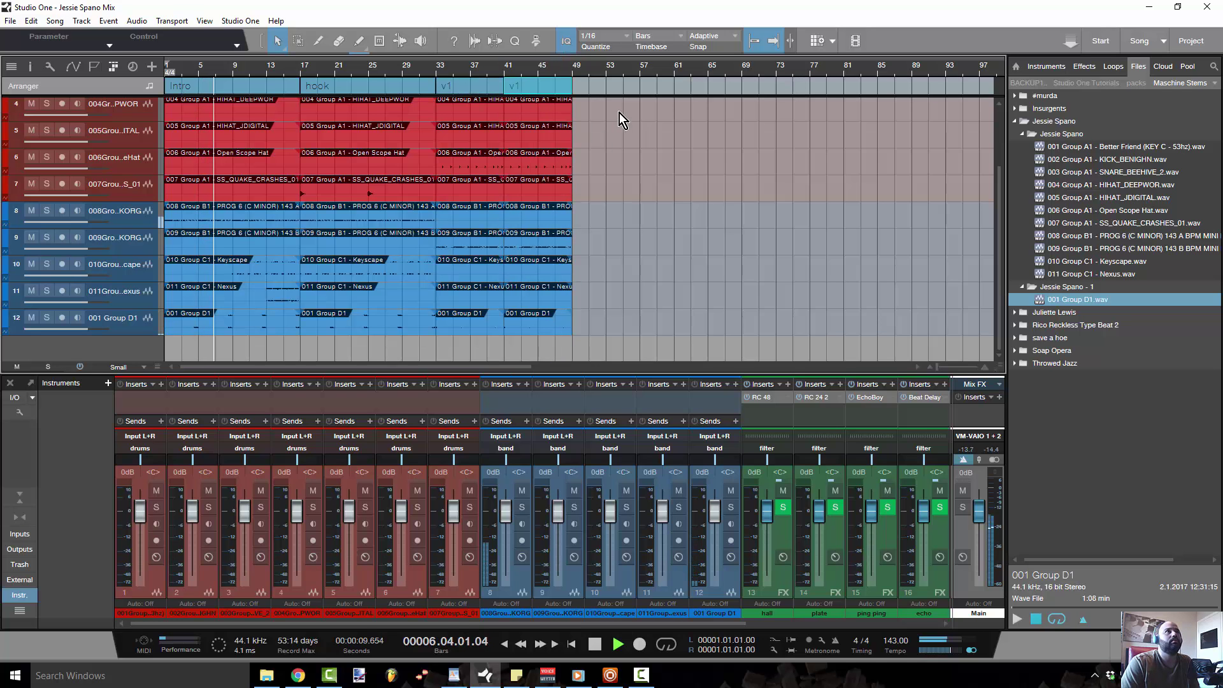
# Step: Select the hook's clips on all tracks and copy them to bar 49, after the second v1 section
pyautogui.moveTo(395, 333); pyautogui.dragTo(346, 117)
pyautogui.press('alt')
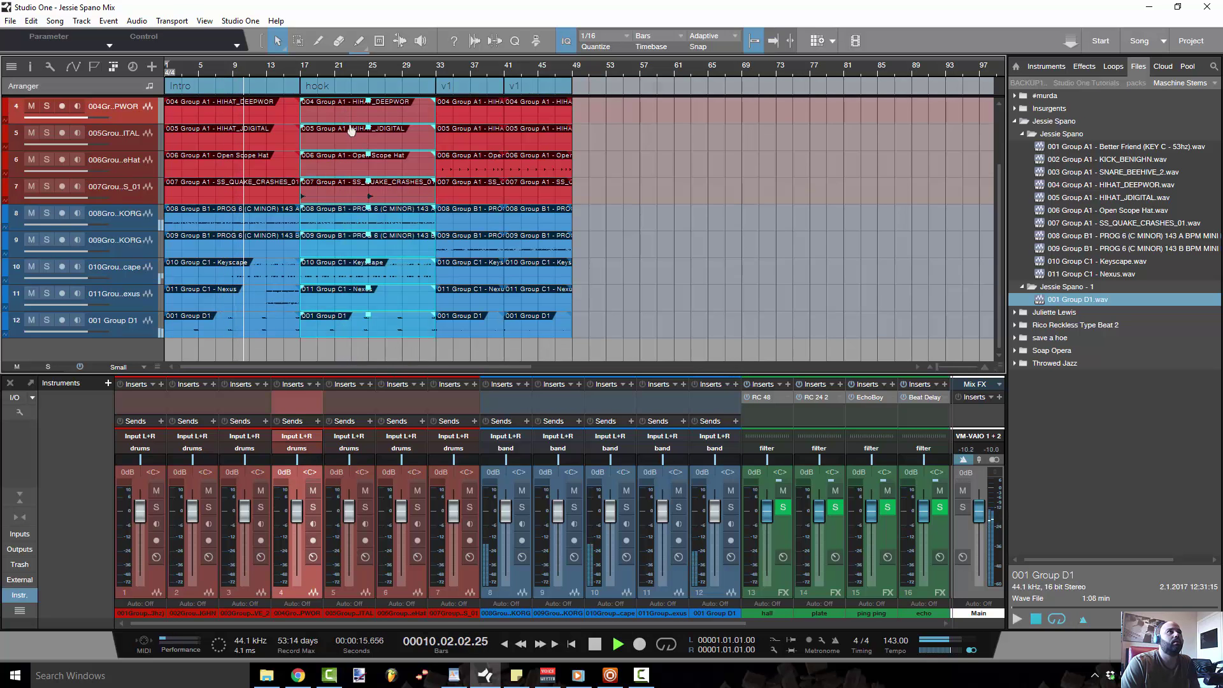
pyautogui.scroll(3, 366, 131)
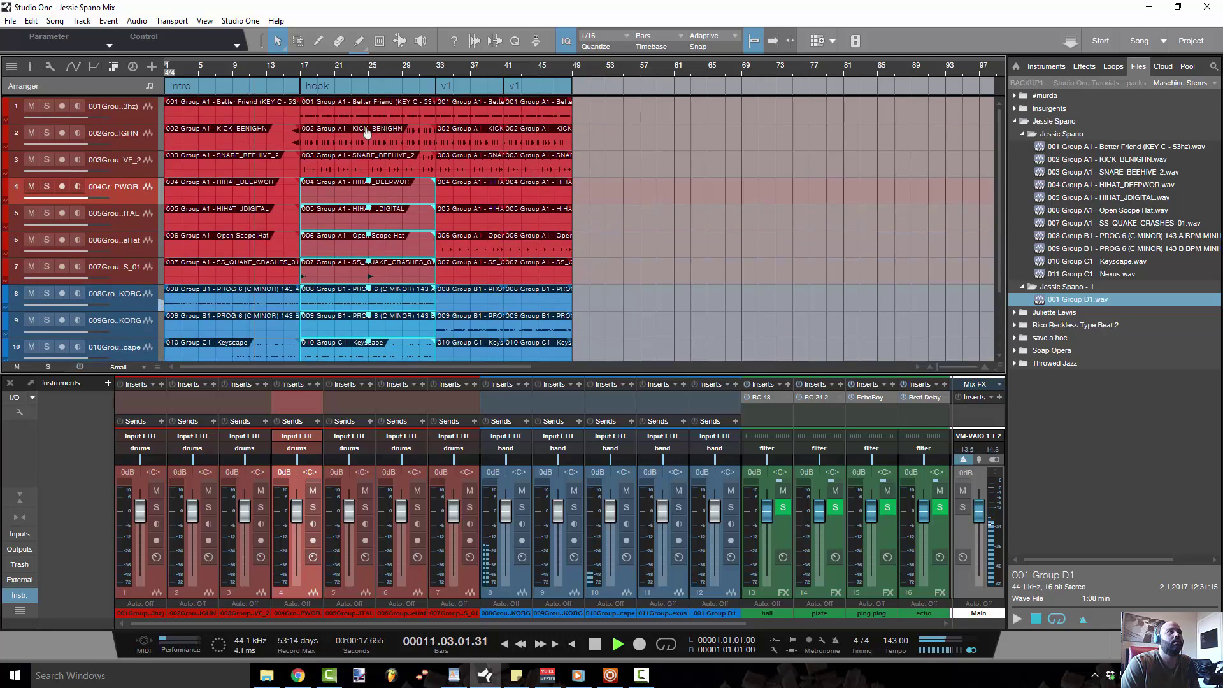
pyautogui.keyDown('shift'); pyautogui.click(376, 170); pyautogui.keyUp('shift')
pyautogui.keyDown('shift'); pyautogui.click(377, 131); pyautogui.keyUp('shift')
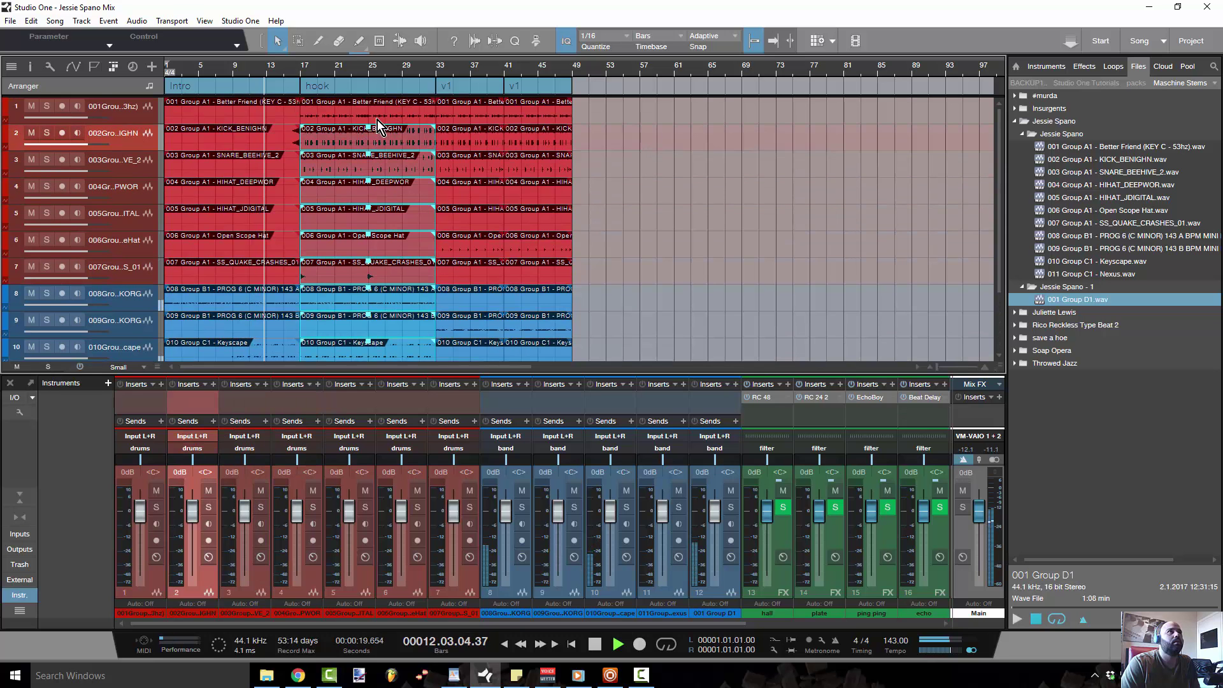
pyautogui.keyDown('shift'); pyautogui.click(364, 113); pyautogui.keyUp('shift')
pyautogui.moveTo(360, 116); pyautogui.dragTo(634, 121)
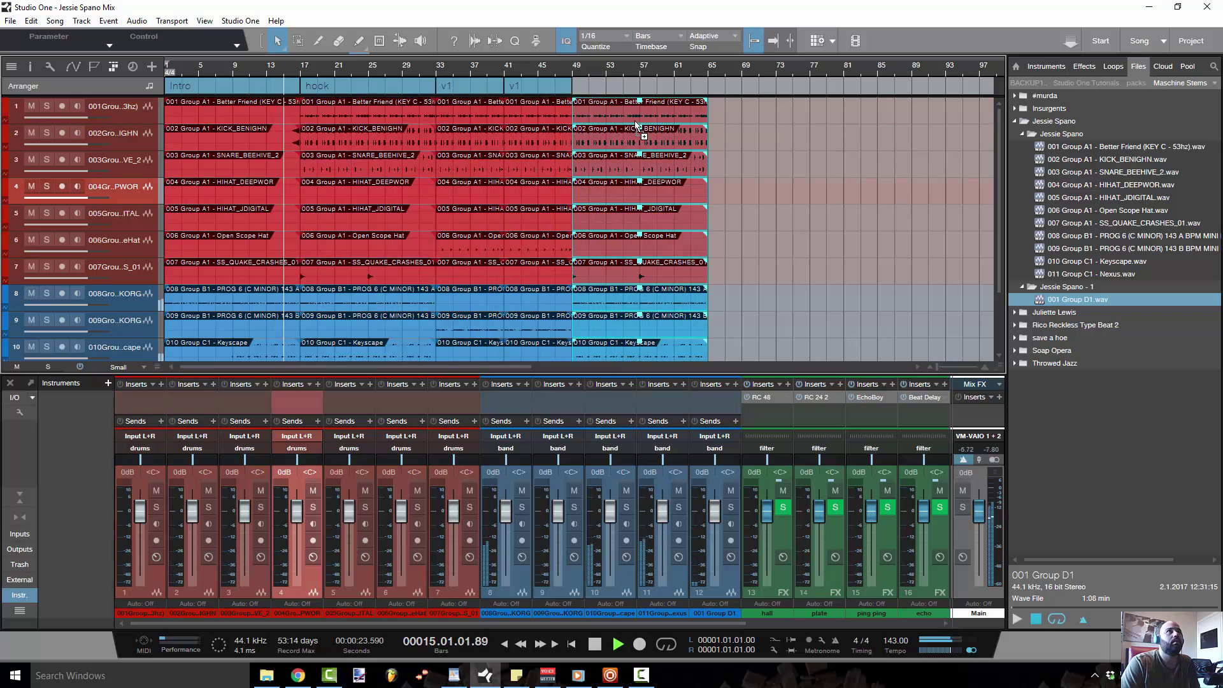
# Step: Copy the hook arranger section to bar 65 and delete the SS_QUAKE_CRASHES clip between bars 49 and 65
pyautogui.moveTo(350, 88); pyautogui.dragTo(759, 93)
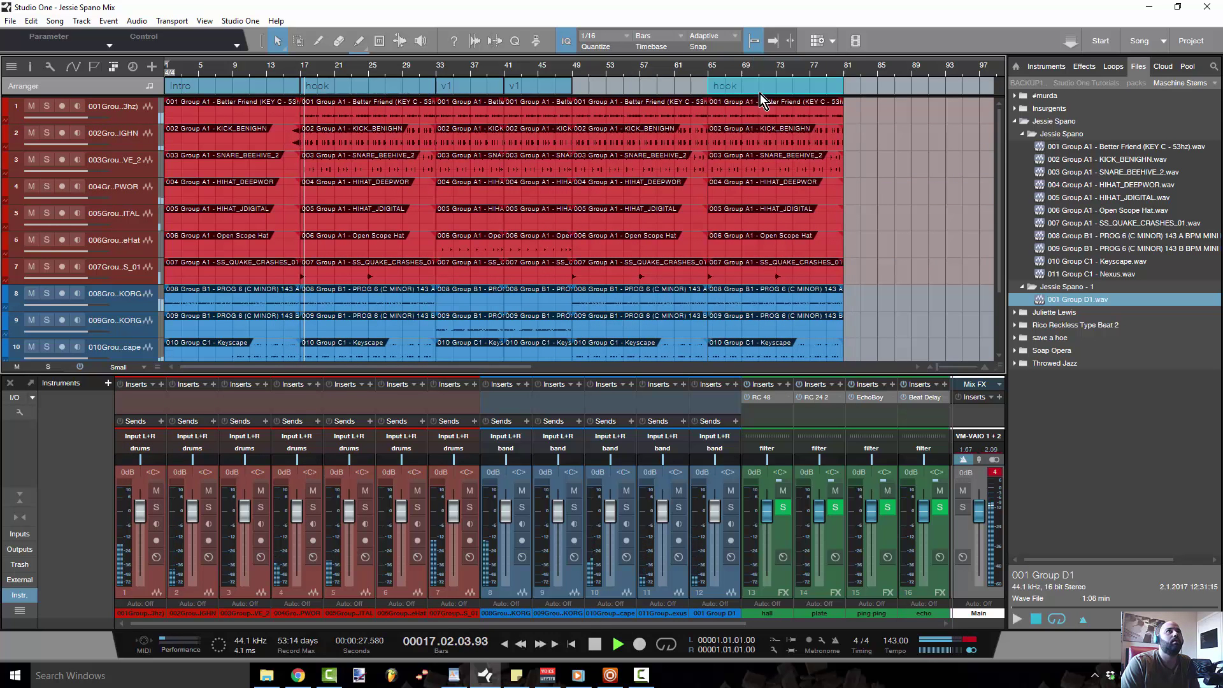
pyautogui.click(902, 164)
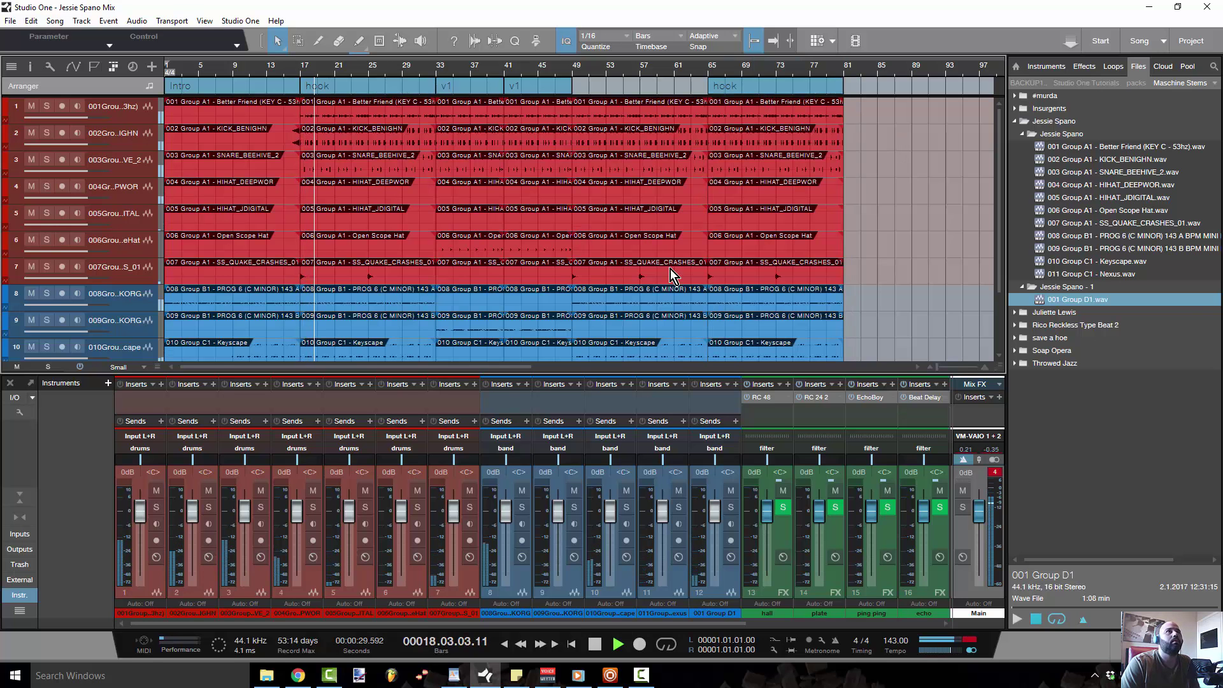
pyautogui.click(611, 277)
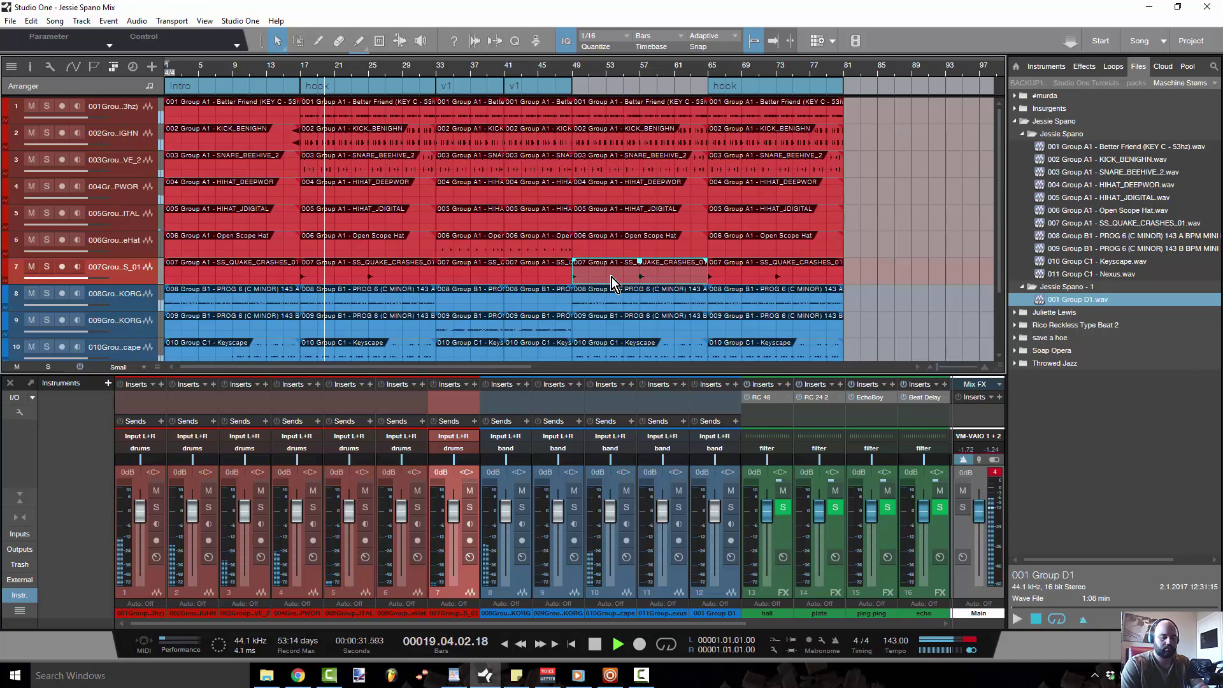
pyautogui.press('Delete')
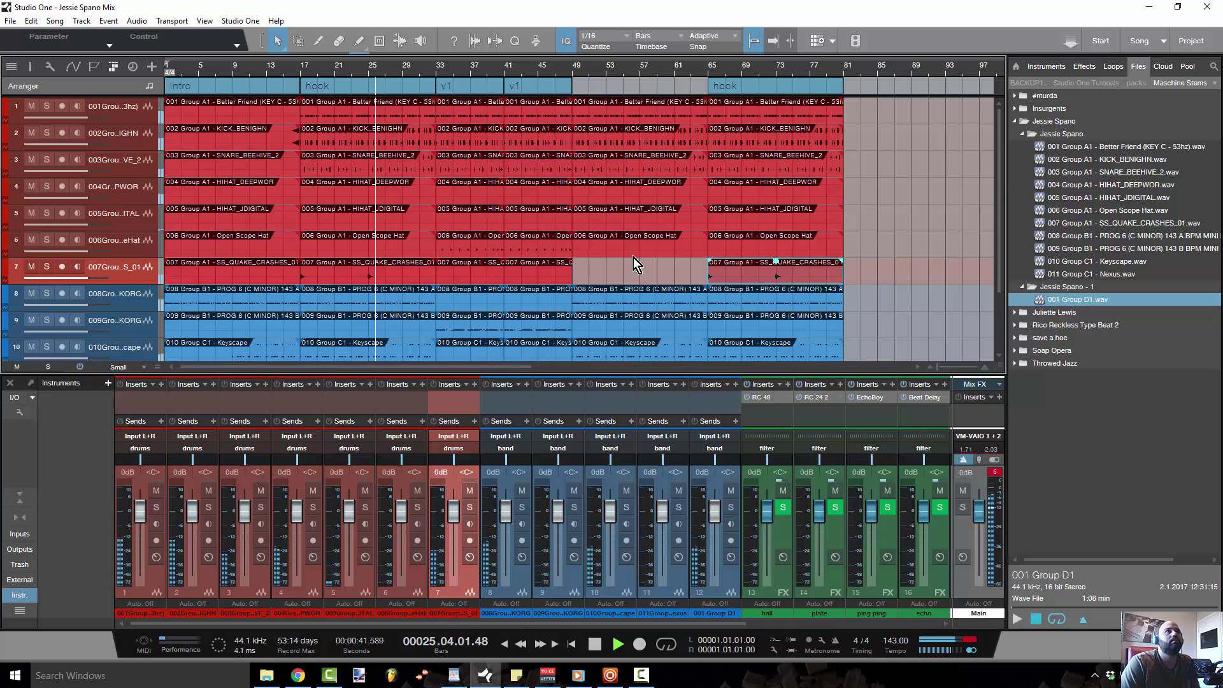
# Step: Select the drum clips on tracks 1 to 6 between bars 49 and 65 and split them at bar 57
pyautogui.scroll(2, 637, 255)
pyautogui.scroll(5, 654, 241)
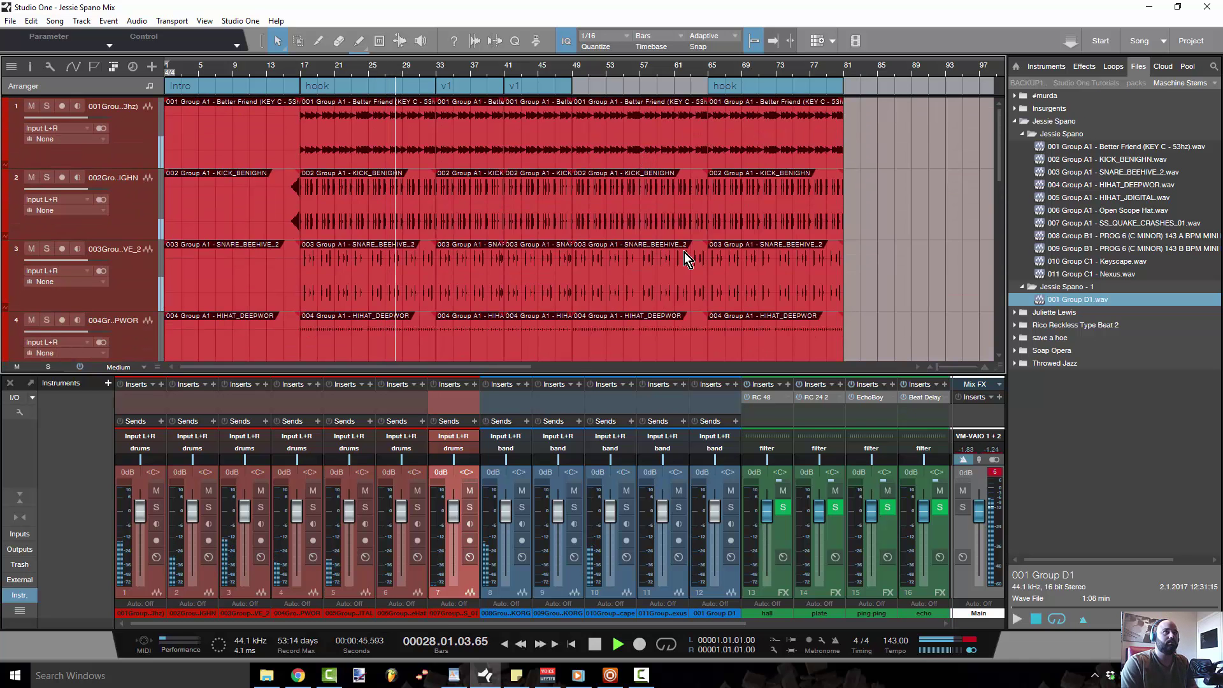
pyautogui.scroll(-3, 684, 252)
pyautogui.scroll(-1, 664, 255)
pyautogui.moveTo(656, 312); pyautogui.dragTo(627, 159)
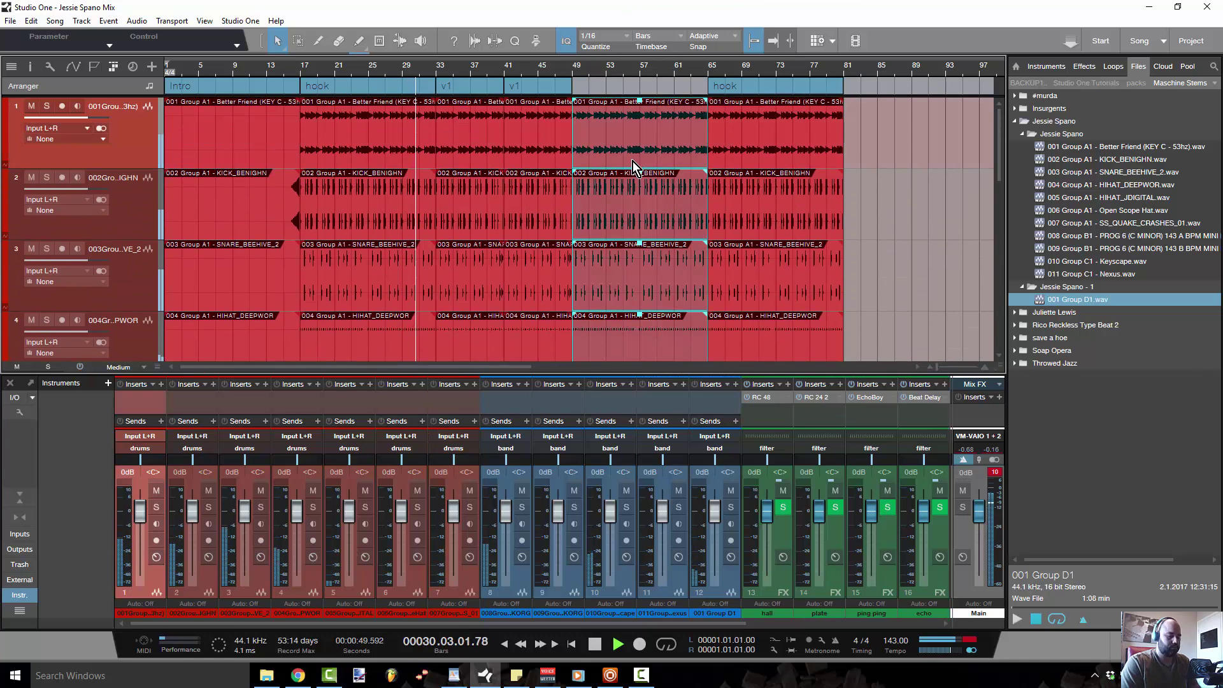
pyautogui.press('3')
pyautogui.click(642, 126)
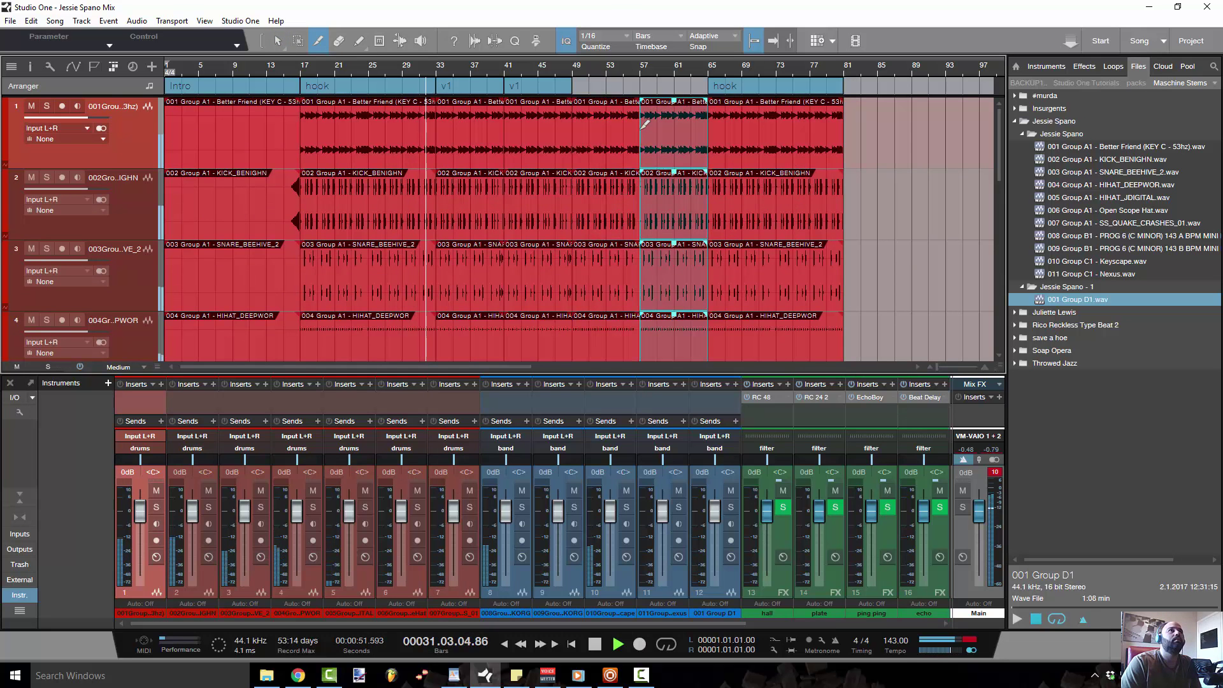
# Step: Delete the drum clips on tracks 1 to 6 between bars 49 and 57
pyautogui.scroll(-5, 622, 138)
pyautogui.press('1')
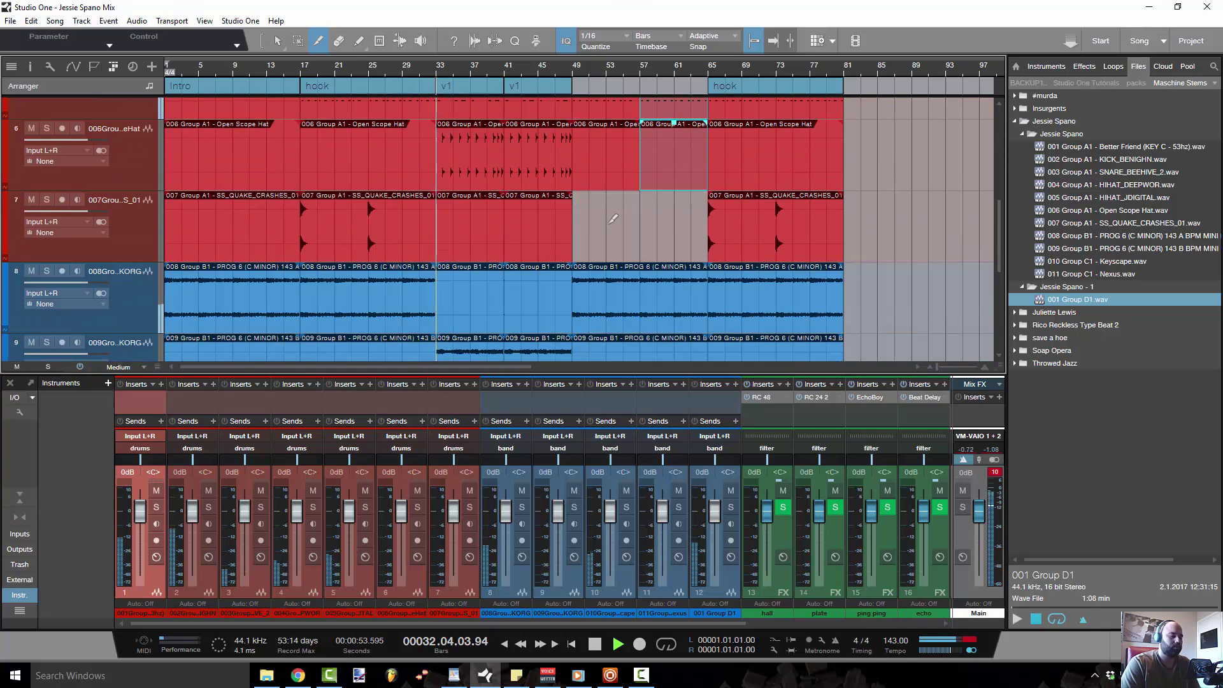
pyautogui.click(609, 227)
pyautogui.scroll(4, 611, 216)
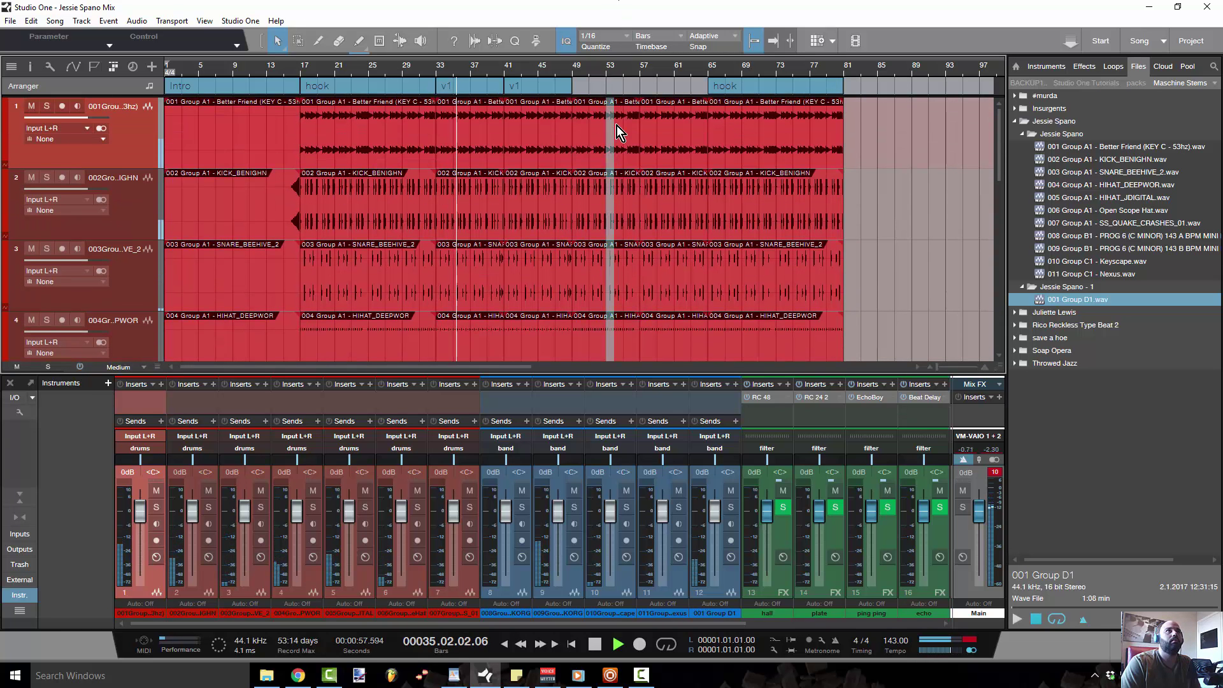
pyautogui.click(617, 125)
pyautogui.press('Delete')
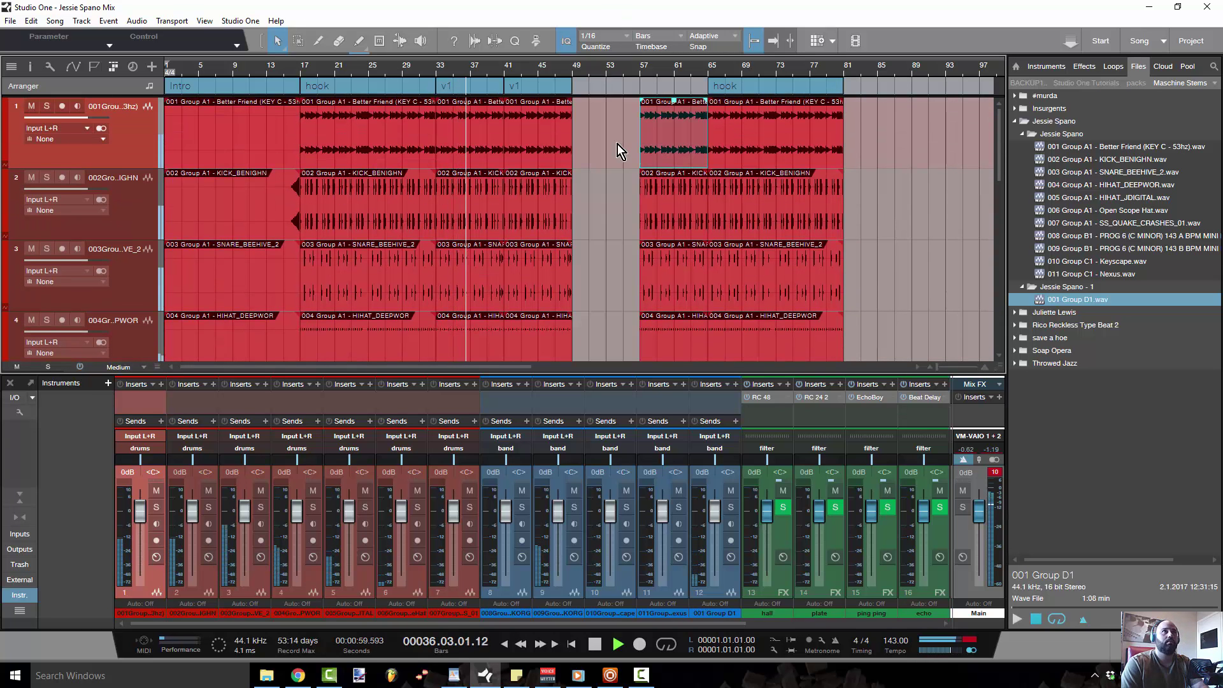
# Step: Restore the deleted drum clips on tracks 1 to 6 between bars 49 and 57
pyautogui.moveTo(640, 181); pyautogui.dragTo(621, 215)
pyautogui.scroll(4, 637, 236)
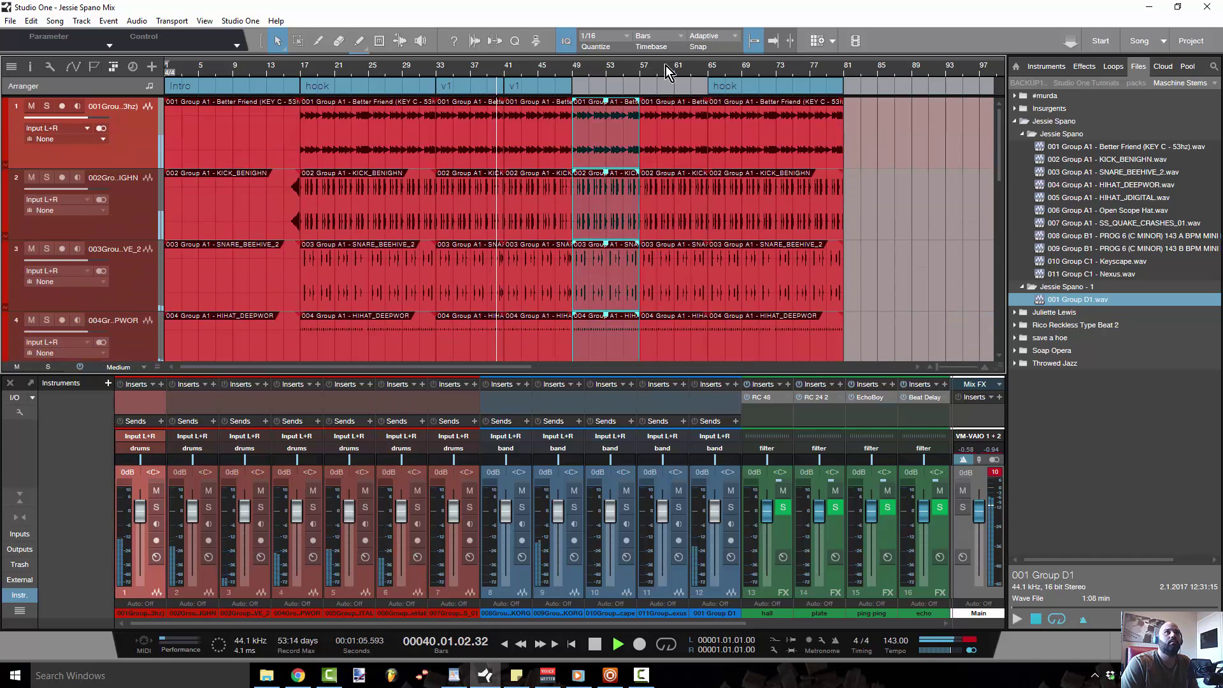
# Step: Select the clips on all tracks that end at bar 65 and trim their ends back by about half a bar
pyautogui.scroll(3, 686, 67)
pyautogui.click(686, 139)
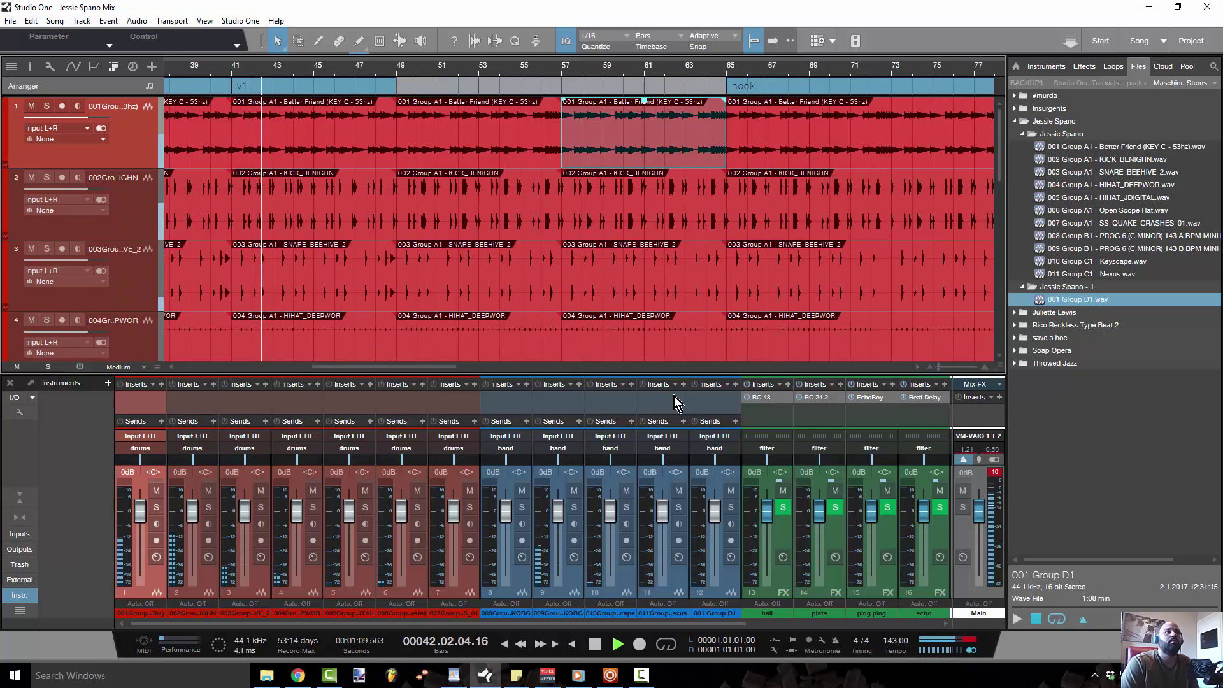
pyautogui.press('F3')
pyautogui.hotkey('shift', 'w')
pyautogui.moveTo(680, 561); pyautogui.dragTo(741, 117)
pyautogui.press('w')
pyautogui.press('w')
pyautogui.press('w')
pyautogui.press('w')
pyautogui.press('w')
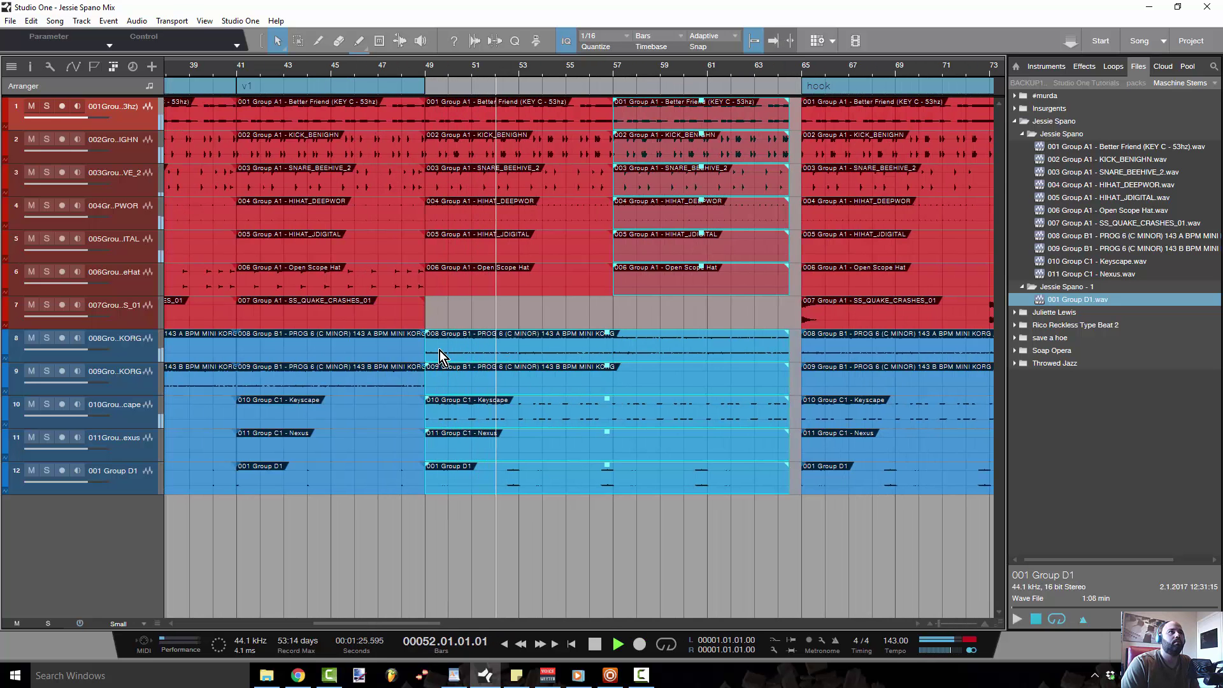
# Step: Trim the start of track 8's PROG 6 A clip from bar 49 to bar 57 and play that passage
pyautogui.click(454, 328)
pyautogui.moveTo(427, 349); pyautogui.dragTo(614, 351)
pyautogui.click(395, 70)
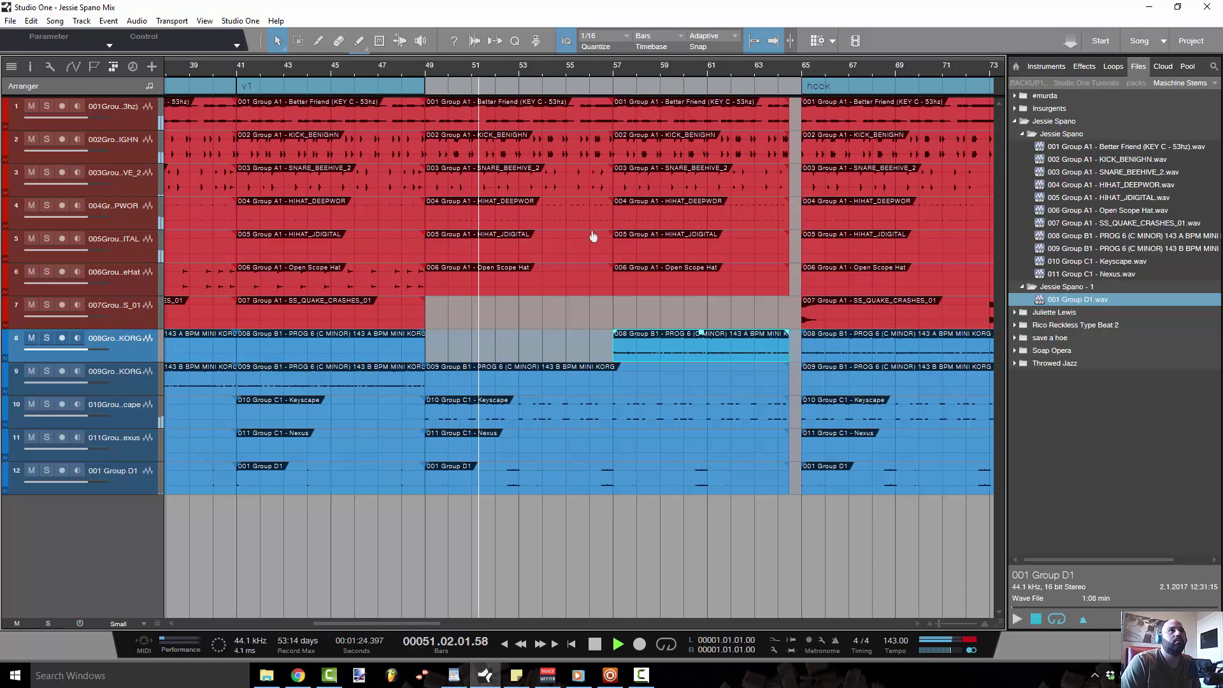
# Step: Trim the HIHAT_DEEPWOR clip's end to bar 53 and the kick and snare clips' ends to about beat 2 of bar 56
pyautogui.click(608, 213)
pyautogui.moveTo(610, 212); pyautogui.dragTo(516, 220)
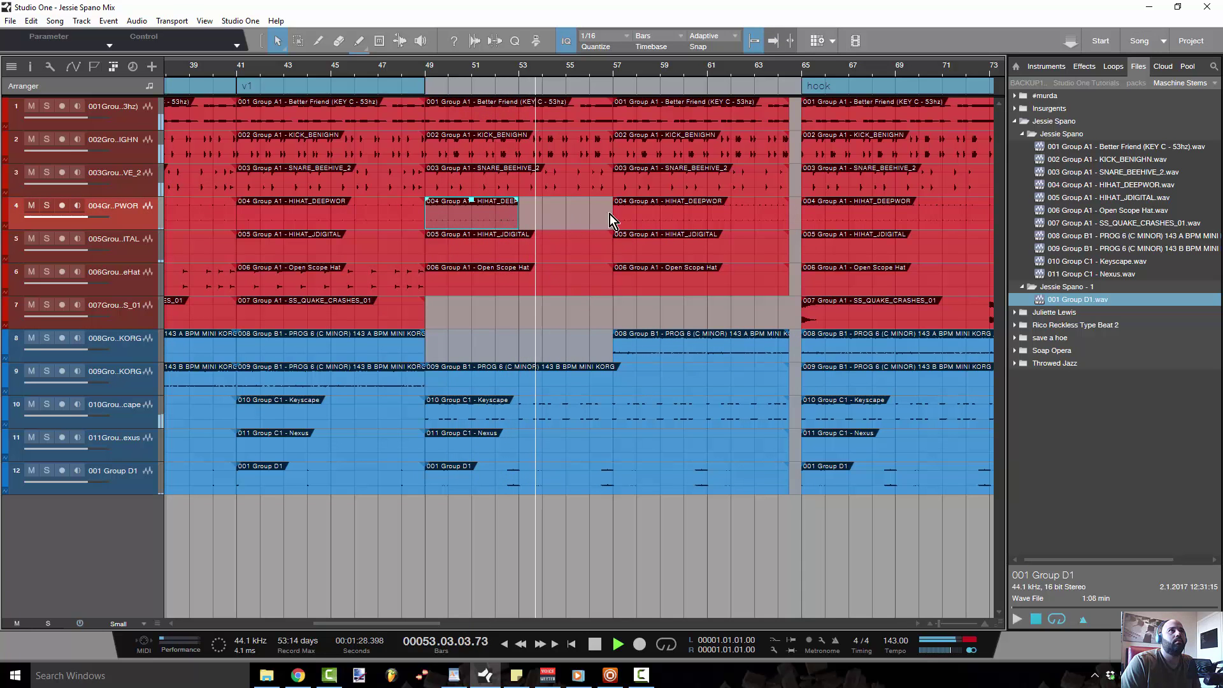
pyautogui.moveTo(609, 76); pyautogui.dragTo(581, 148)
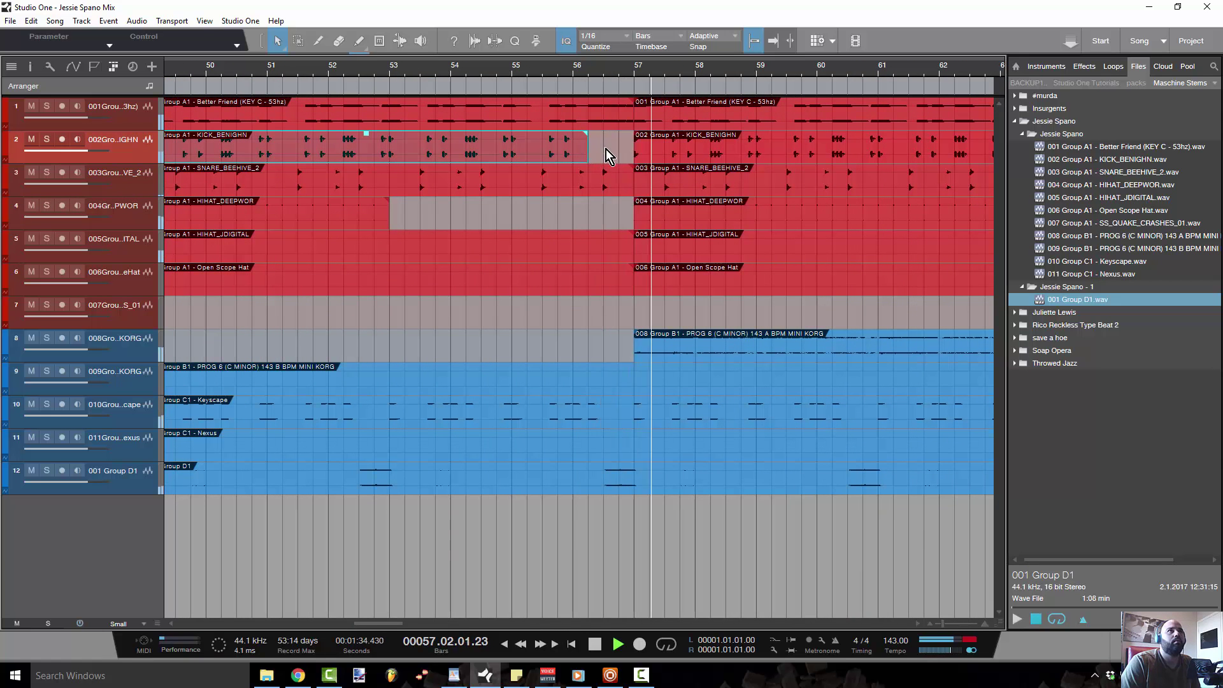
pyautogui.moveTo(630, 175); pyautogui.dragTo(586, 182)
pyautogui.click(556, 70)
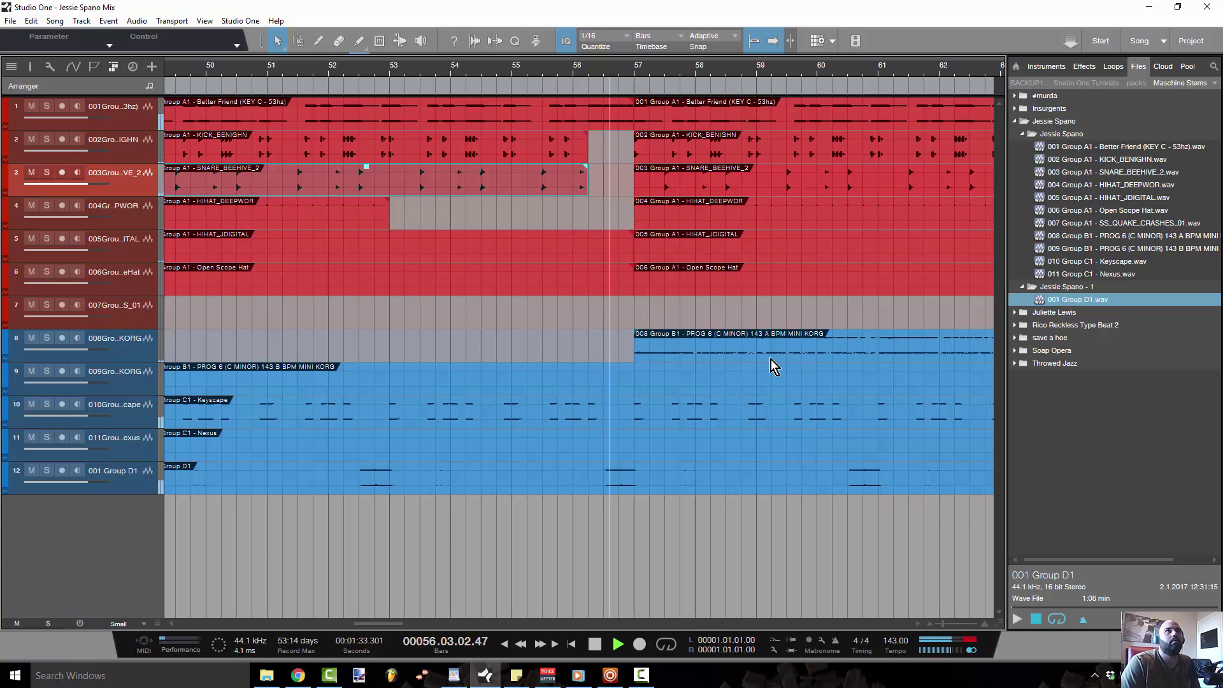
# Step: Trim the end of the Keyscape clip on track 10 back from before bar 65 to bar 57
pyautogui.moveTo(660, 71); pyautogui.dragTo(625, 53)
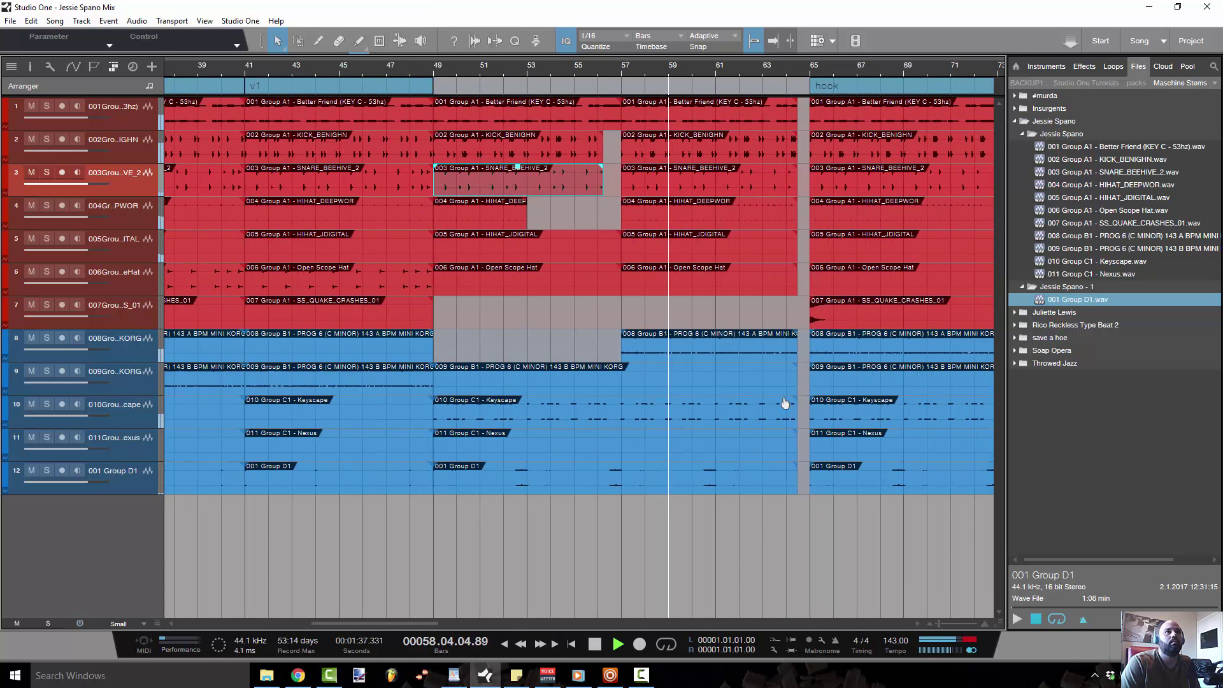
pyautogui.moveTo(793, 411); pyautogui.dragTo(620, 425)
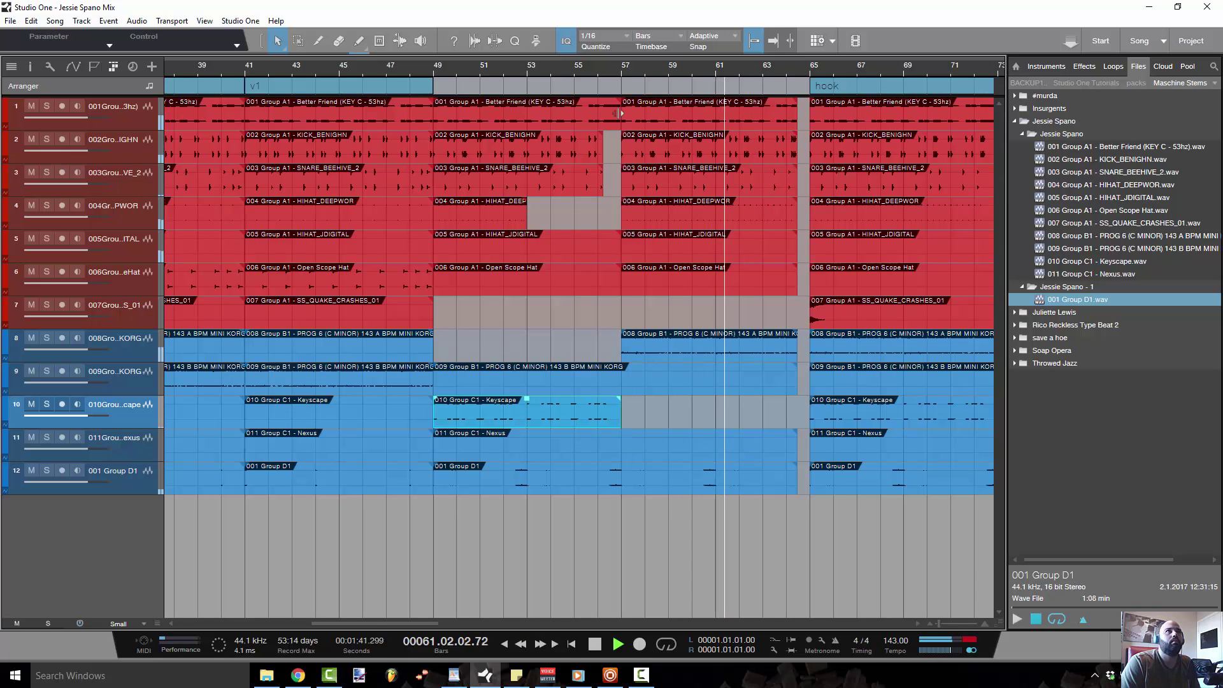
# Step: Play the edited section from about bar 54 into the hook at bar 65 to check the drops and the gap
pyautogui.click(546, 68)
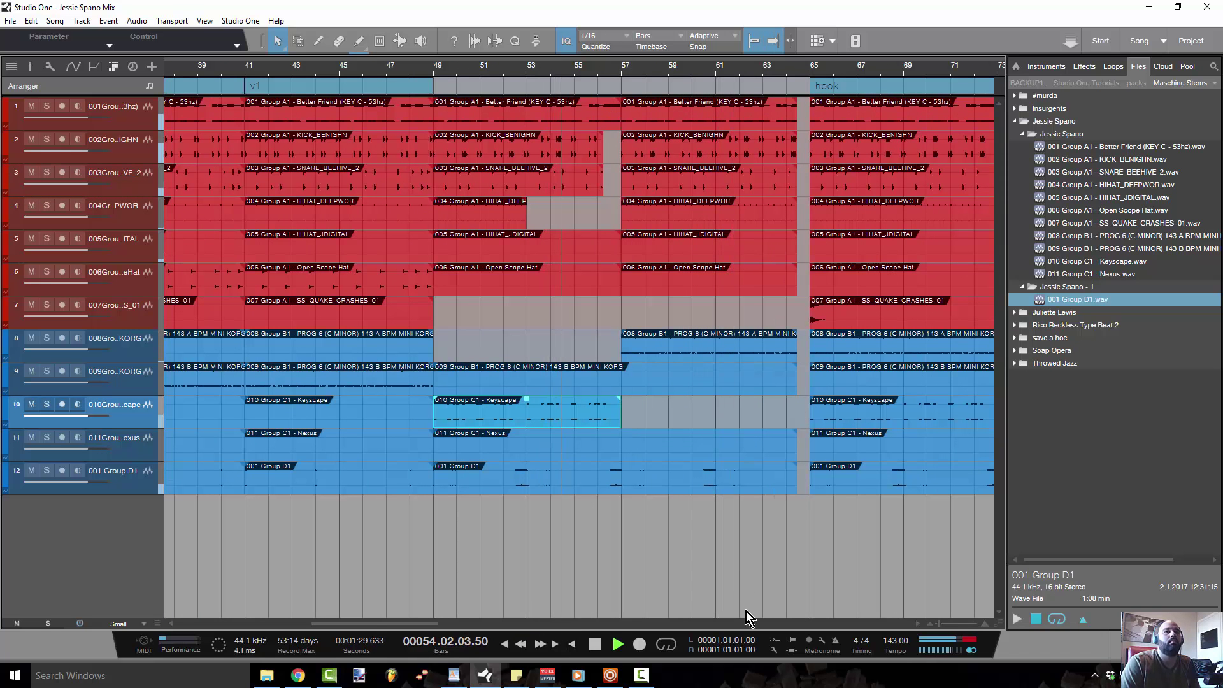
pyautogui.scroll(1, 742, 535)
pyautogui.scroll(-1, 742, 535)
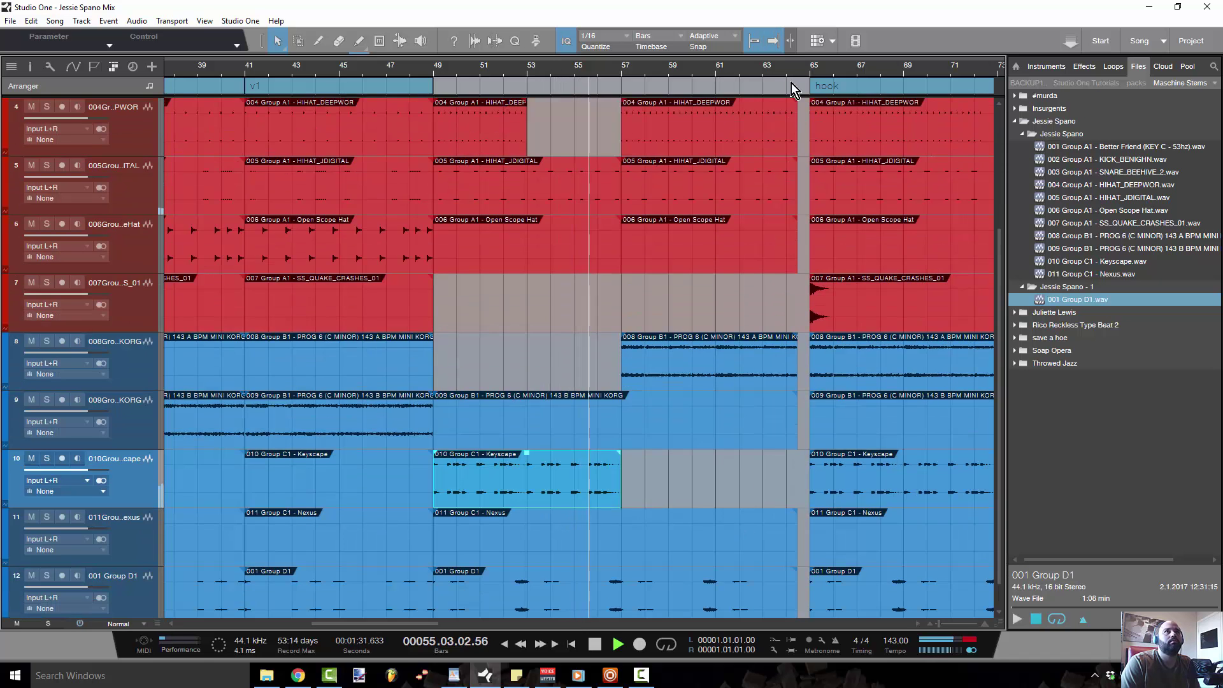
pyautogui.moveTo(789, 72); pyautogui.dragTo(745, 77)
pyautogui.scroll(-2, 736, 268)
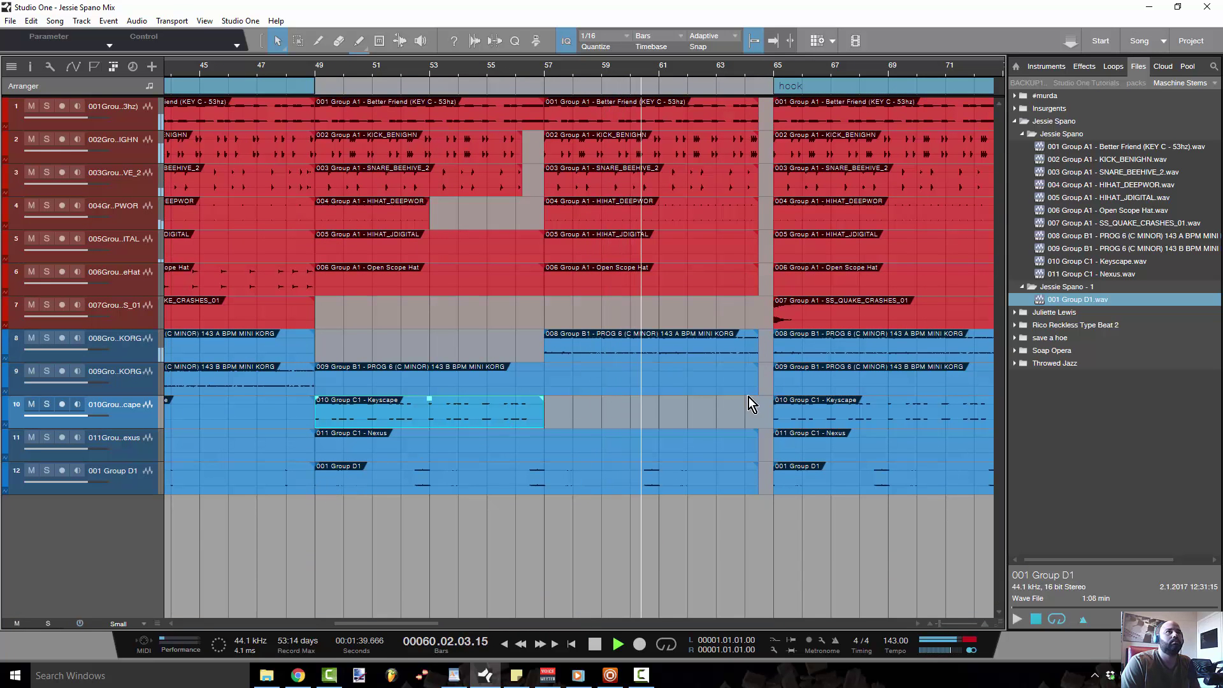
pyautogui.scroll(-1, 758, 79)
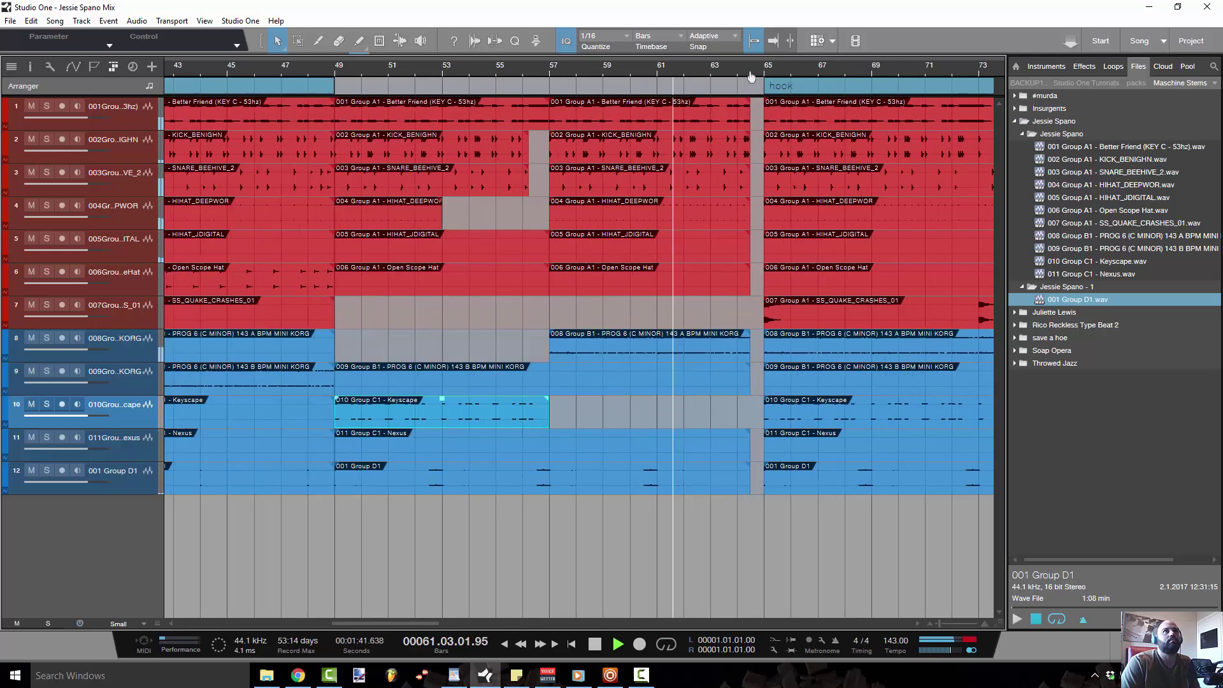
pyautogui.scroll(-1, 762, 148)
pyautogui.scroll(1, 763, 148)
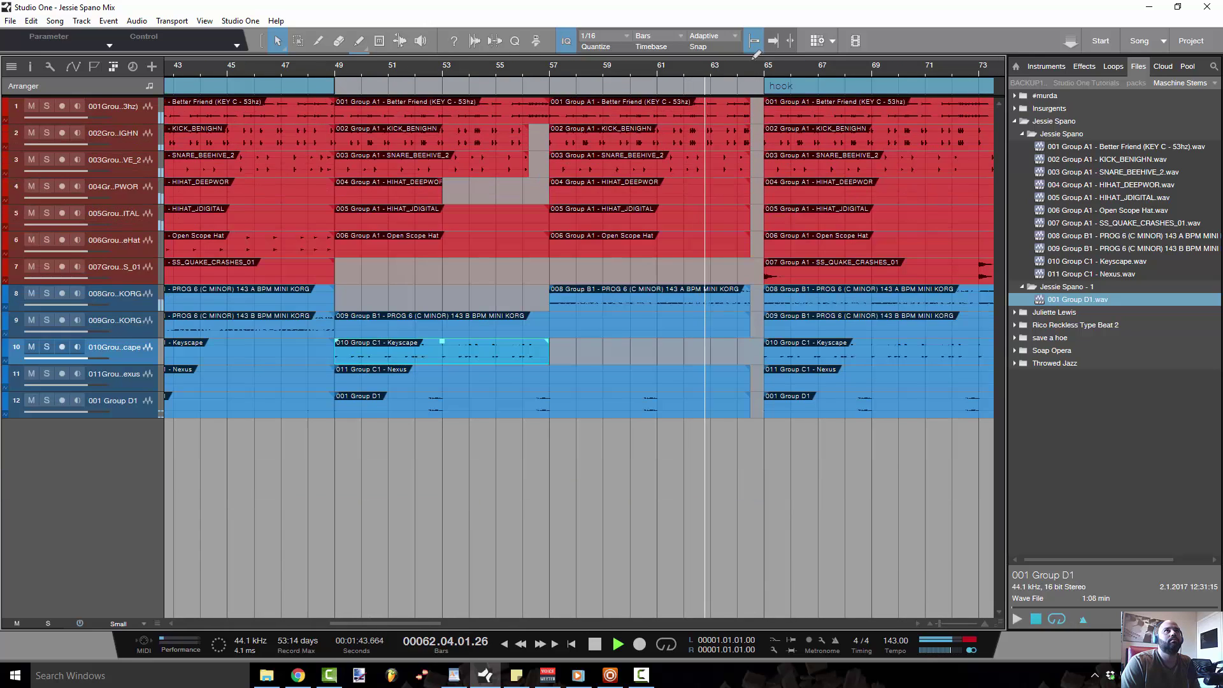
pyautogui.scroll(2, 746, 71)
pyautogui.scroll(-4, 754, 99)
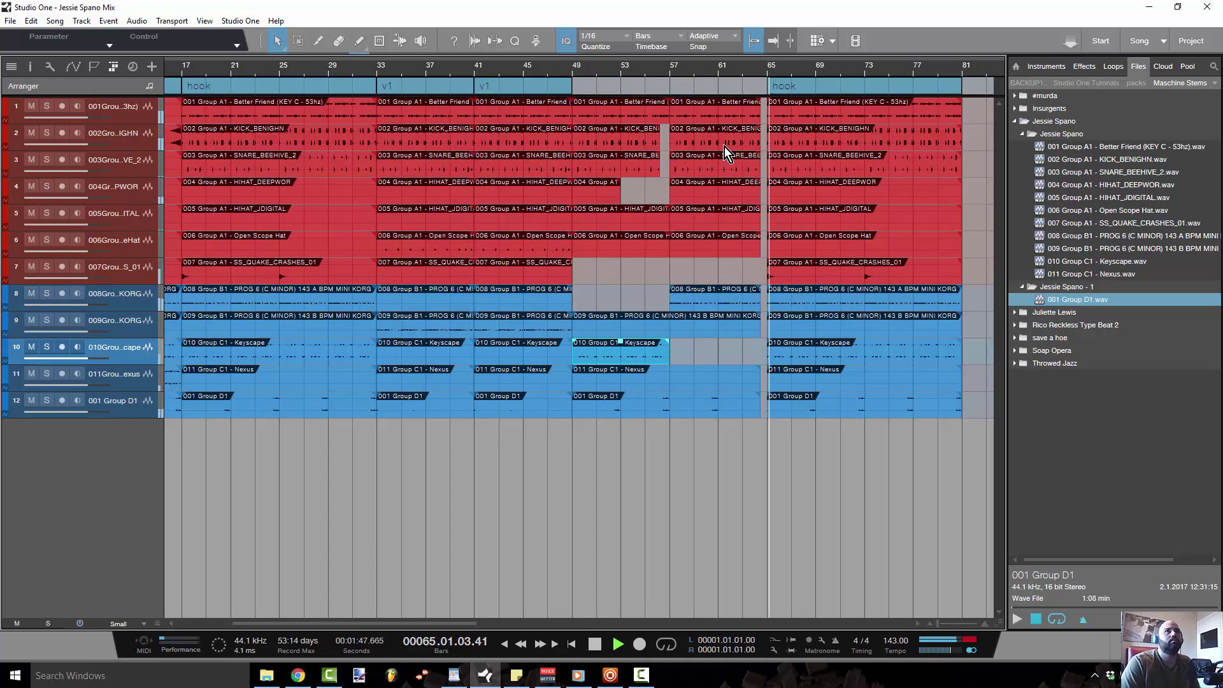
pyautogui.scroll(-1, 716, 210)
# Step: Add a Verse arranger section and stretch it to span bars 49 to 65
pyautogui.click(593, 82)
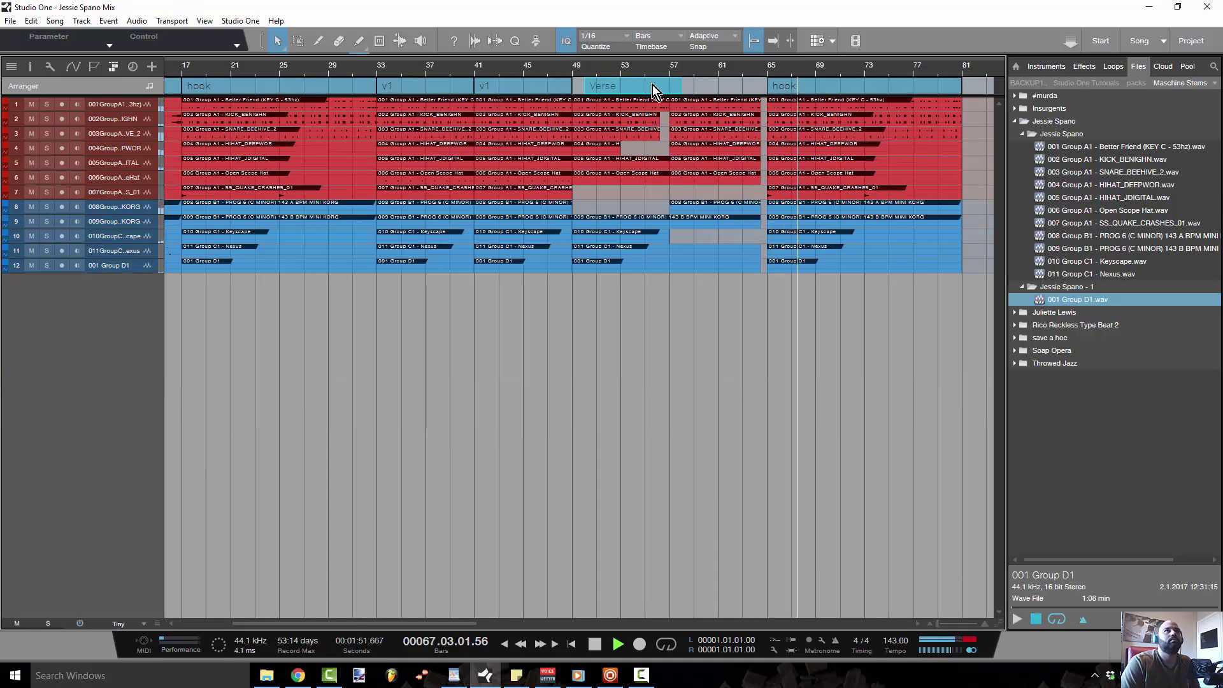
pyautogui.click(616, 87)
pyautogui.moveTo(610, 87)
pyautogui.mouseDown()
pyautogui.moveTo(662, 87)
pyautogui.moveTo(577, 86)
pyautogui.mouseUp()
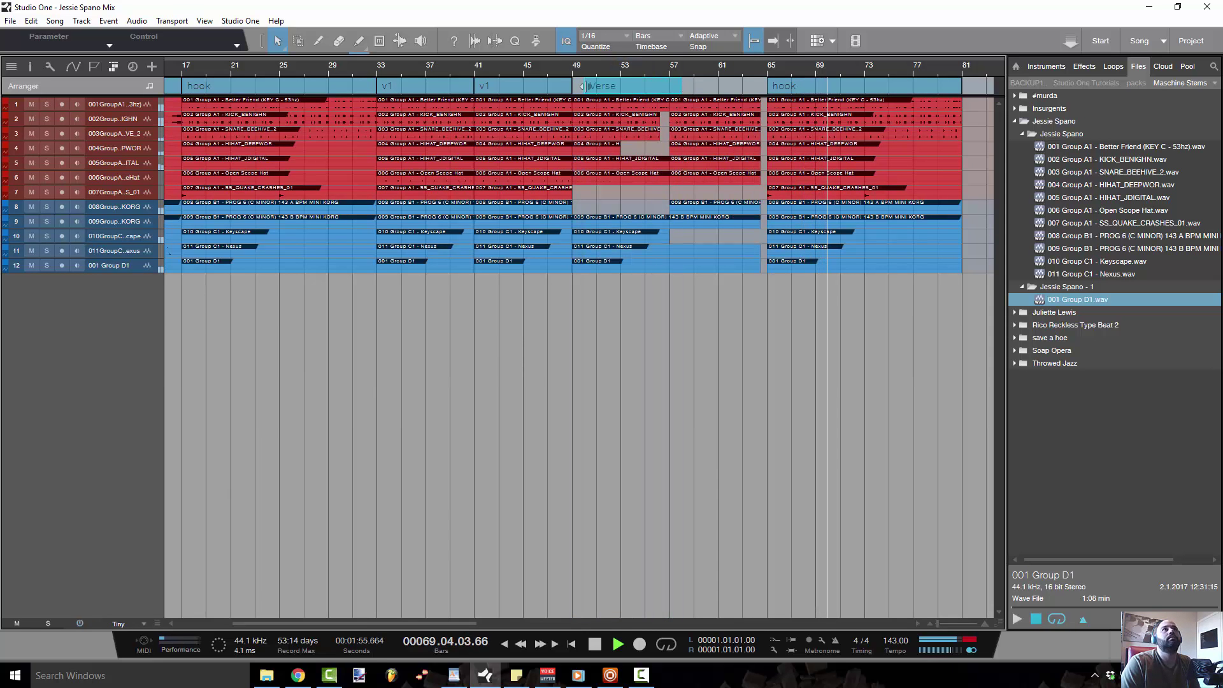
pyautogui.moveTo(677, 91); pyautogui.dragTo(763, 90)
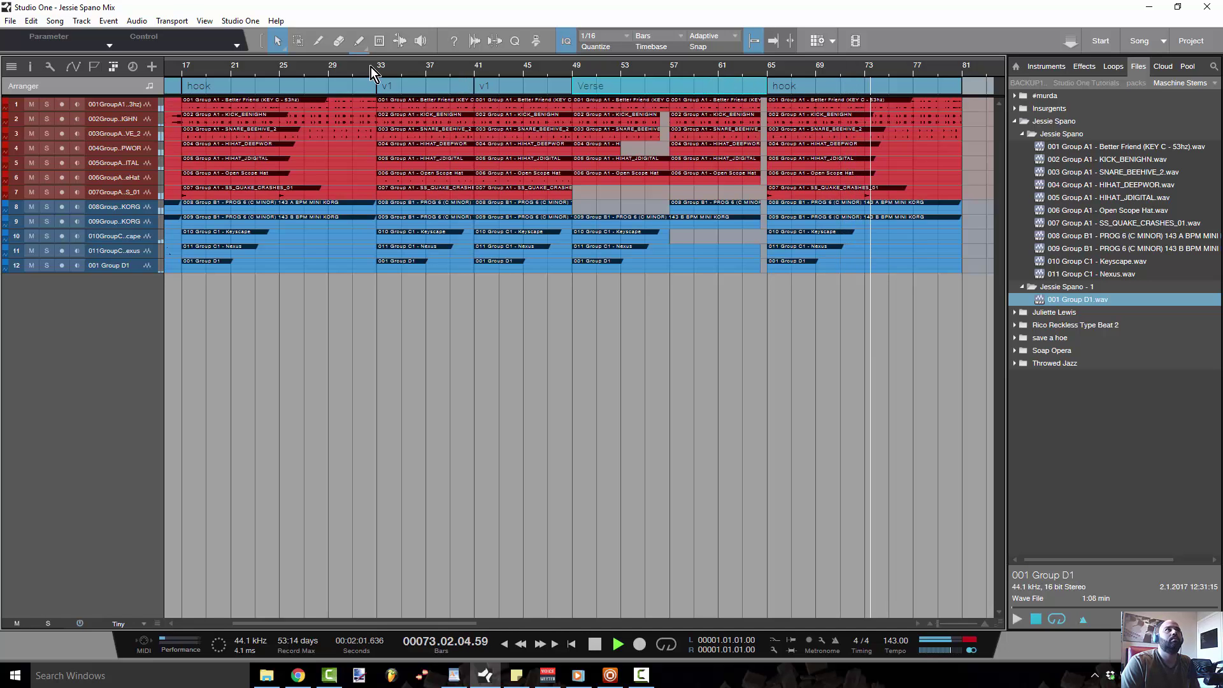
# Step: Set the loop range to bars 33 to 81 and rename the new Verse arranger section v2
pyautogui.moveTo(377, 62)
pyautogui.mouseDown()
pyautogui.moveTo(718, 33)
pyautogui.moveTo(961, 62)
pyautogui.mouseUp()
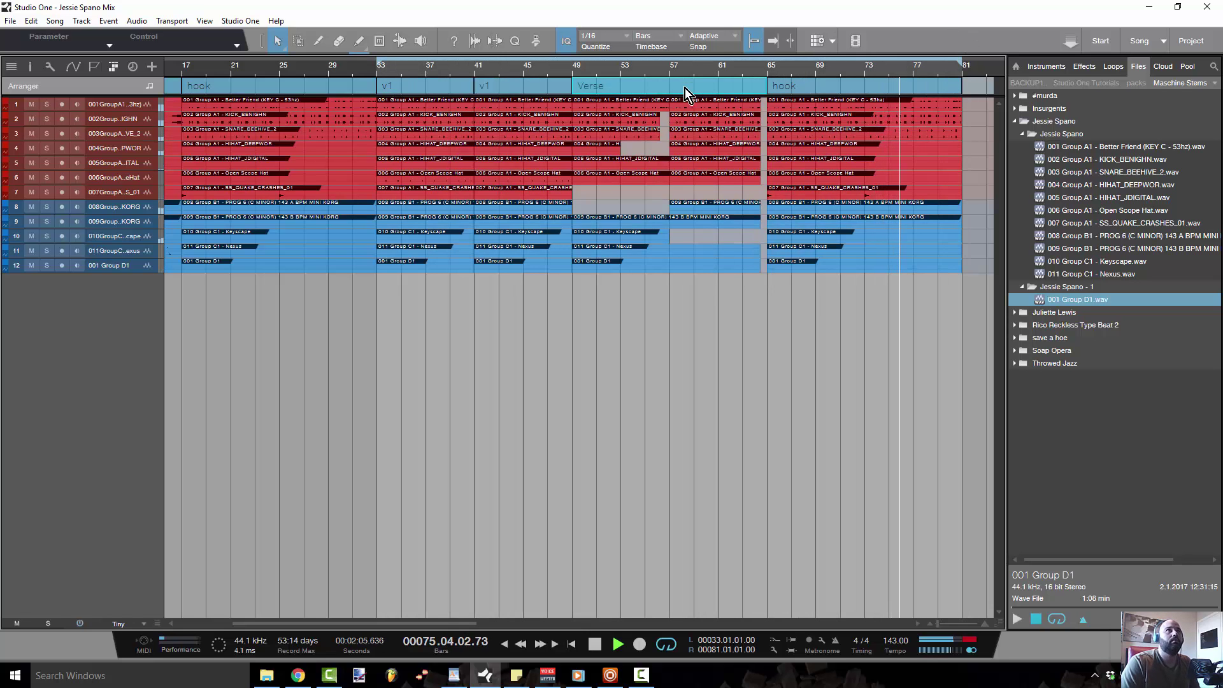
pyautogui.doubleClick(597, 87)
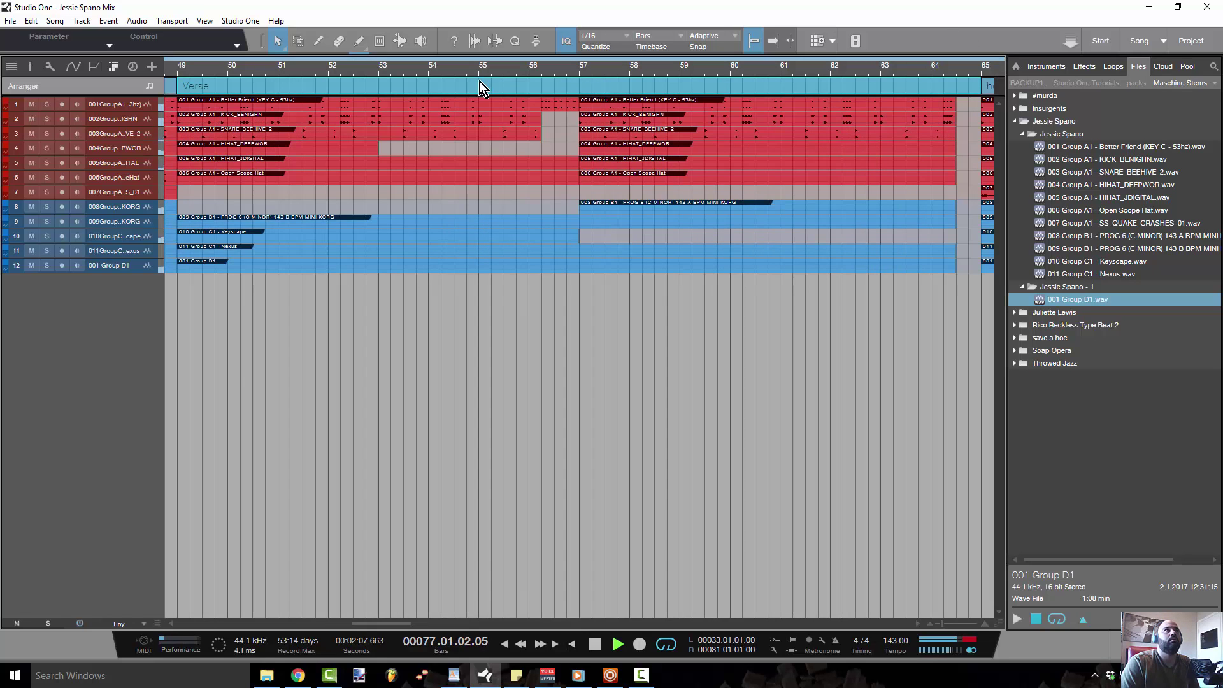
pyautogui.rightClick(222, 86)
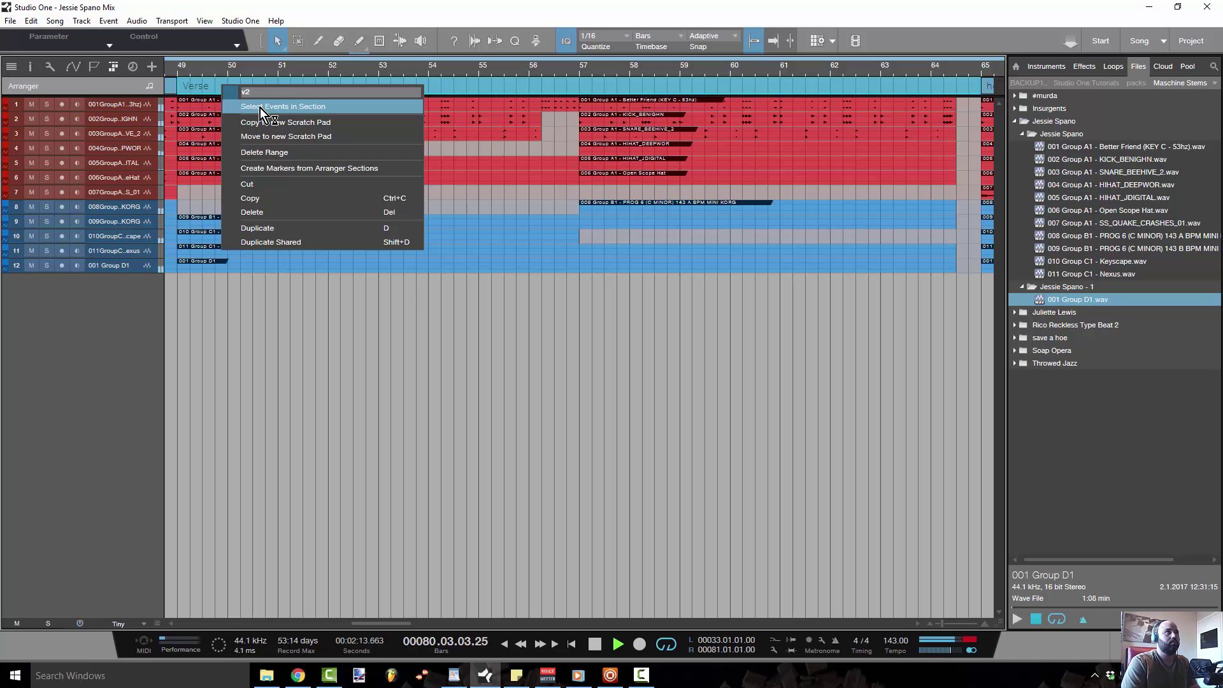
pyautogui.write('v2')
pyautogui.press('Return')
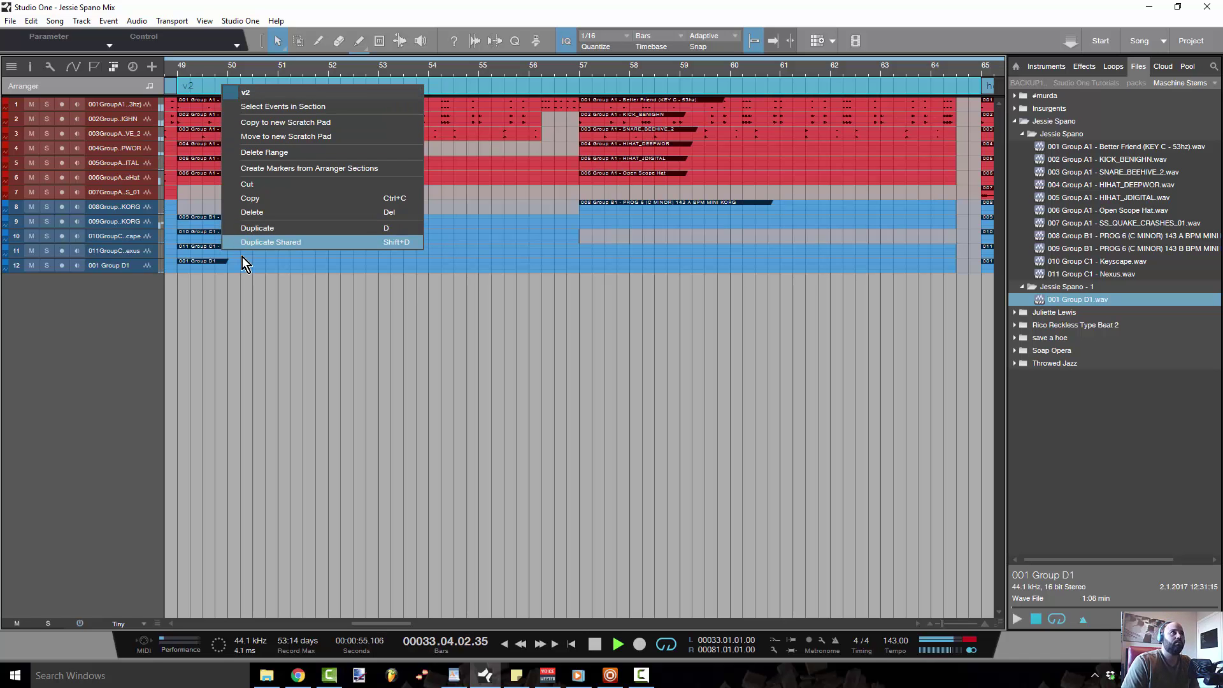
pyautogui.click(402, 376)
# Step: Stop playback and copy the v1, v1, v2 and hook arranger sections between bars 33 and 81 to bar 81
pyautogui.moveTo(425, 67); pyautogui.dragTo(488, 22)
pyautogui.press('space')
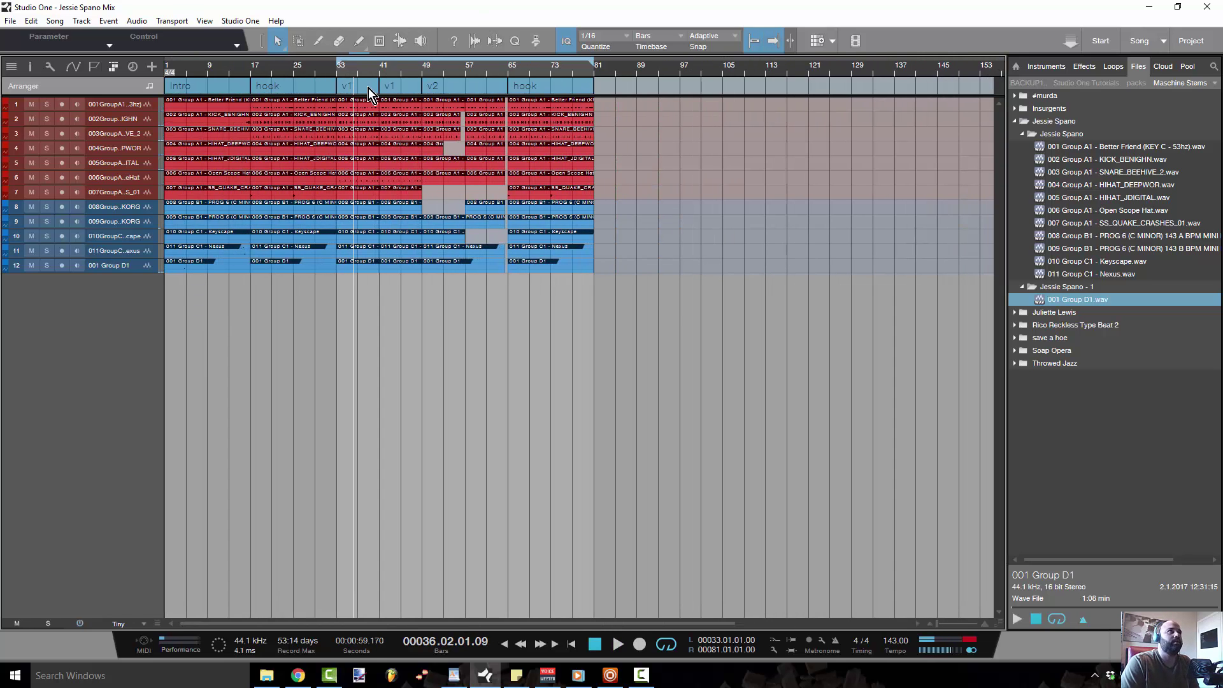
pyautogui.moveTo(365, 89); pyautogui.dragTo(363, 91)
pyautogui.hotkey('ctrl', 'z')
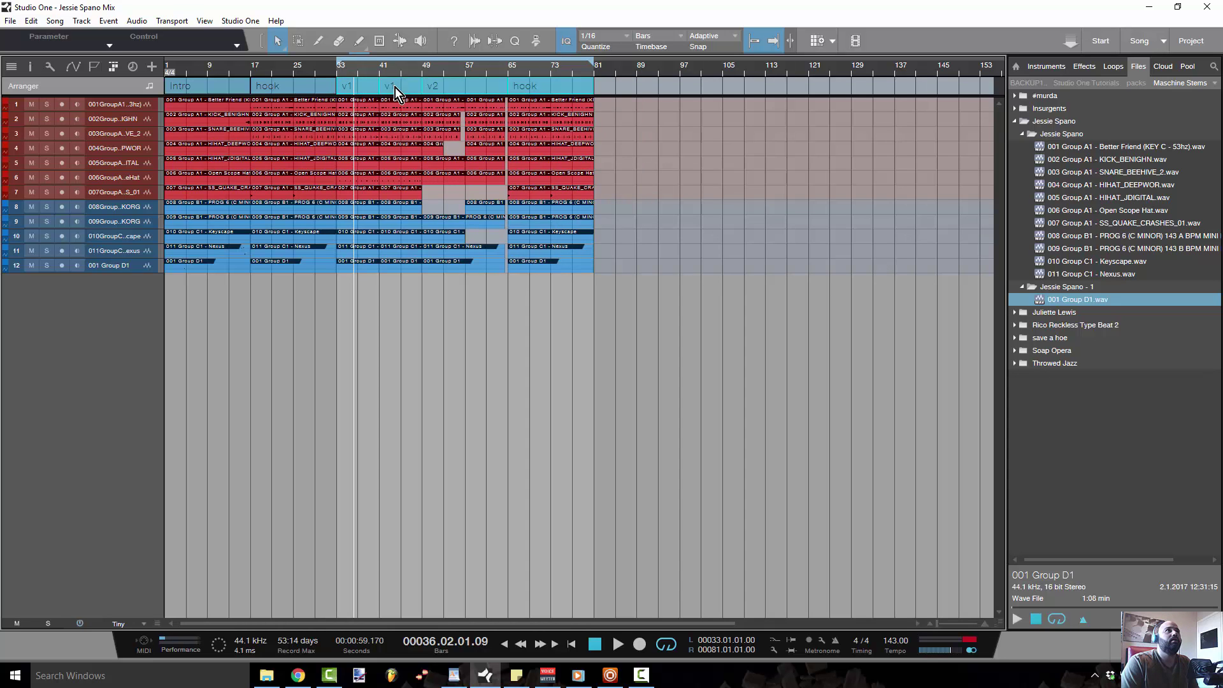
pyautogui.moveTo(361, 90); pyautogui.dragTo(613, 81)
# Step: Extend the loop range to cover the whole song, from bar 1 to bar 129
pyautogui.moveTo(341, 63); pyautogui.dragTo(171, 64)
pyautogui.moveTo(594, 64); pyautogui.dragTo(850, 64)
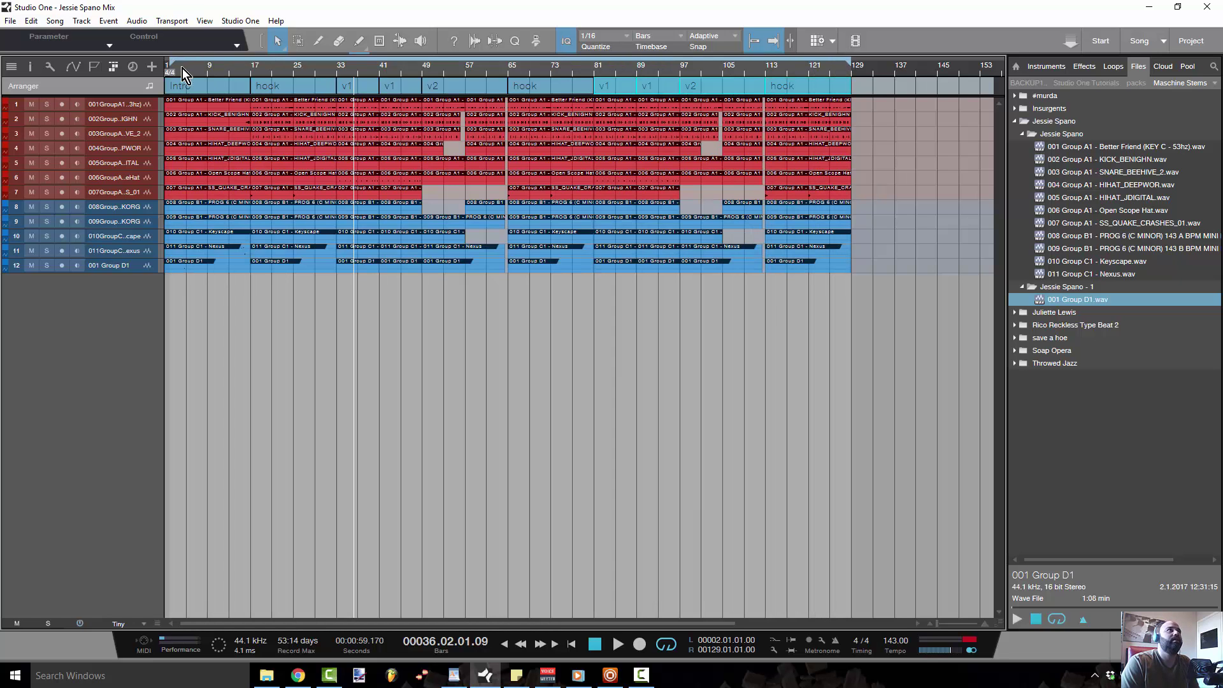
pyautogui.moveTo(169, 64); pyautogui.dragTo(165, 63)
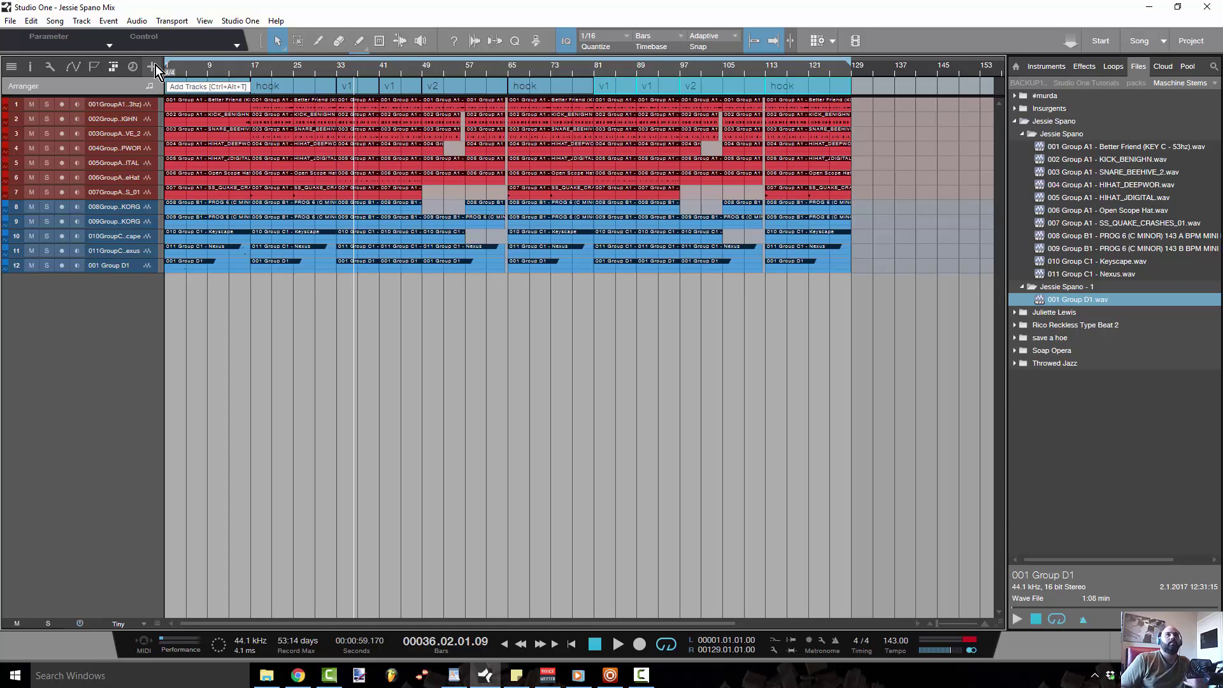